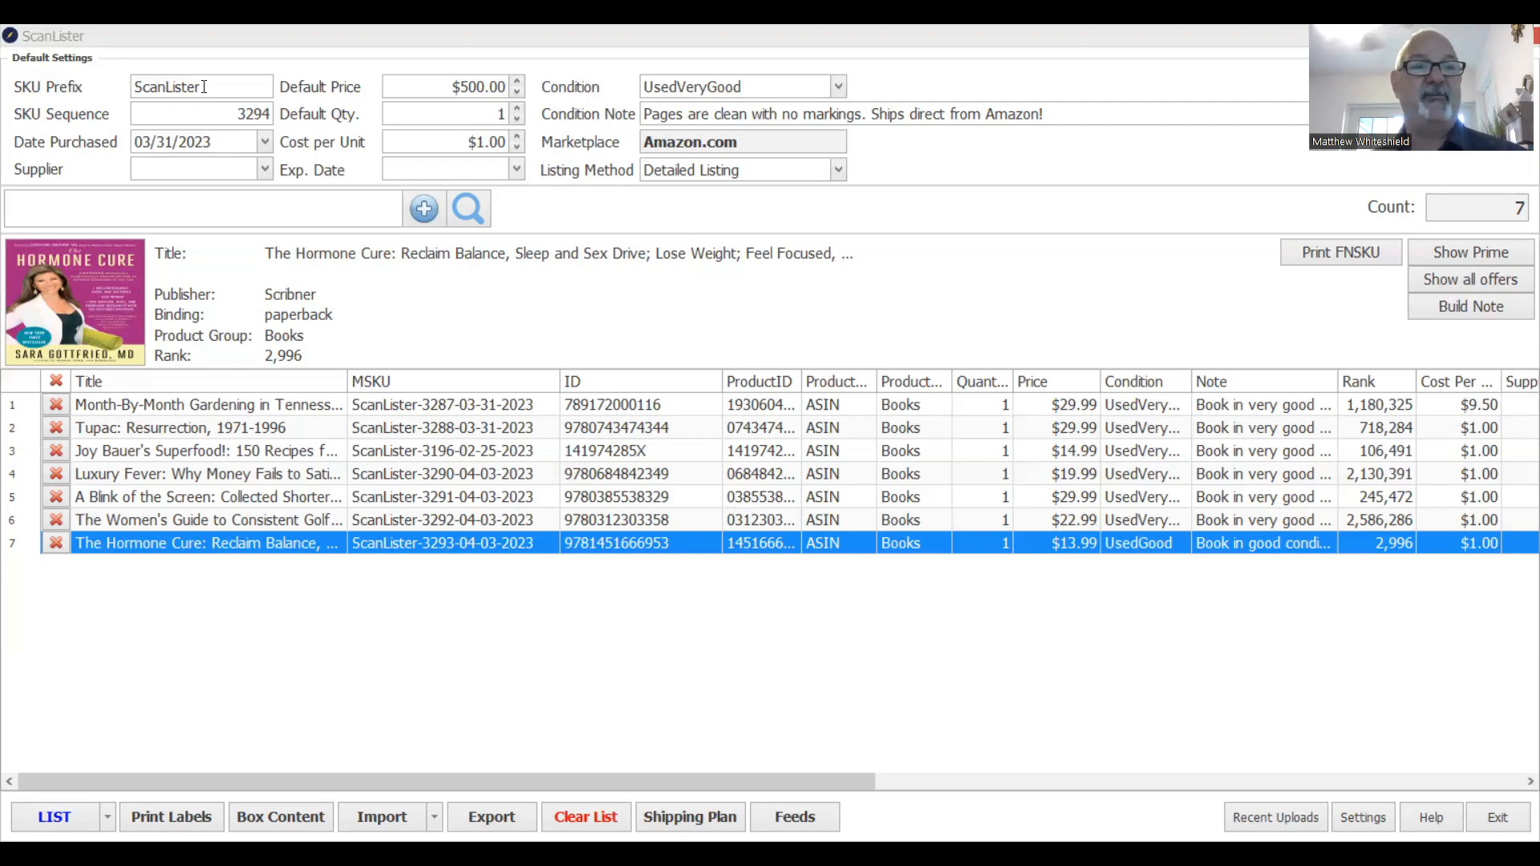
{"action": "left_click", "coordinate": [204, 87]}
{"action": "key", "text": "ctrl+c"}
{"action": "type", "text": "MARY"}
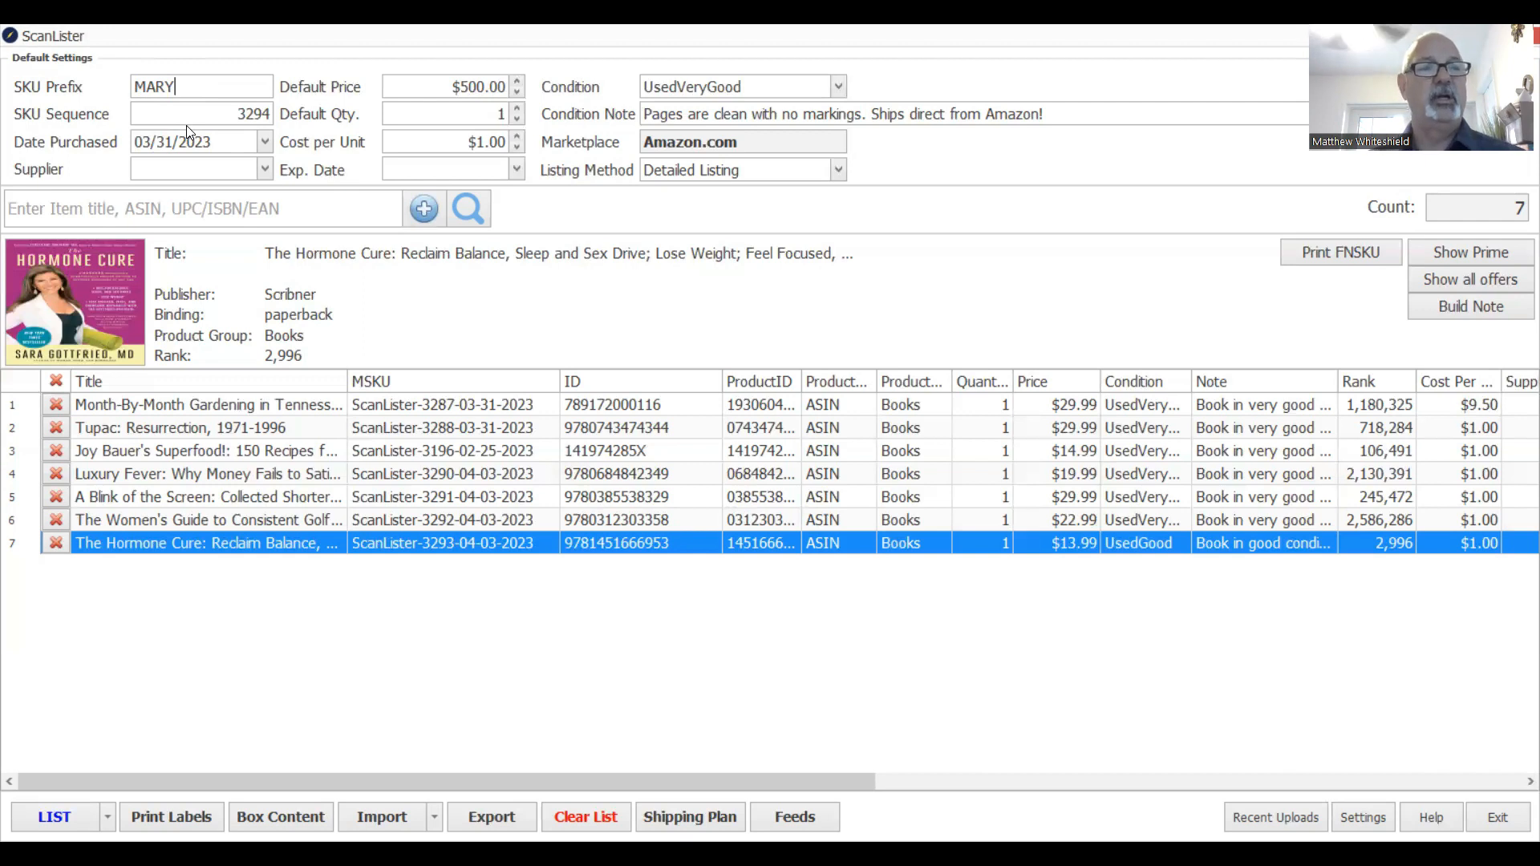
{"action": "left_click_drag", "start_coordinate": [190, 91], "coordinate": [4, 87]}
{"action": "key", "text": "ctrl+v"}
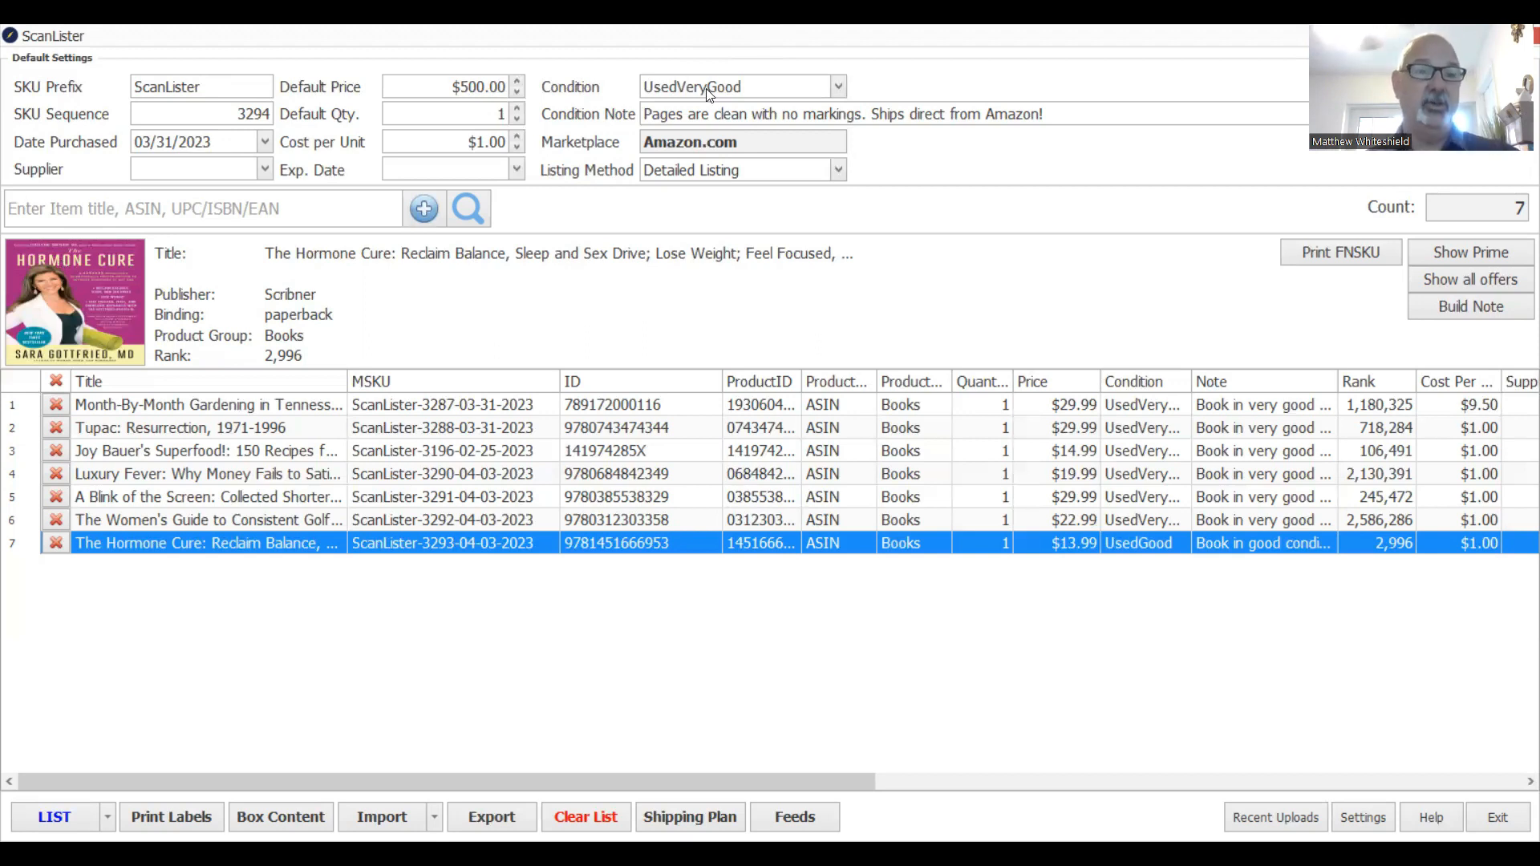
{"action": "left_click", "coordinate": [257, 210]}
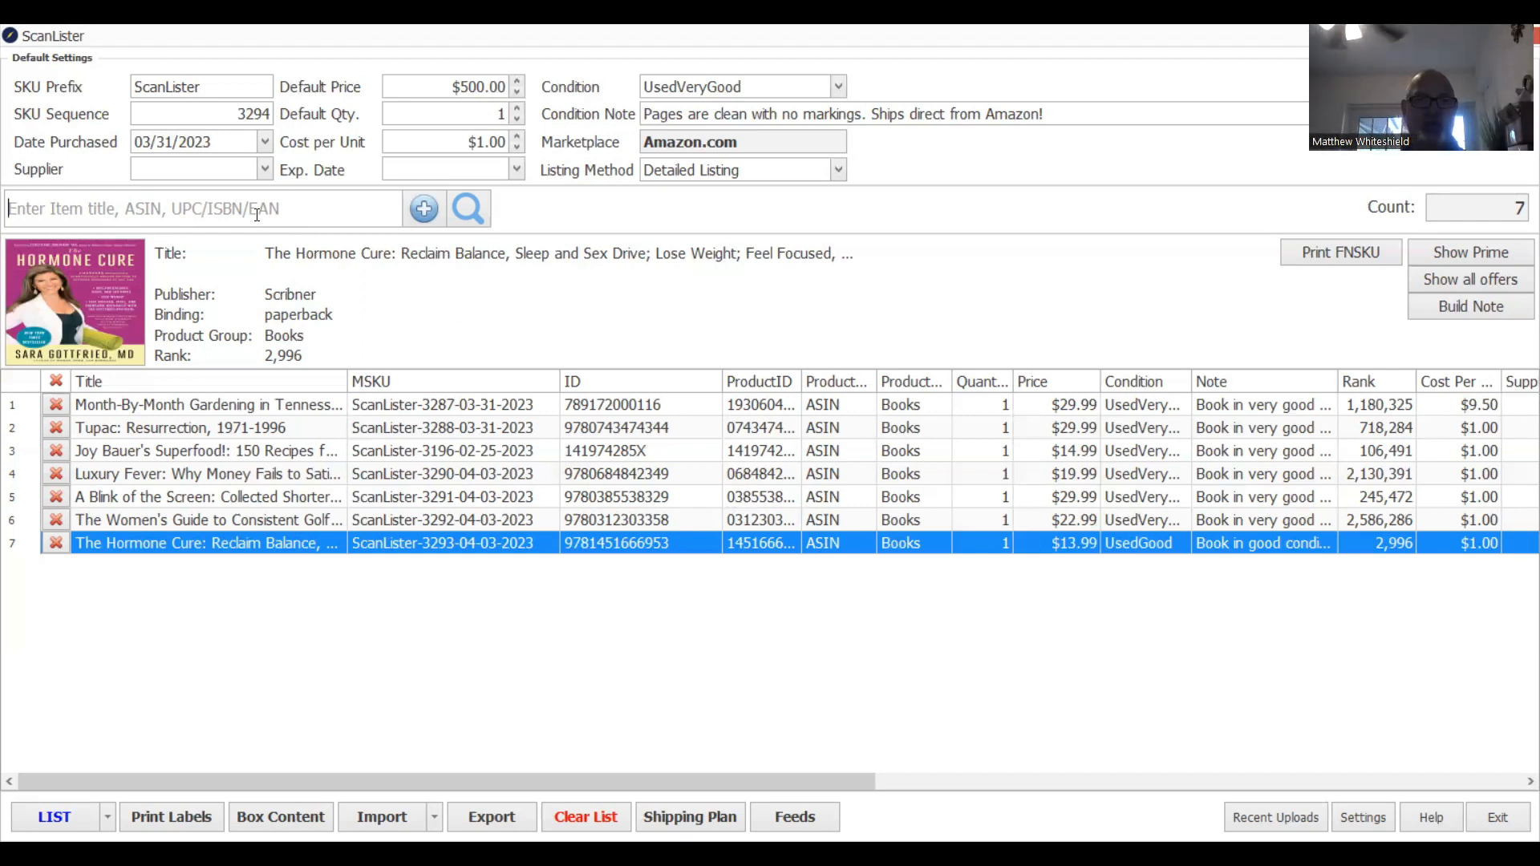
{"action": "type", "text": "9781572561083"}
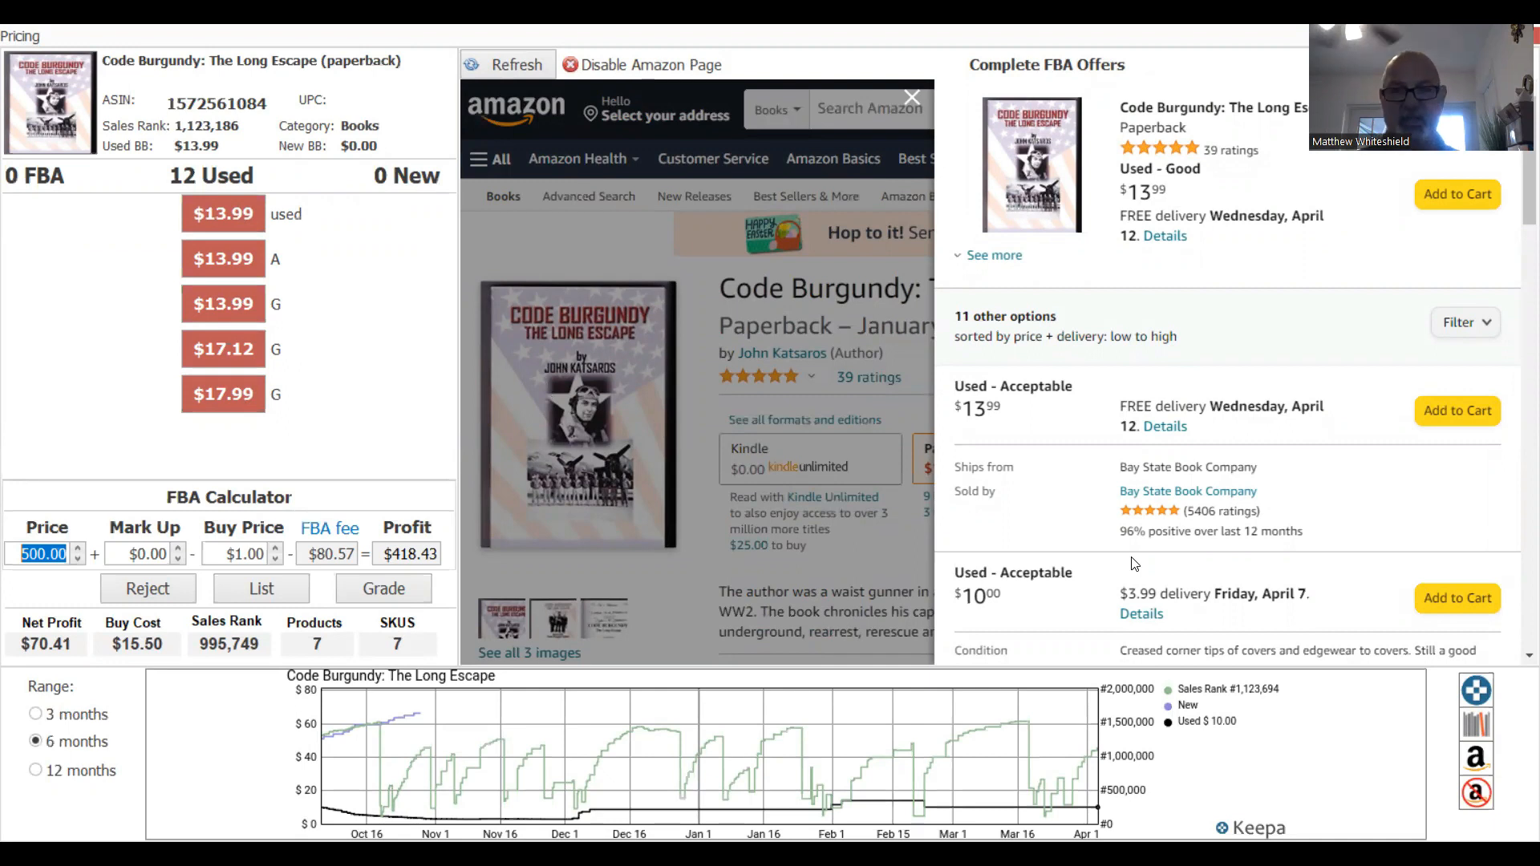
After checking the offer filter, price Code Burgundy at $17.99 for an $8.72 profit and open grading.
{"action": "left_click", "coordinate": [1495, 329]}
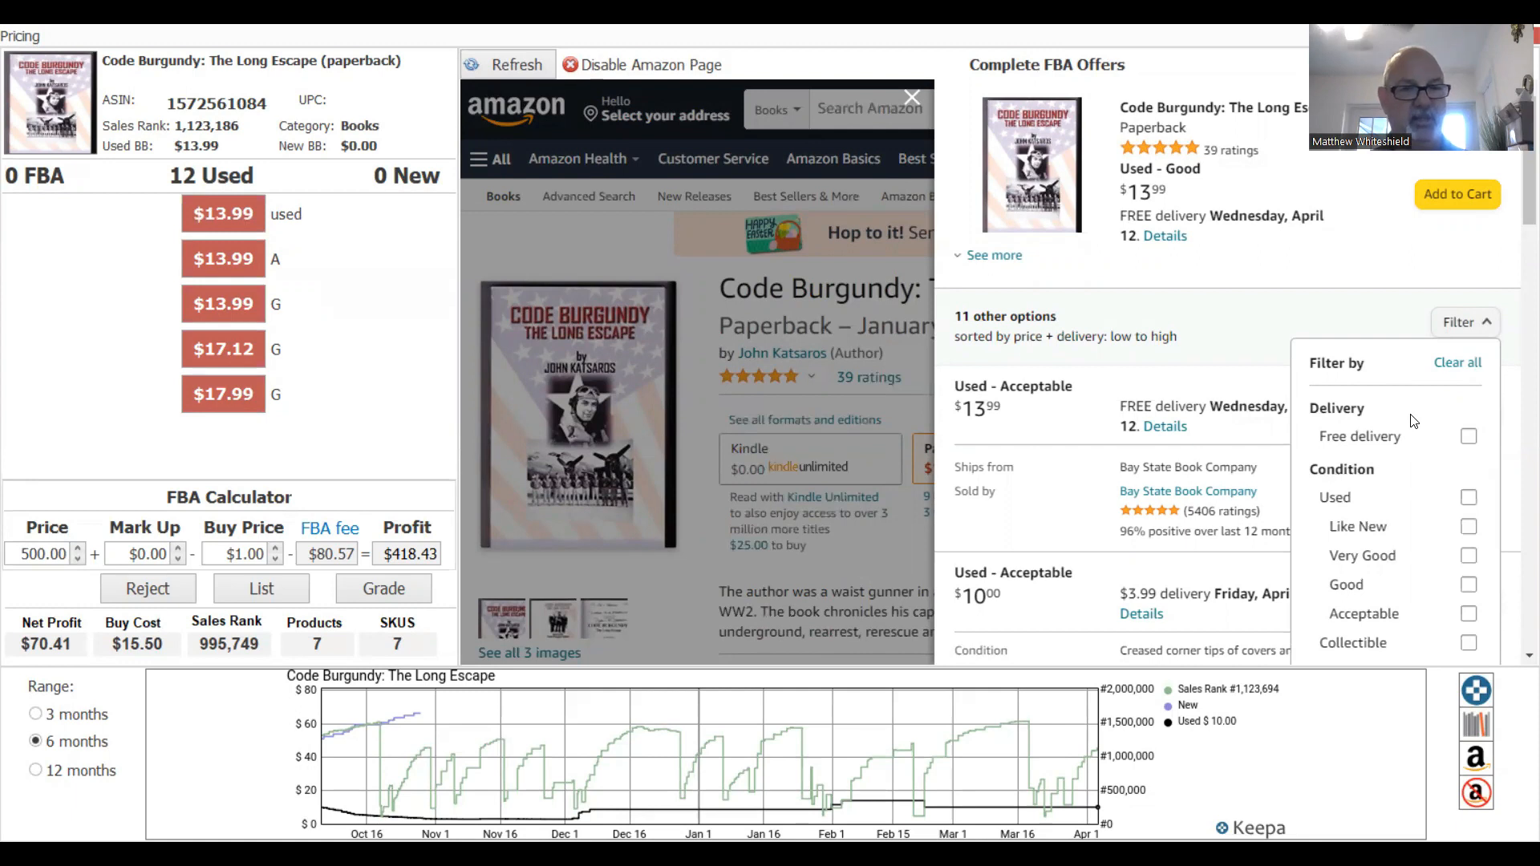
{"action": "left_click", "coordinate": [1266, 361]}
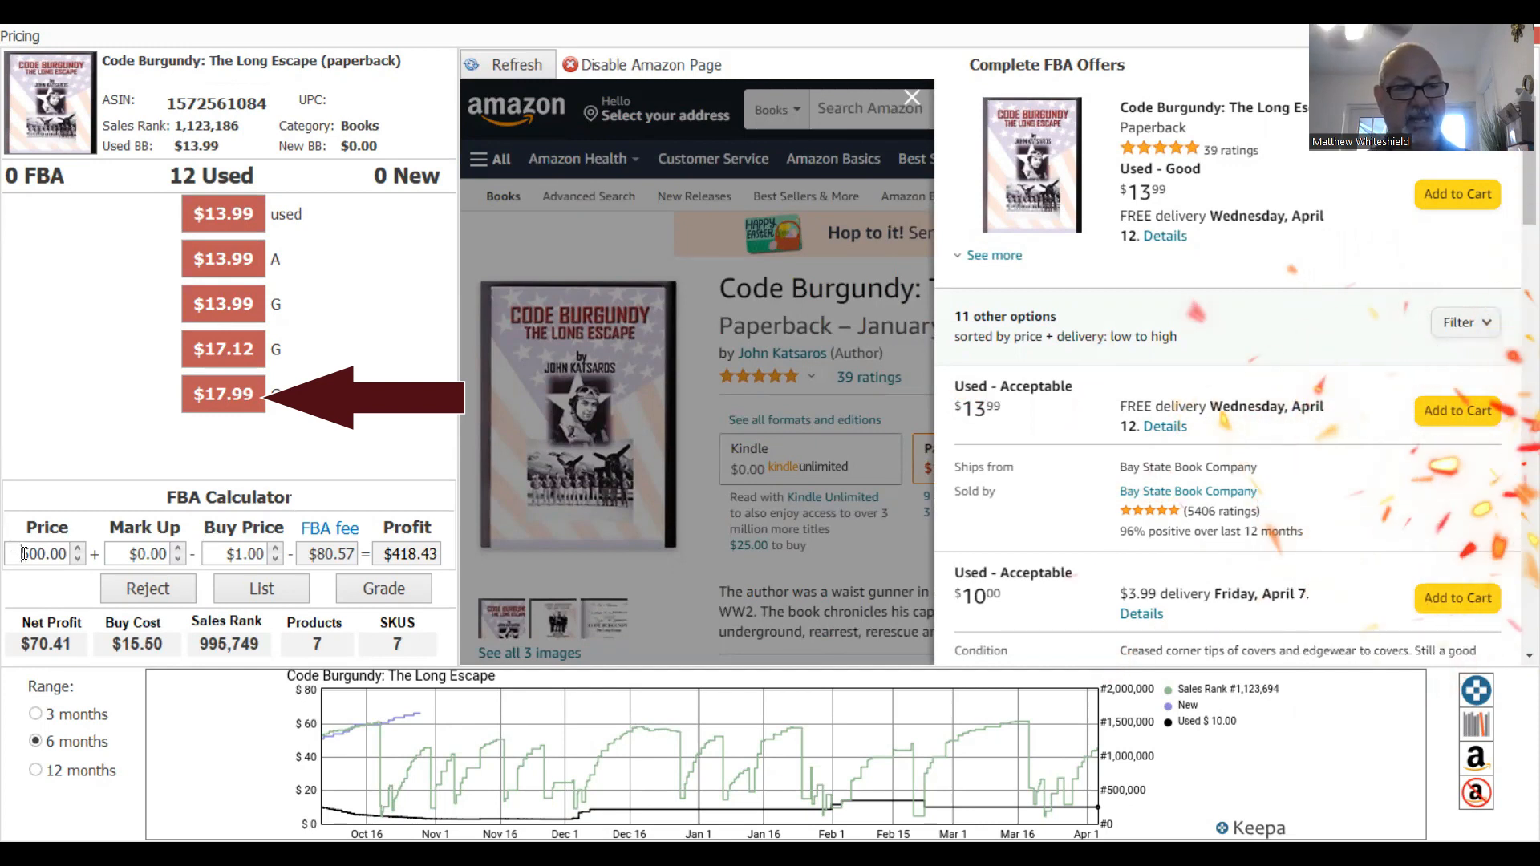
{"action": "key", "text": "Delete"}
{"action": "type", "text": "17"}
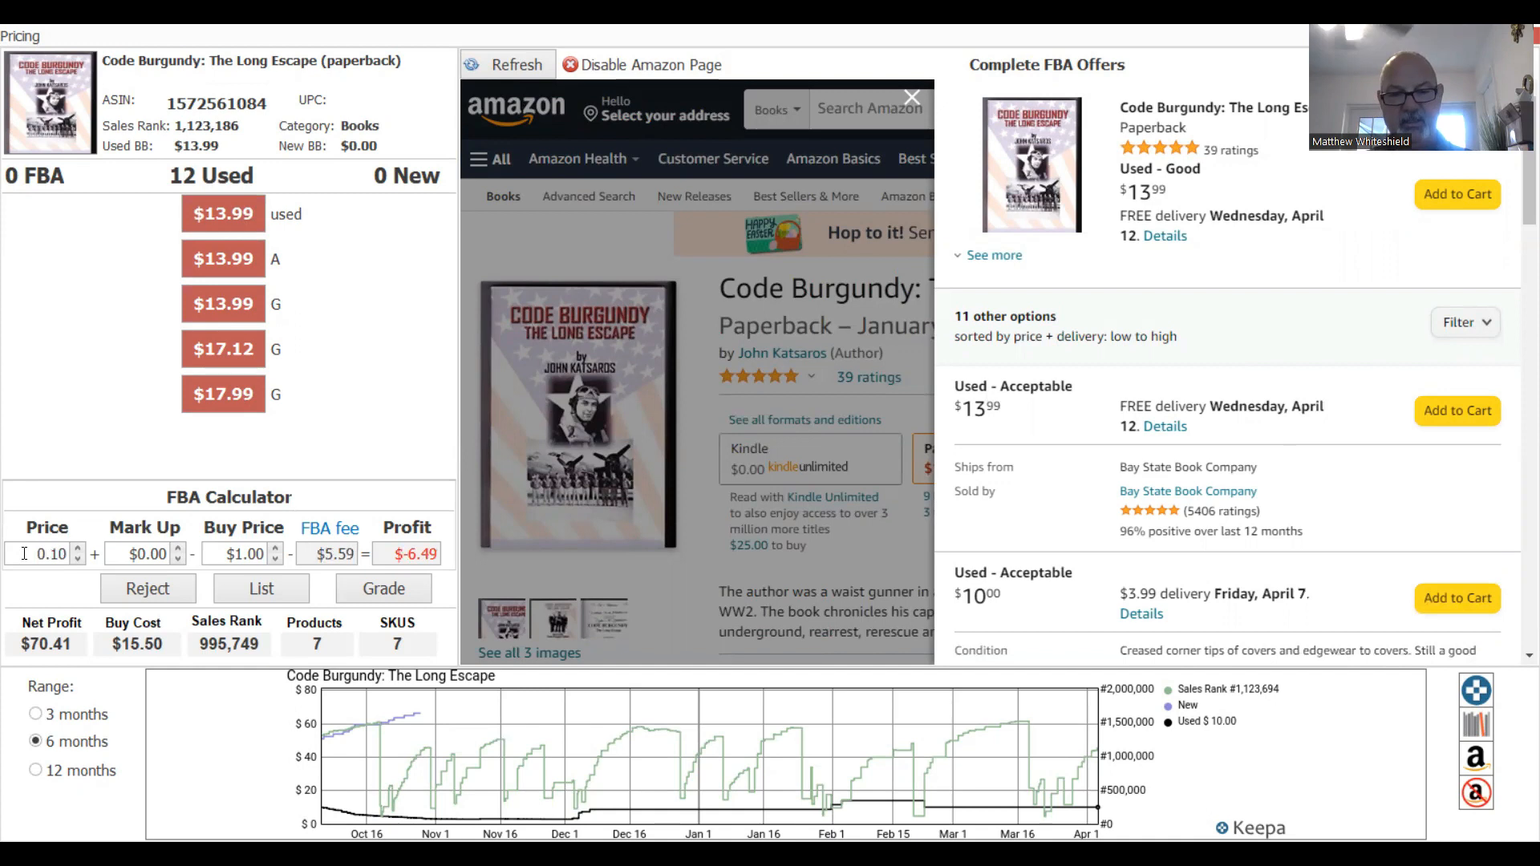
{"action": "type", "text": "99"}
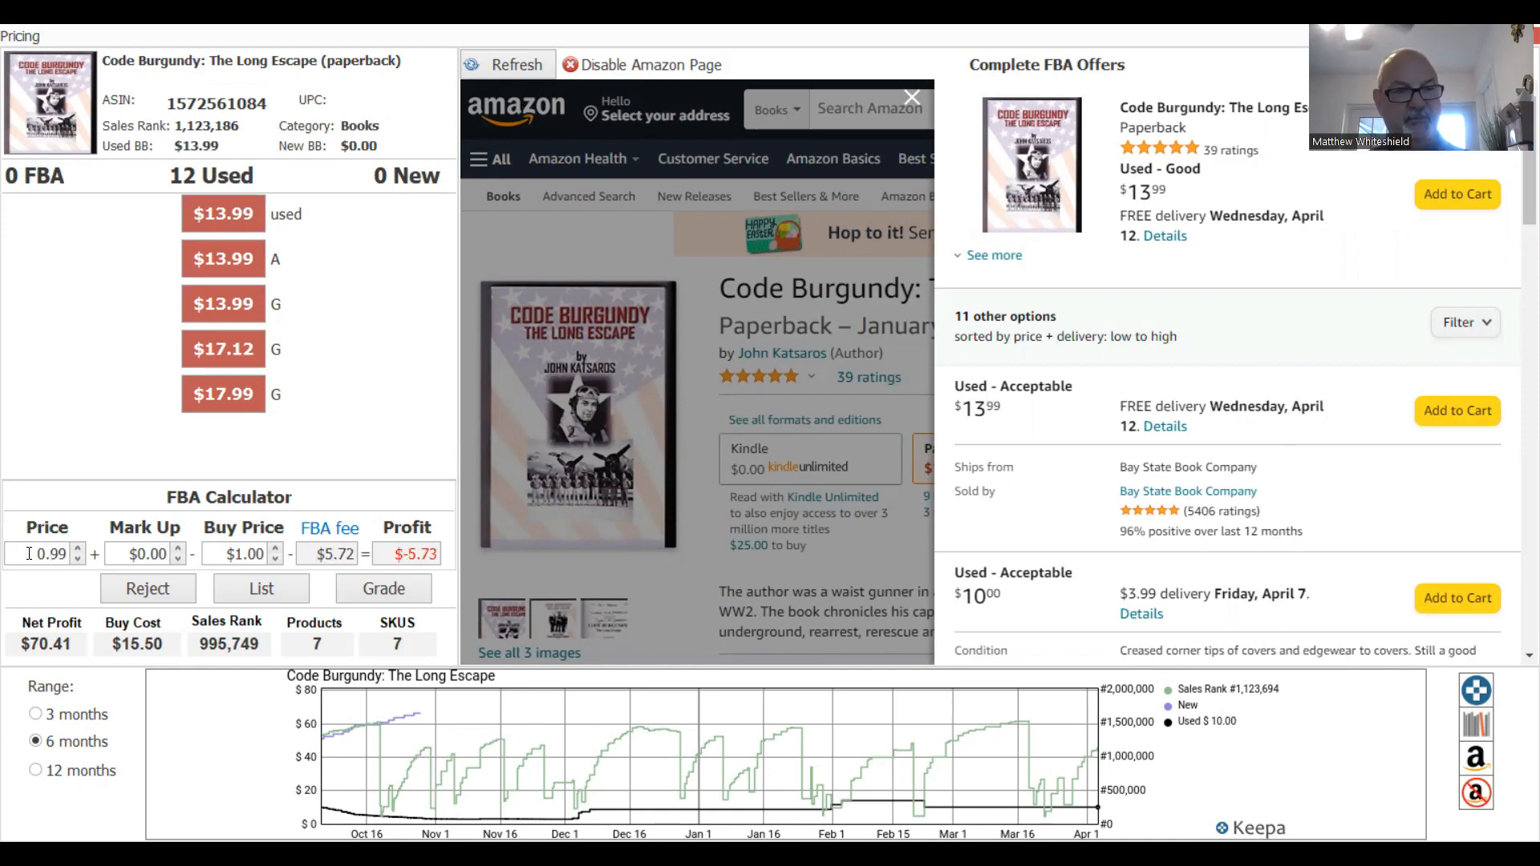
{"action": "type", "text": "17"}
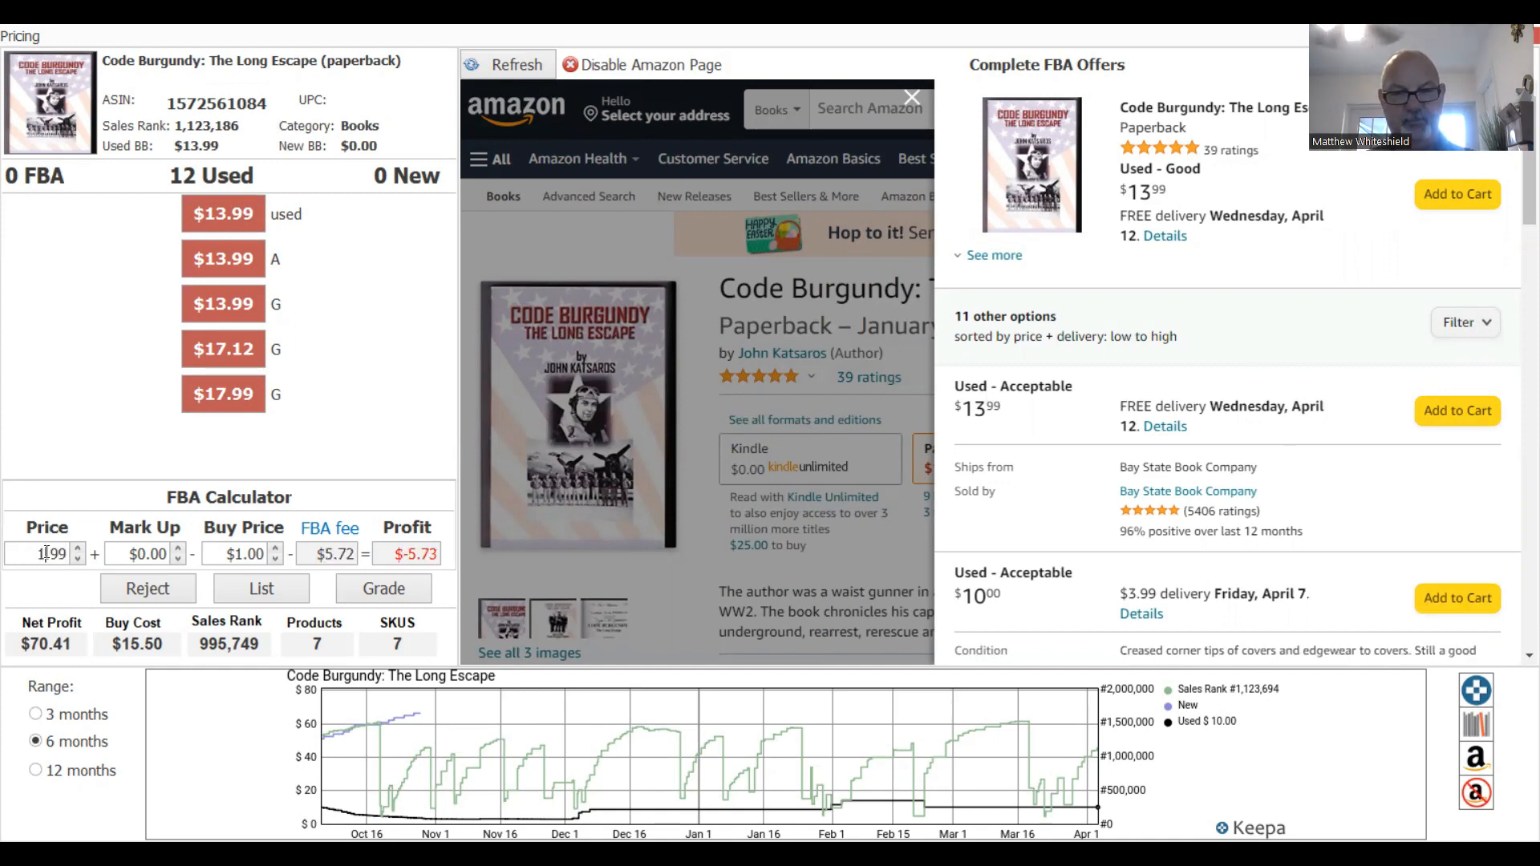
{"action": "key", "text": "Tab"}
{"action": "key", "text": "Tab"}
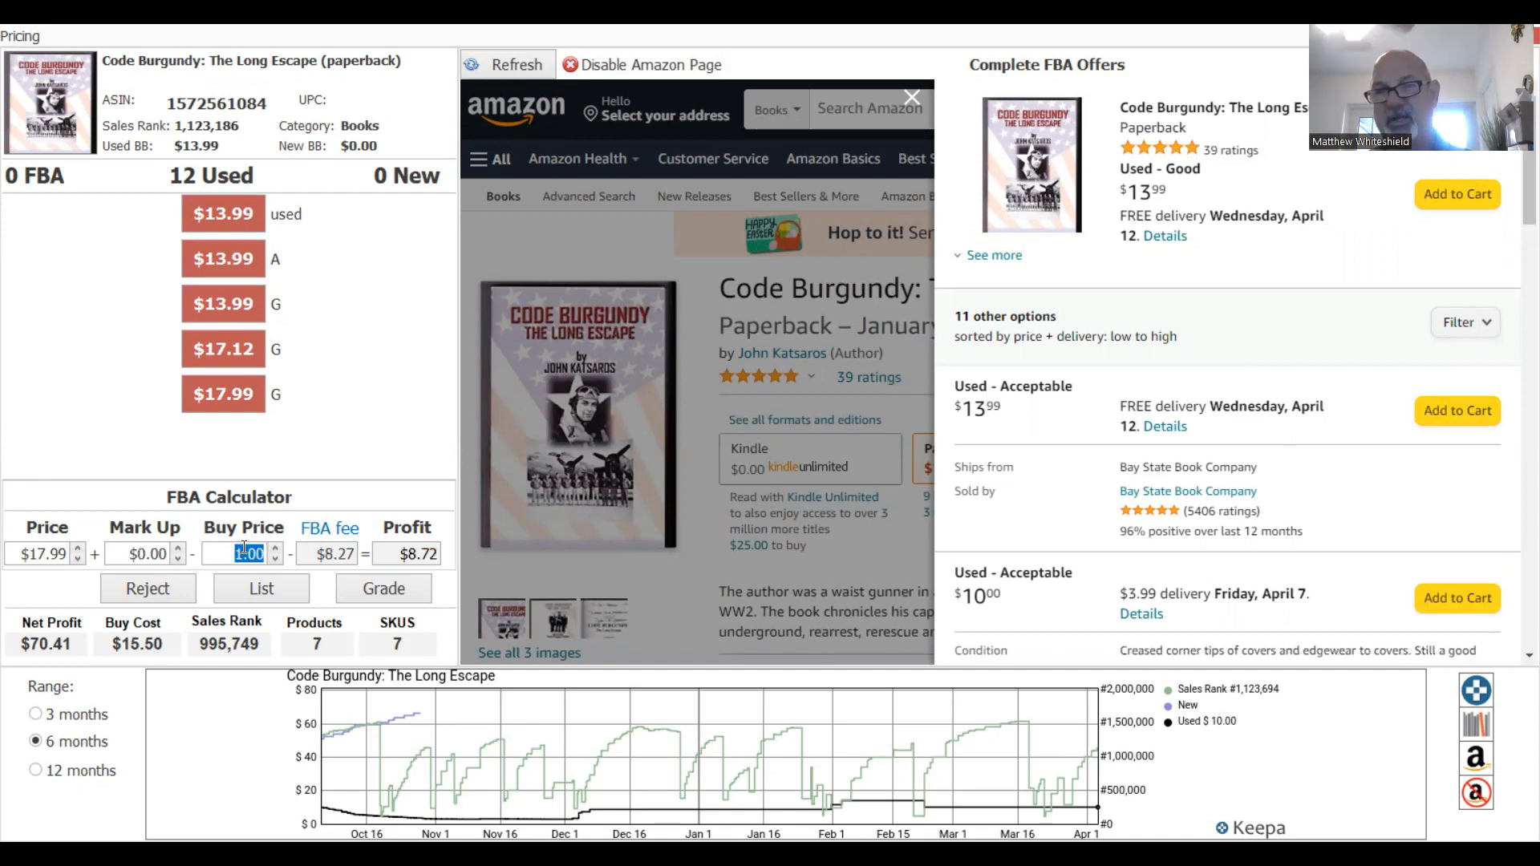
{"action": "left_click", "coordinate": [408, 599]}
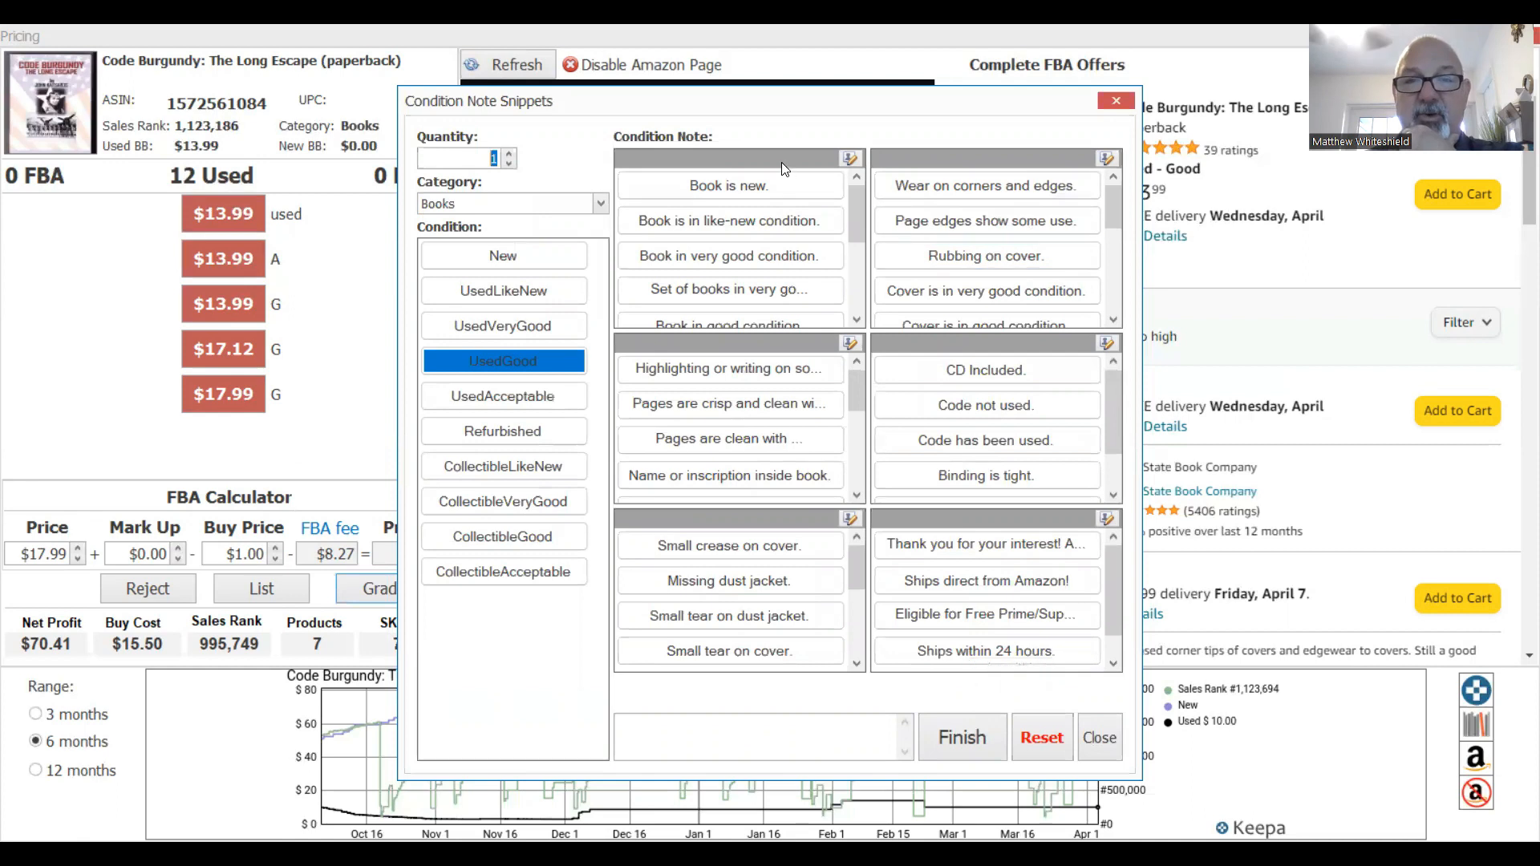
Open the editable condition note list and close it without saving changes.
{"action": "left_click", "coordinate": [849, 159]}
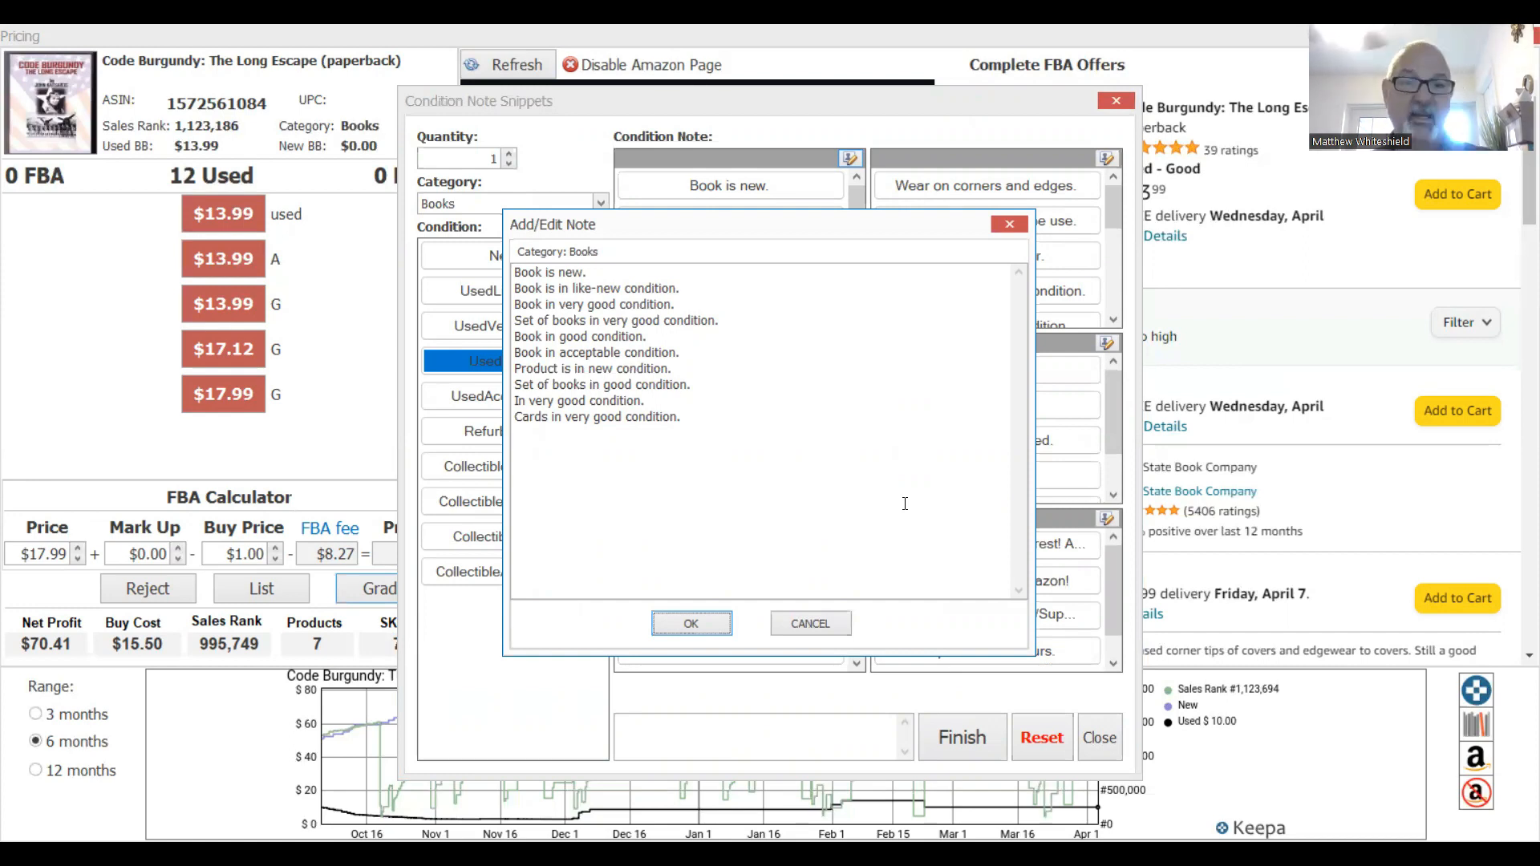
{"action": "left_click_drag", "start_coordinate": [673, 417], "coordinate": [513, 422]}
{"action": "left_click", "coordinate": [746, 446]}
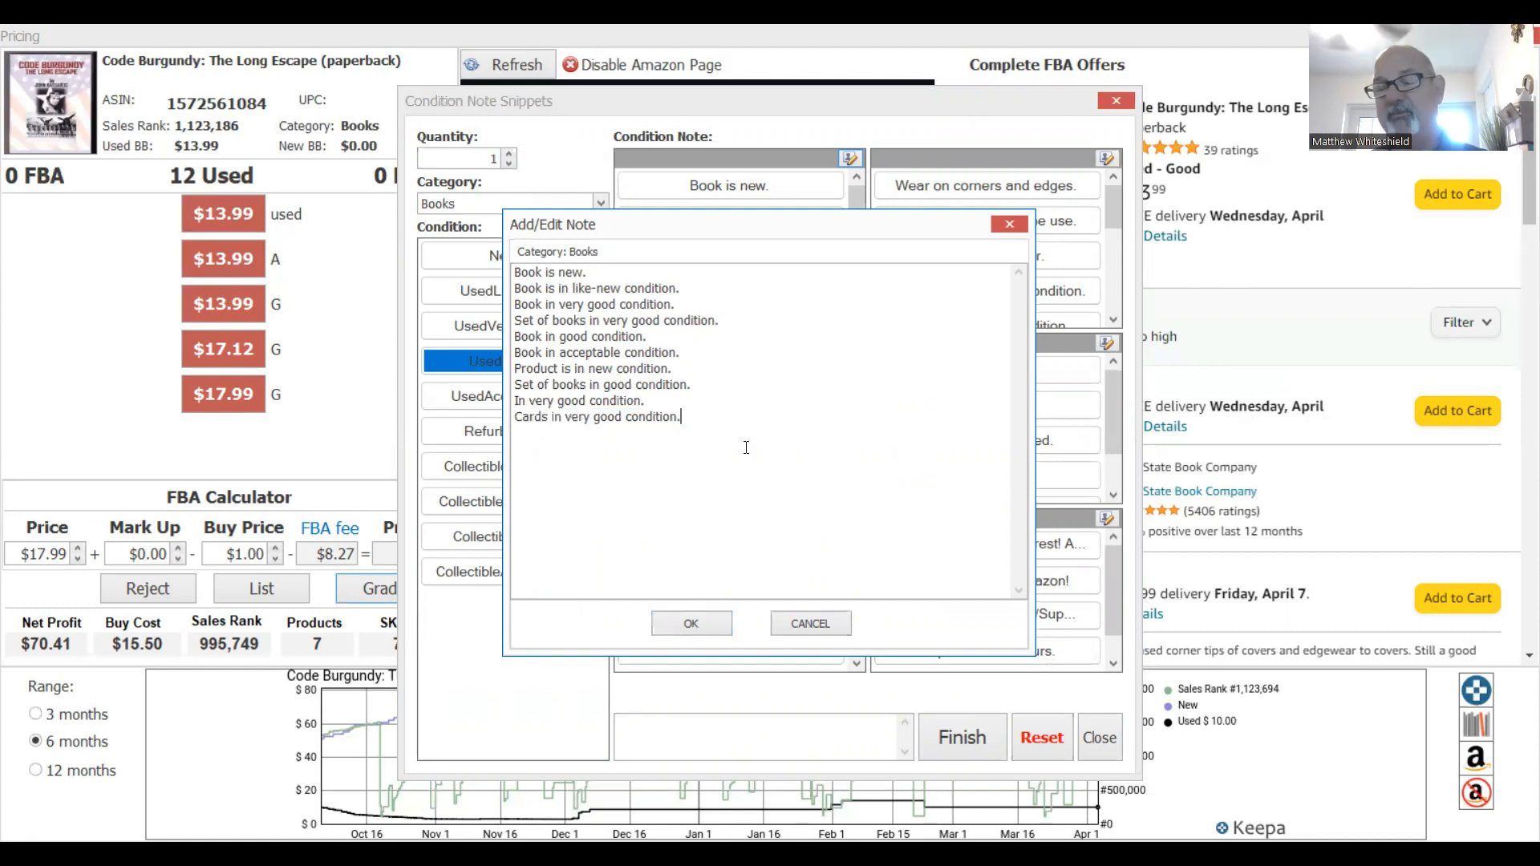
{"action": "left_click", "coordinate": [806, 626]}
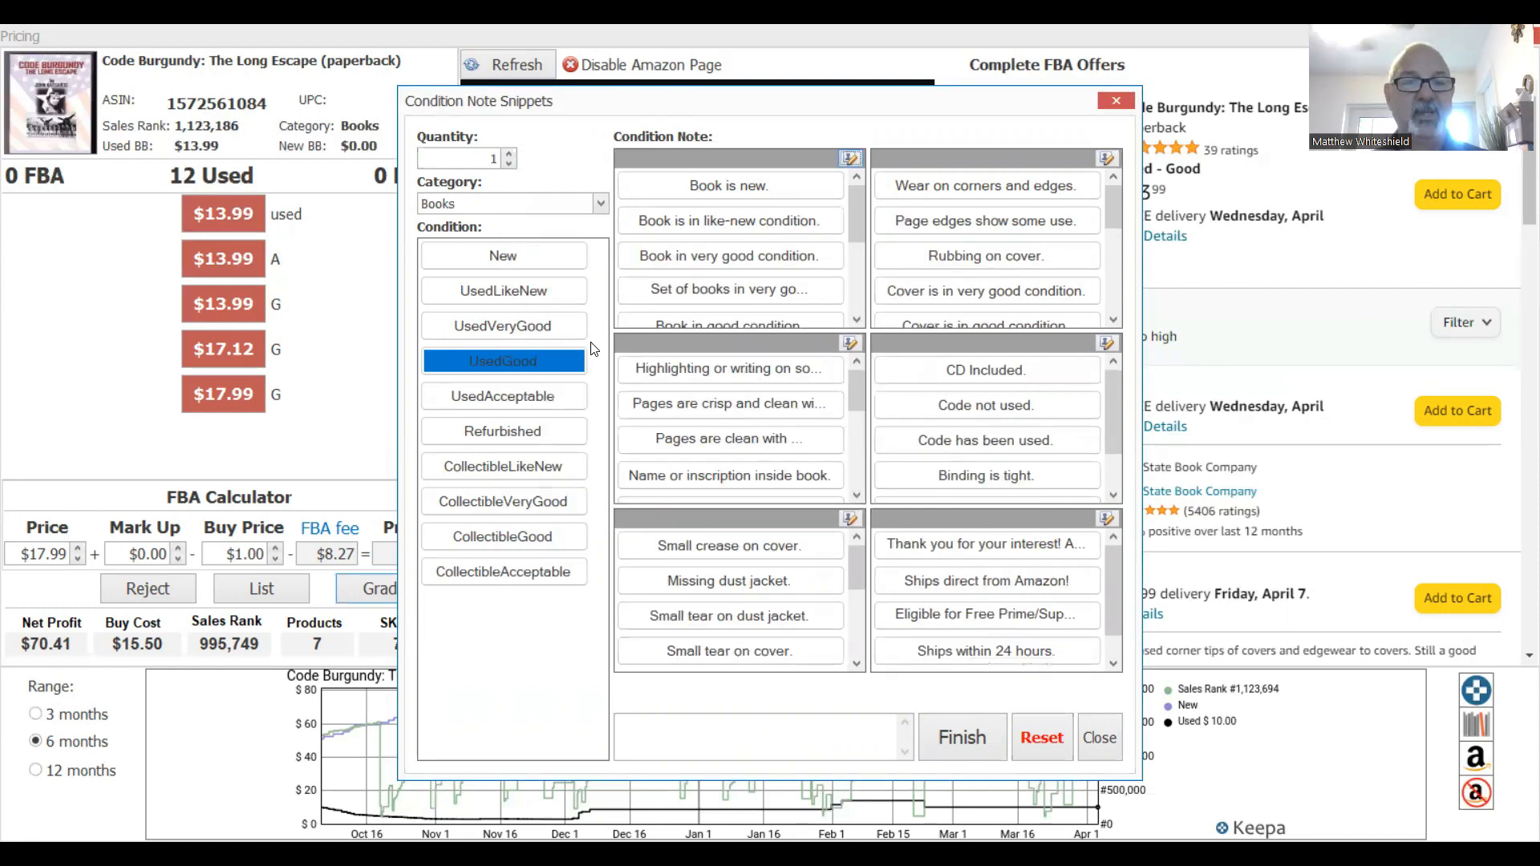
Grade UsedVeryGood, noting very good condition, clean pages, a dust-cover inscription and tight binding.
{"action": "left_click", "coordinate": [504, 326]}
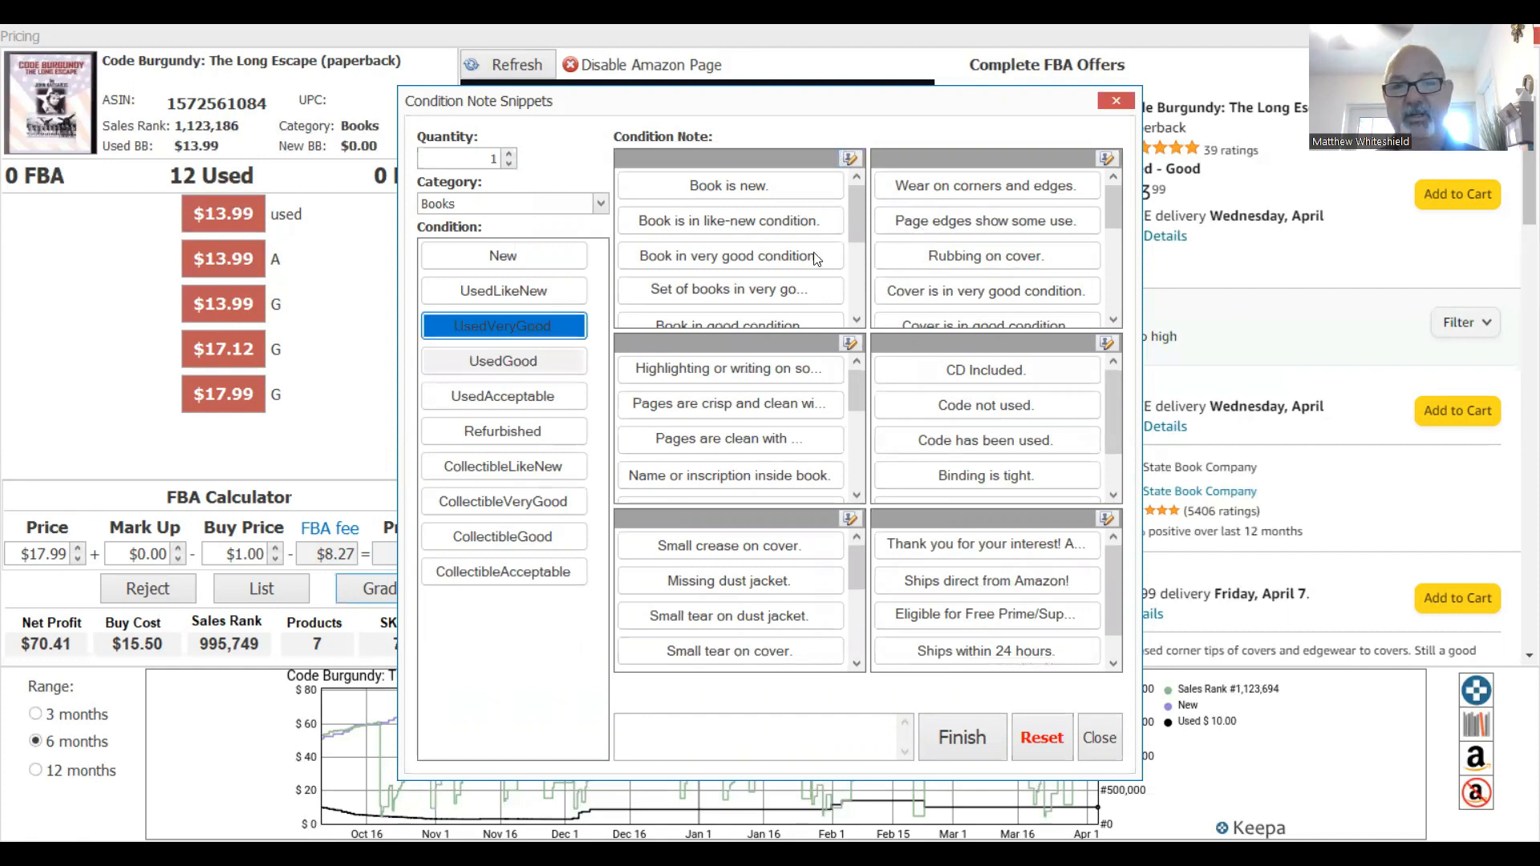
{"action": "left_click", "coordinate": [730, 256]}
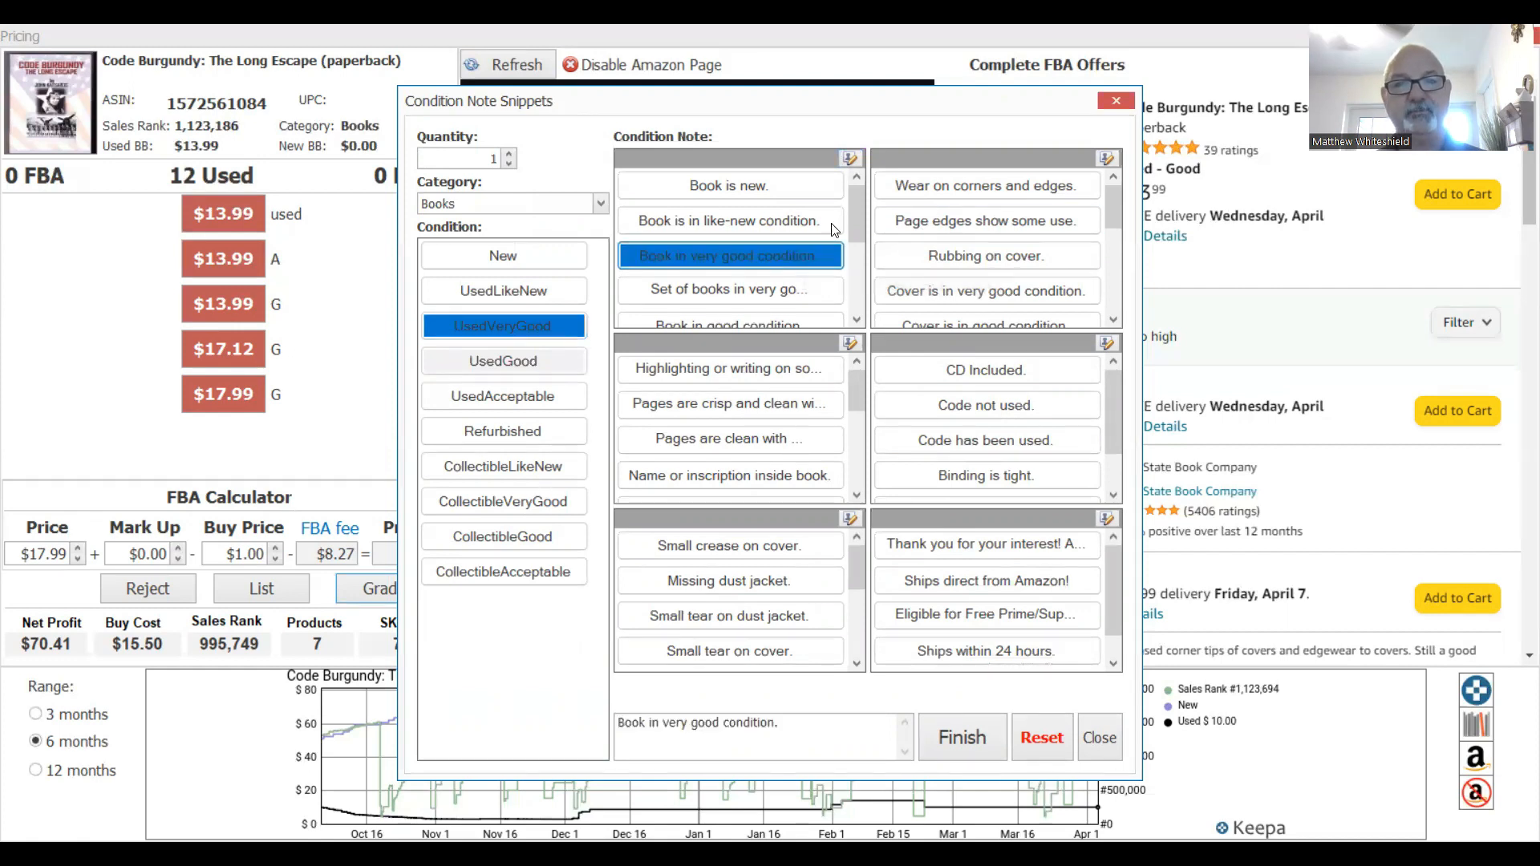
{"action": "left_click", "coordinate": [726, 407]}
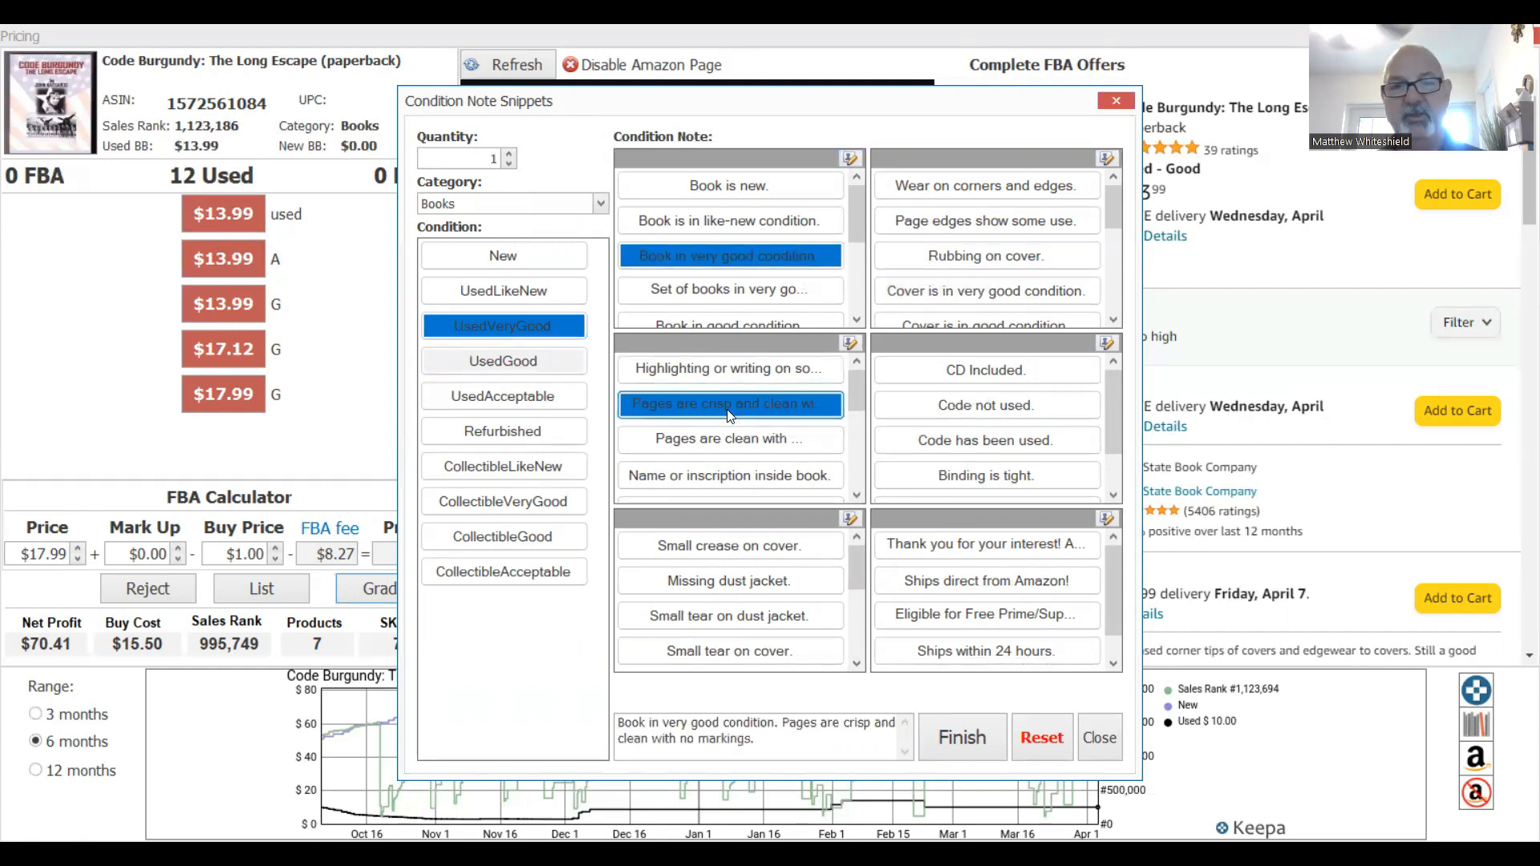
{"action": "left_click_drag", "start_coordinate": [853, 388], "coordinate": [854, 463]}
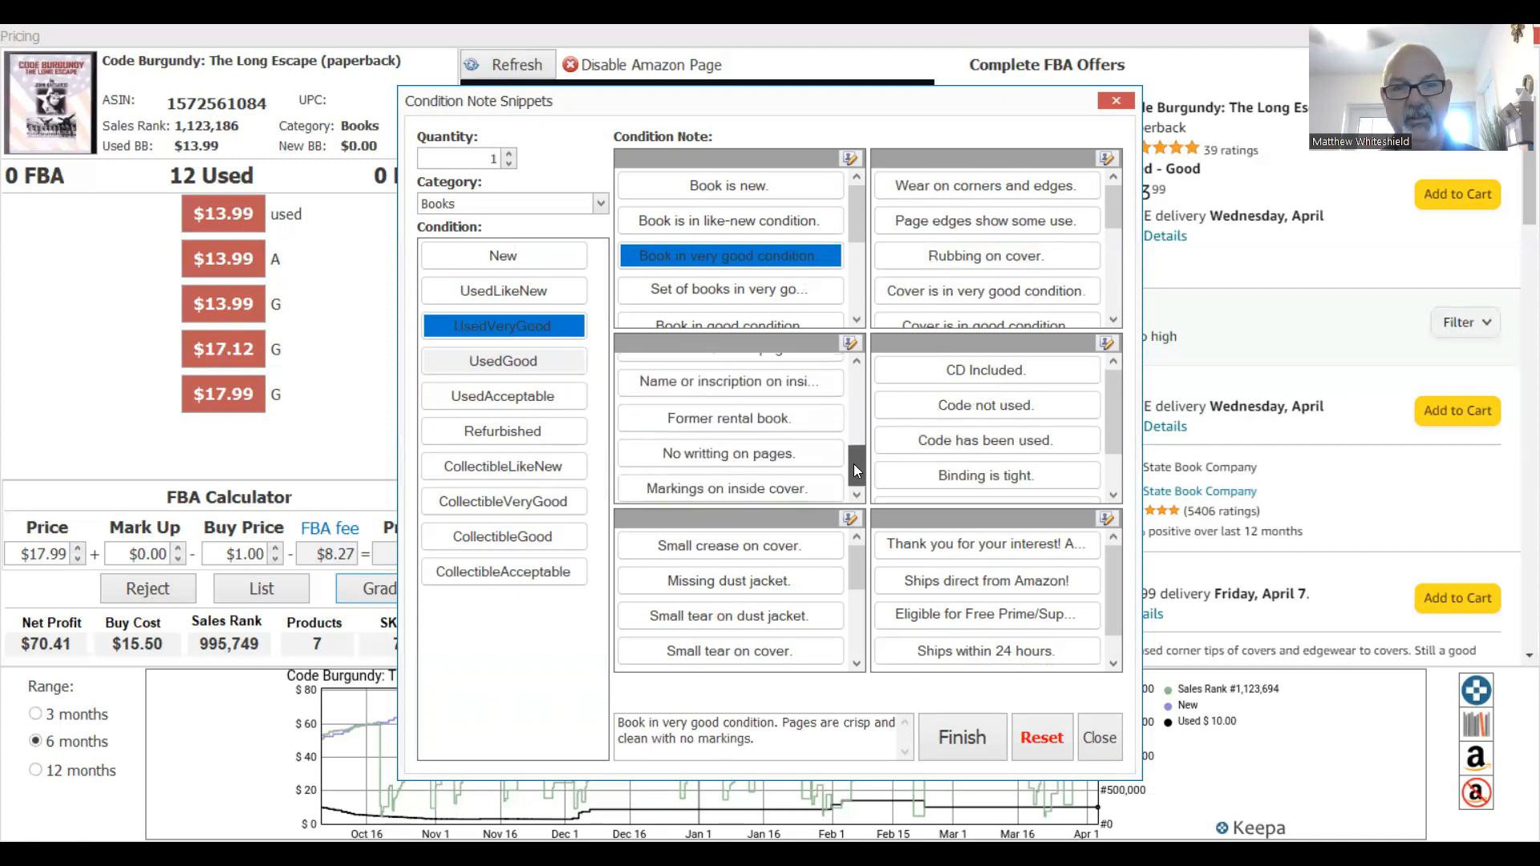
{"action": "left_click", "coordinate": [762, 386]}
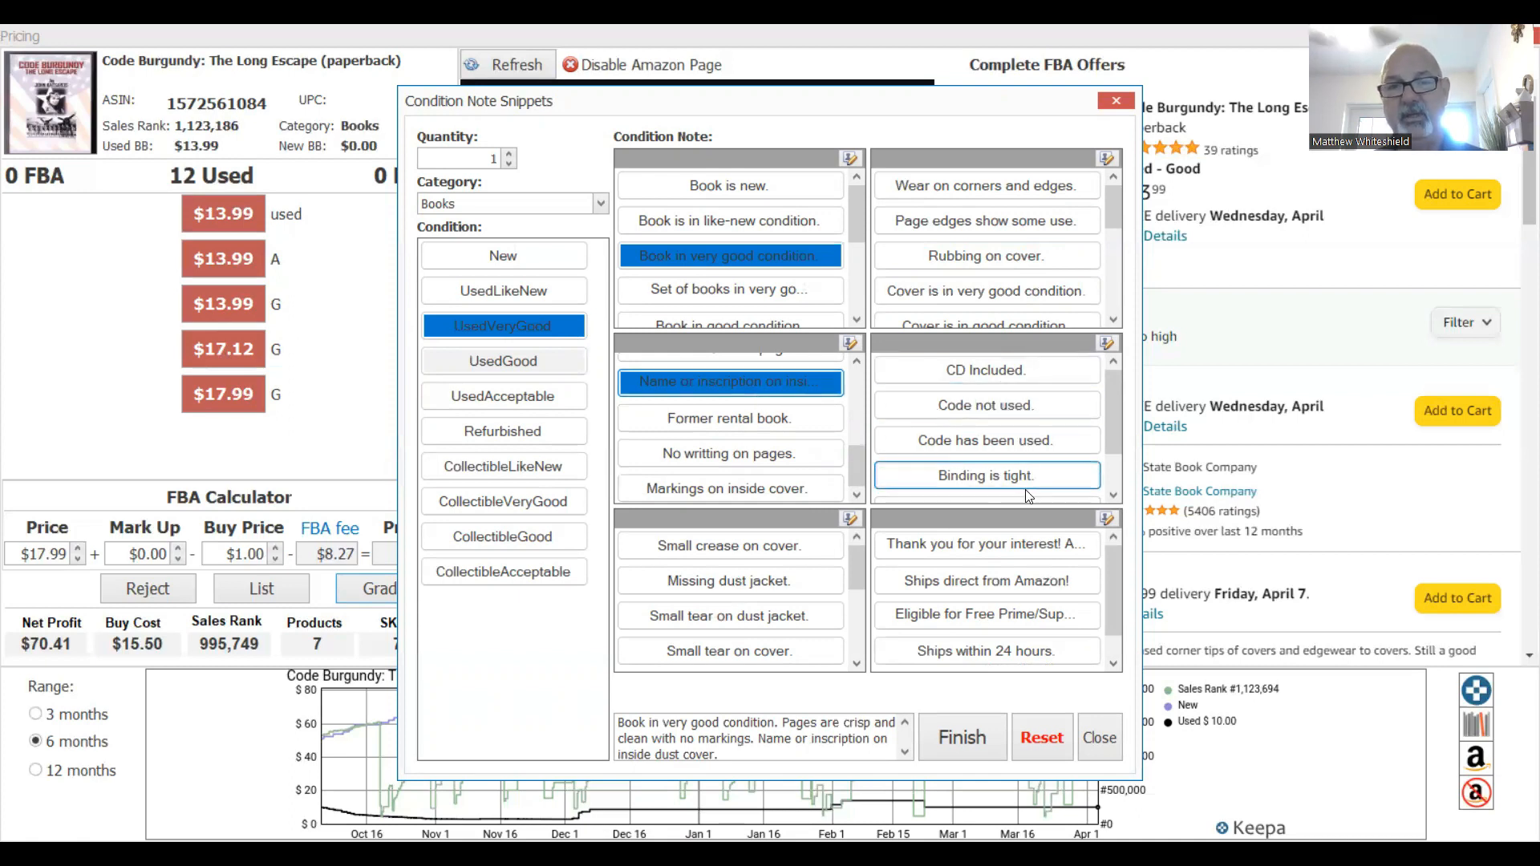
{"action": "left_click", "coordinate": [986, 476]}
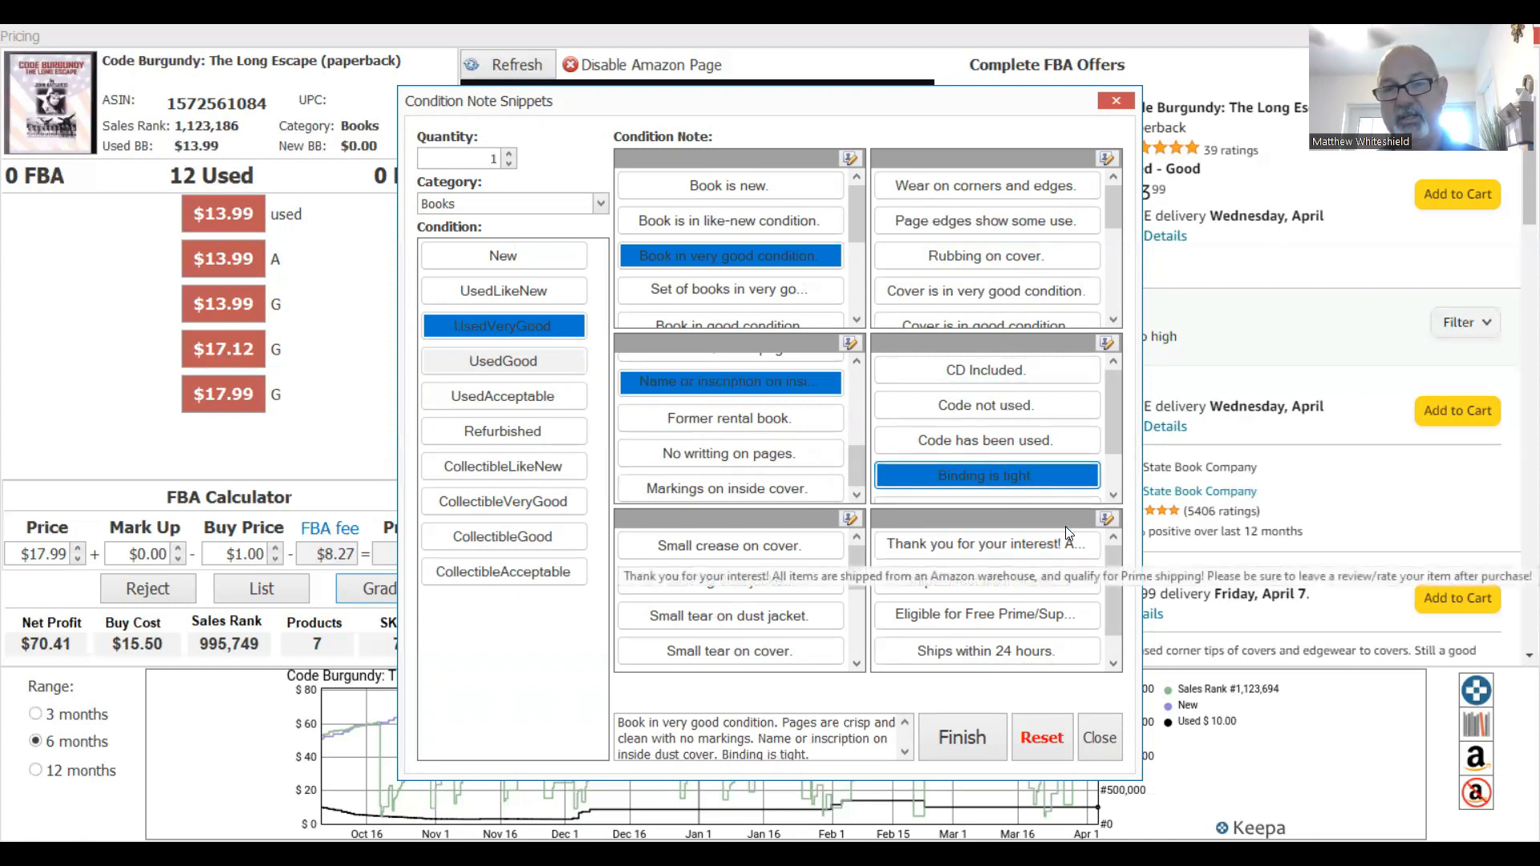
{"action": "left_click", "coordinate": [1103, 520]}
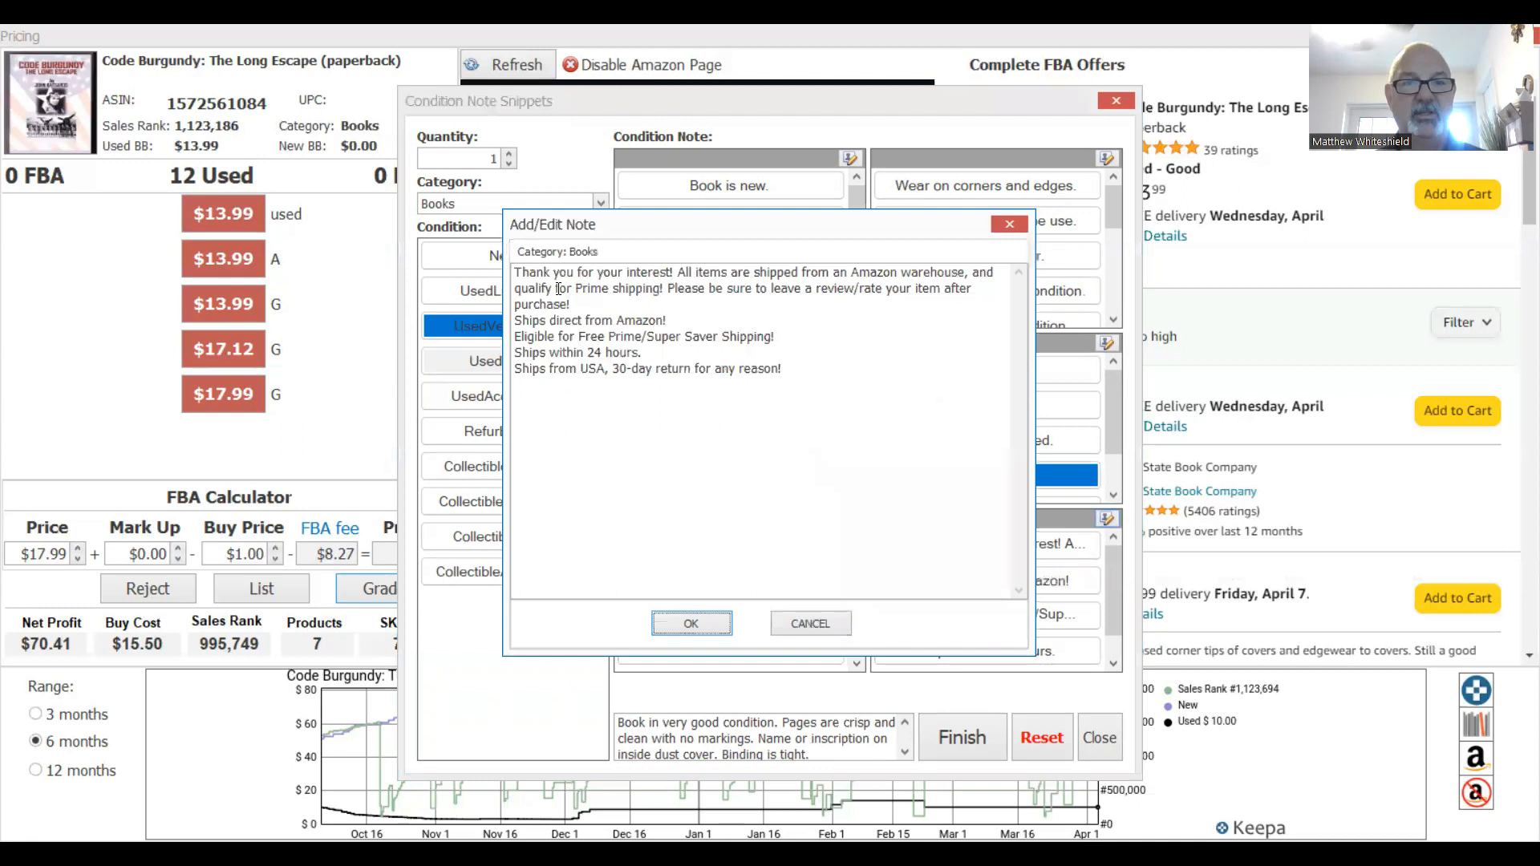
Append the unchanged 'Thank you for your interest!' snippet and finish, listing Code Burgundy at $17.99.
{"action": "left_click_drag", "start_coordinate": [571, 305], "coordinate": [514, 272]}
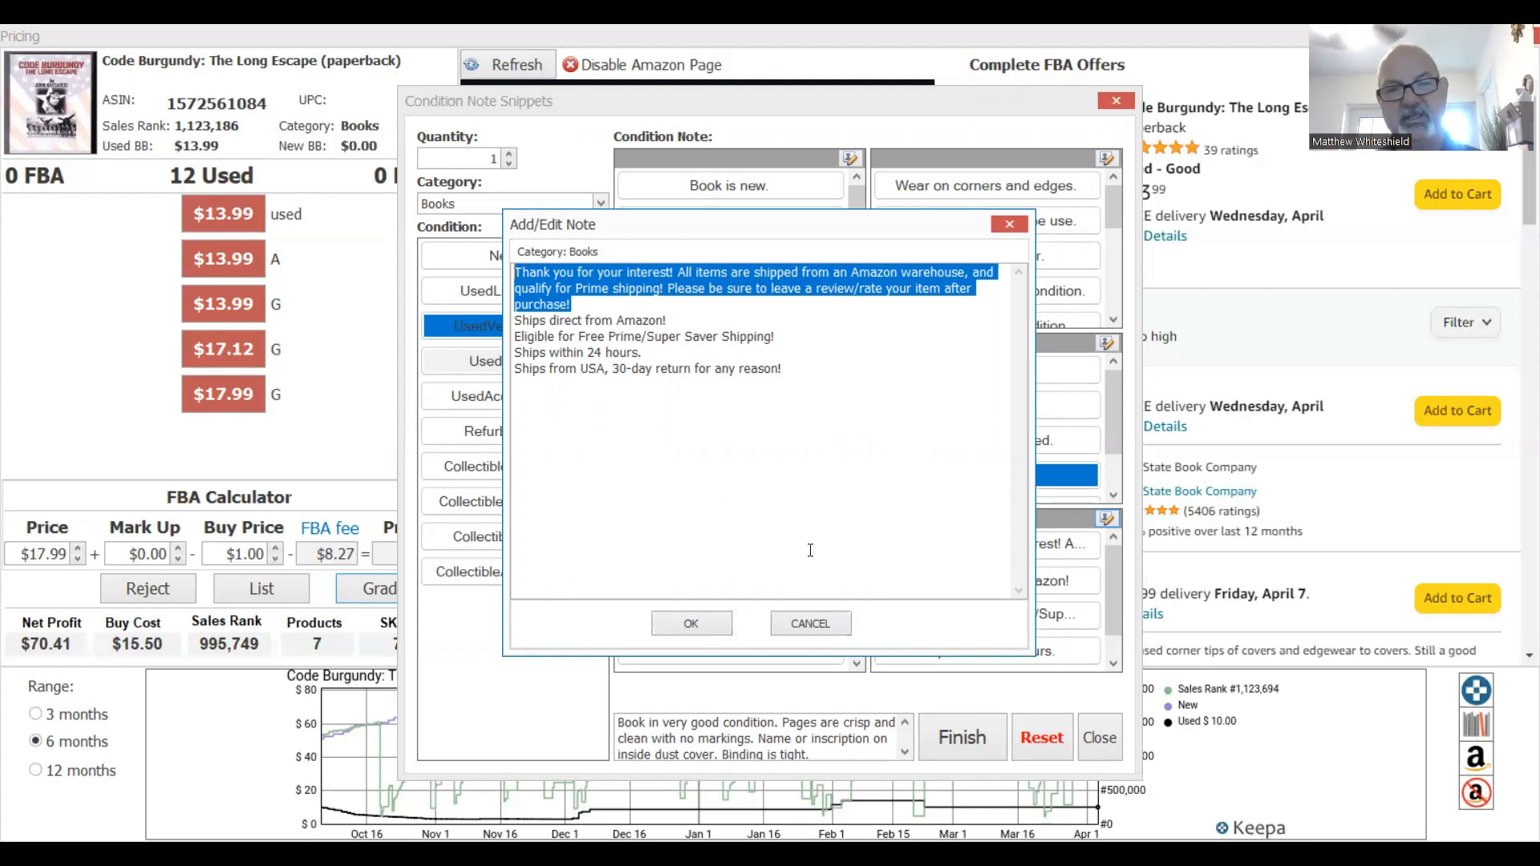
{"action": "left_click", "coordinate": [811, 625]}
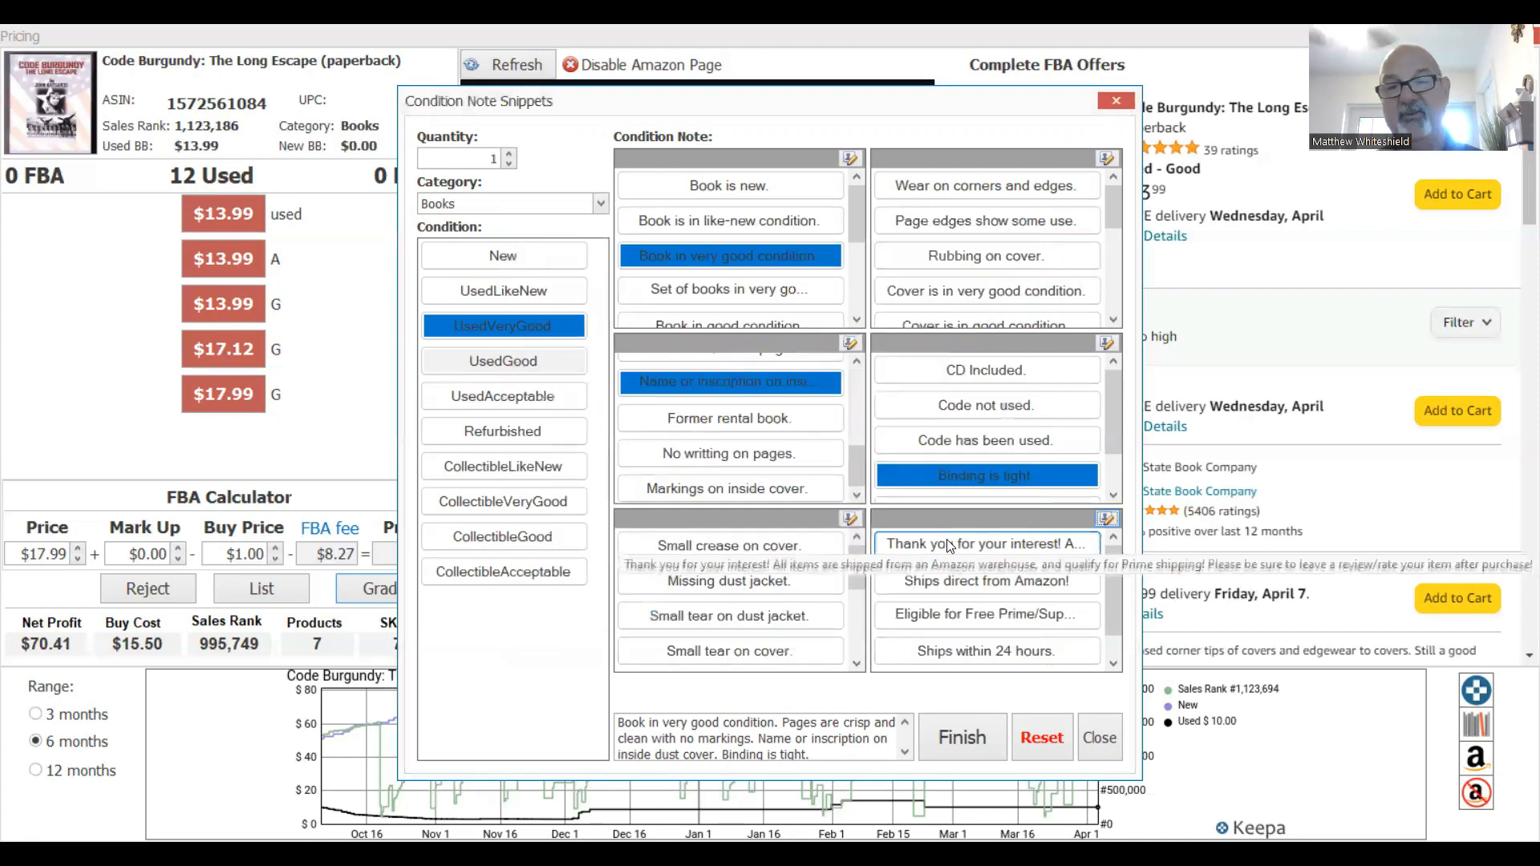
{"action": "left_click", "coordinate": [949, 546]}
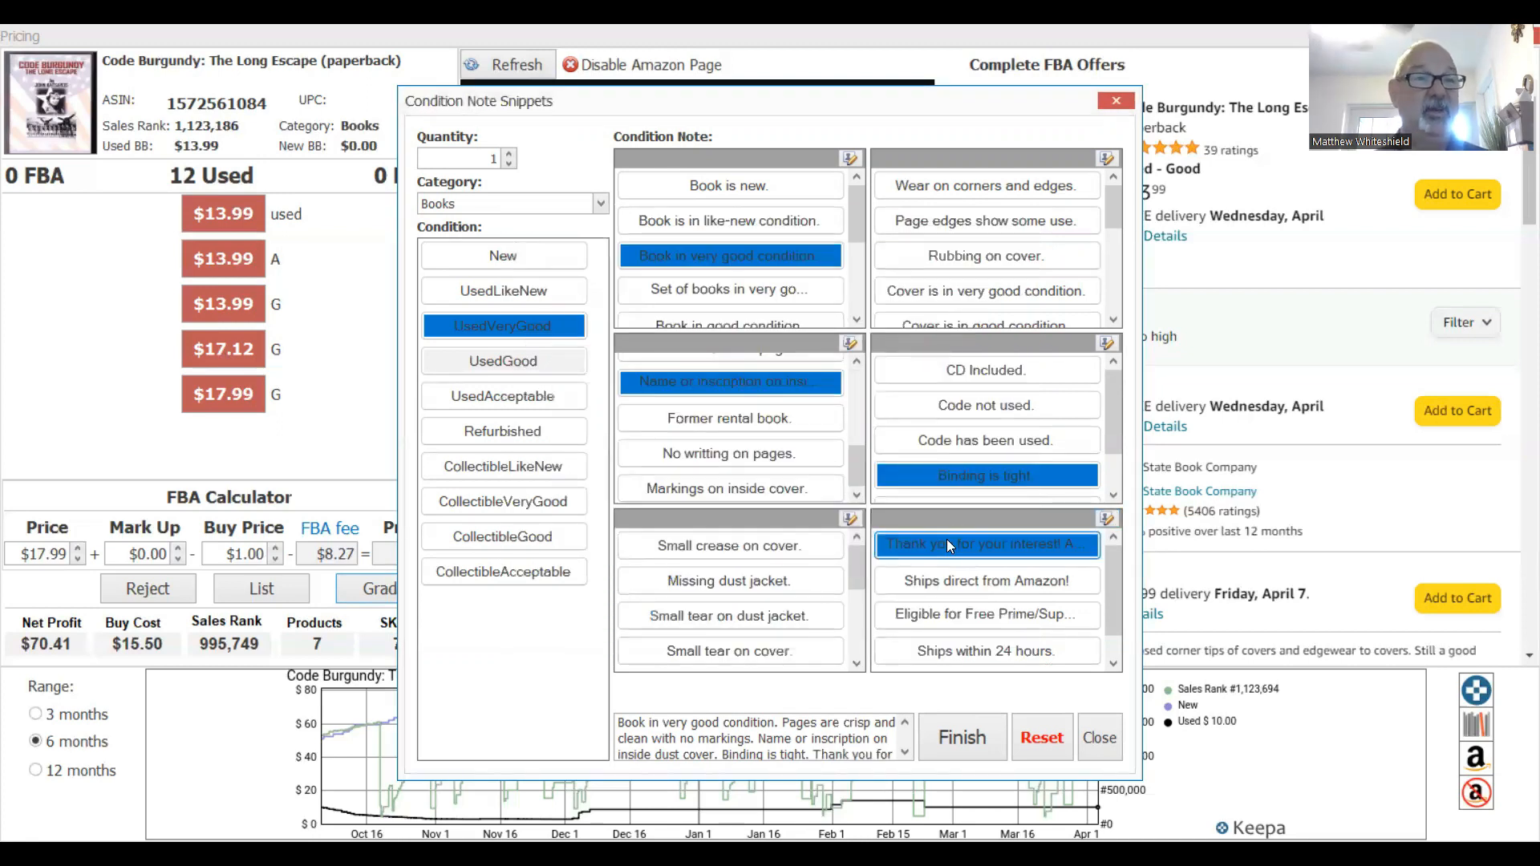
{"action": "left_click", "coordinate": [962, 738]}
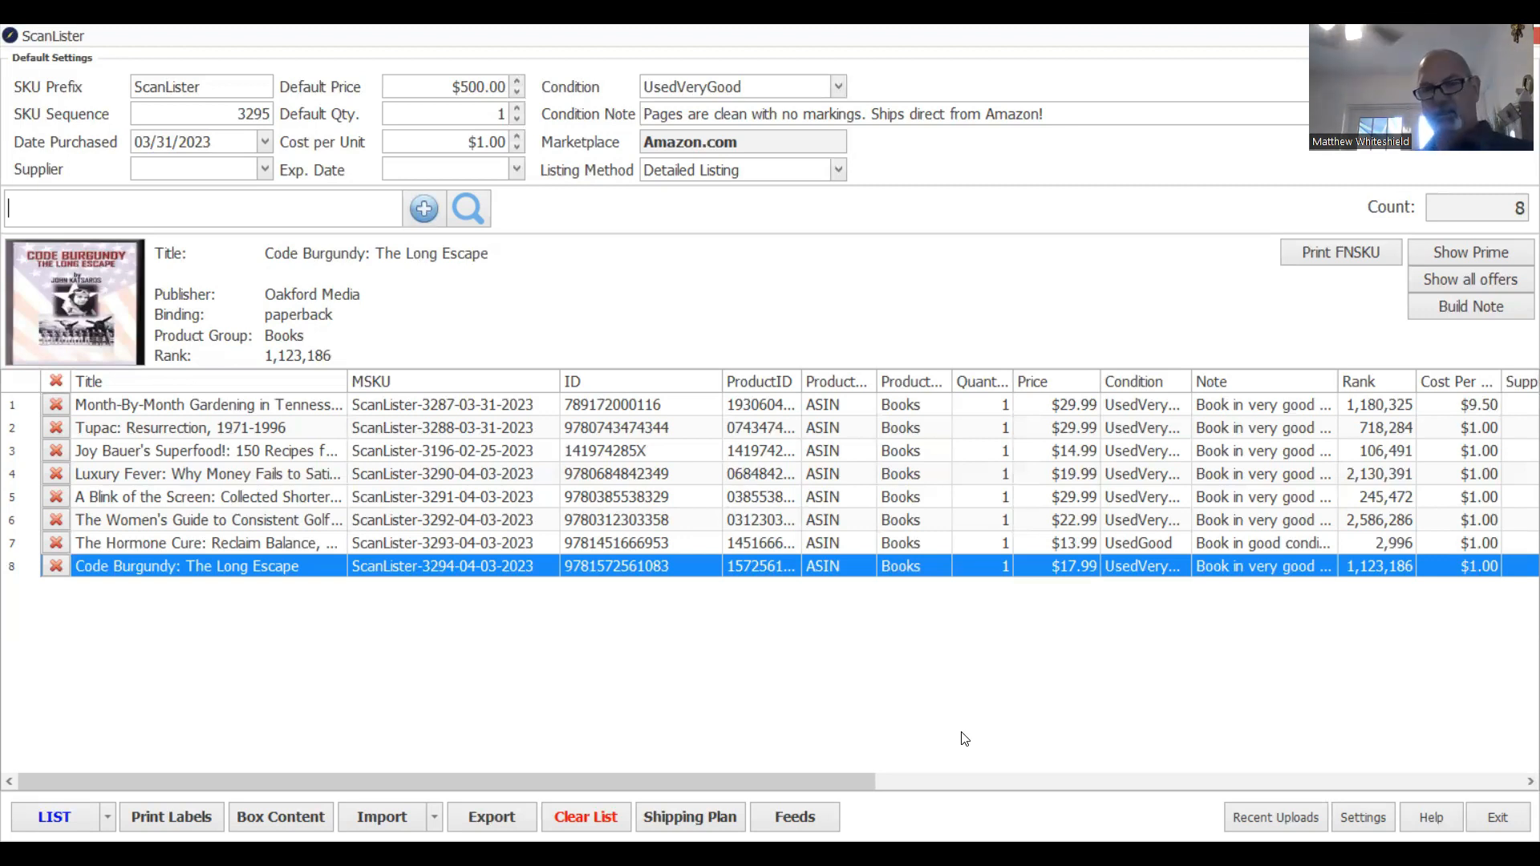
{"action": "type", "text": "9781579547035"}
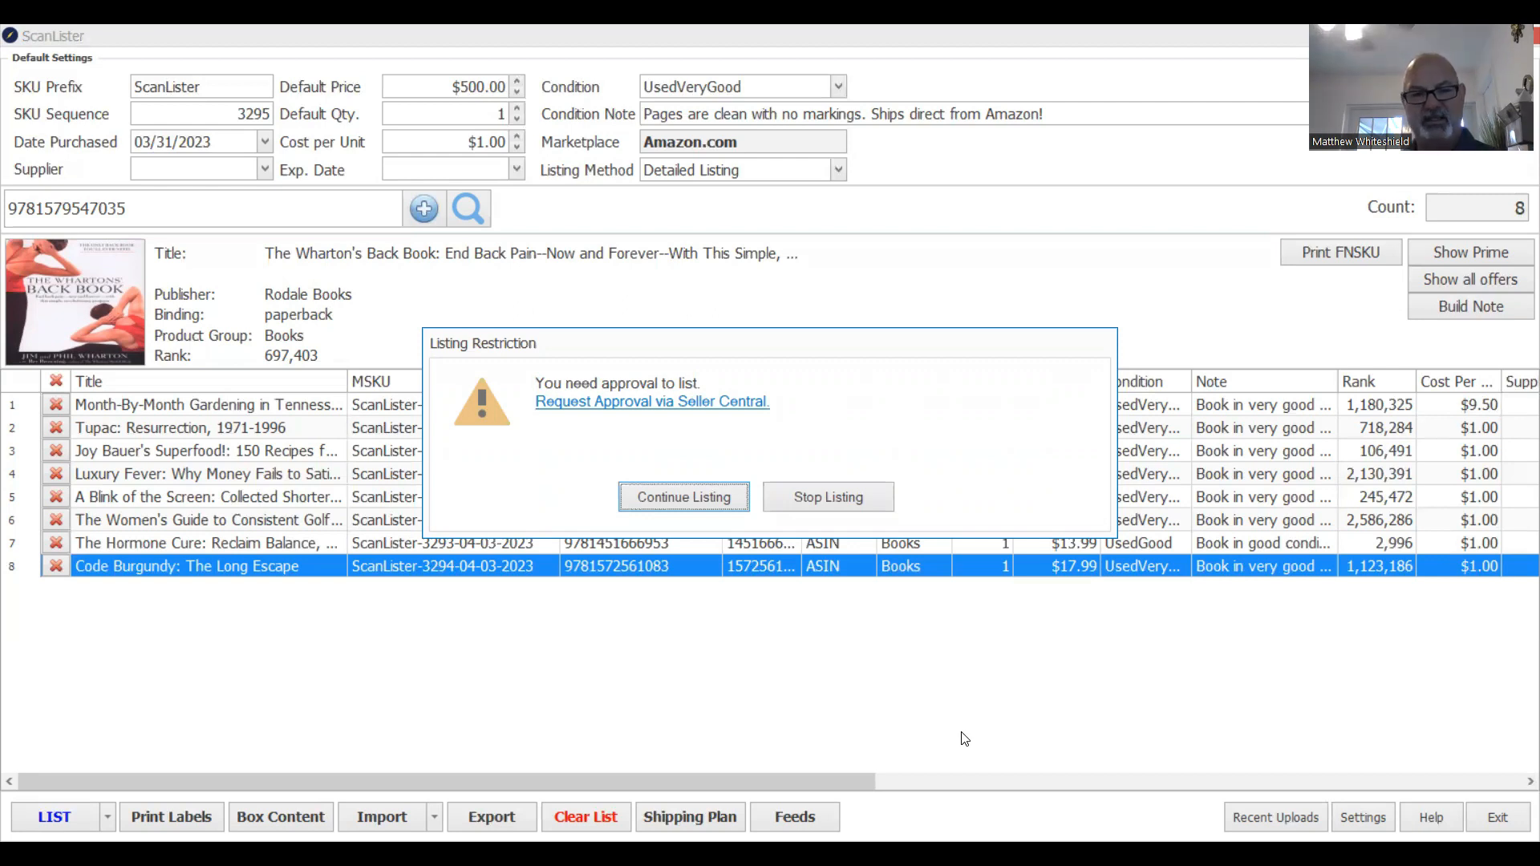
{"action": "left_click", "coordinate": [587, 409]}
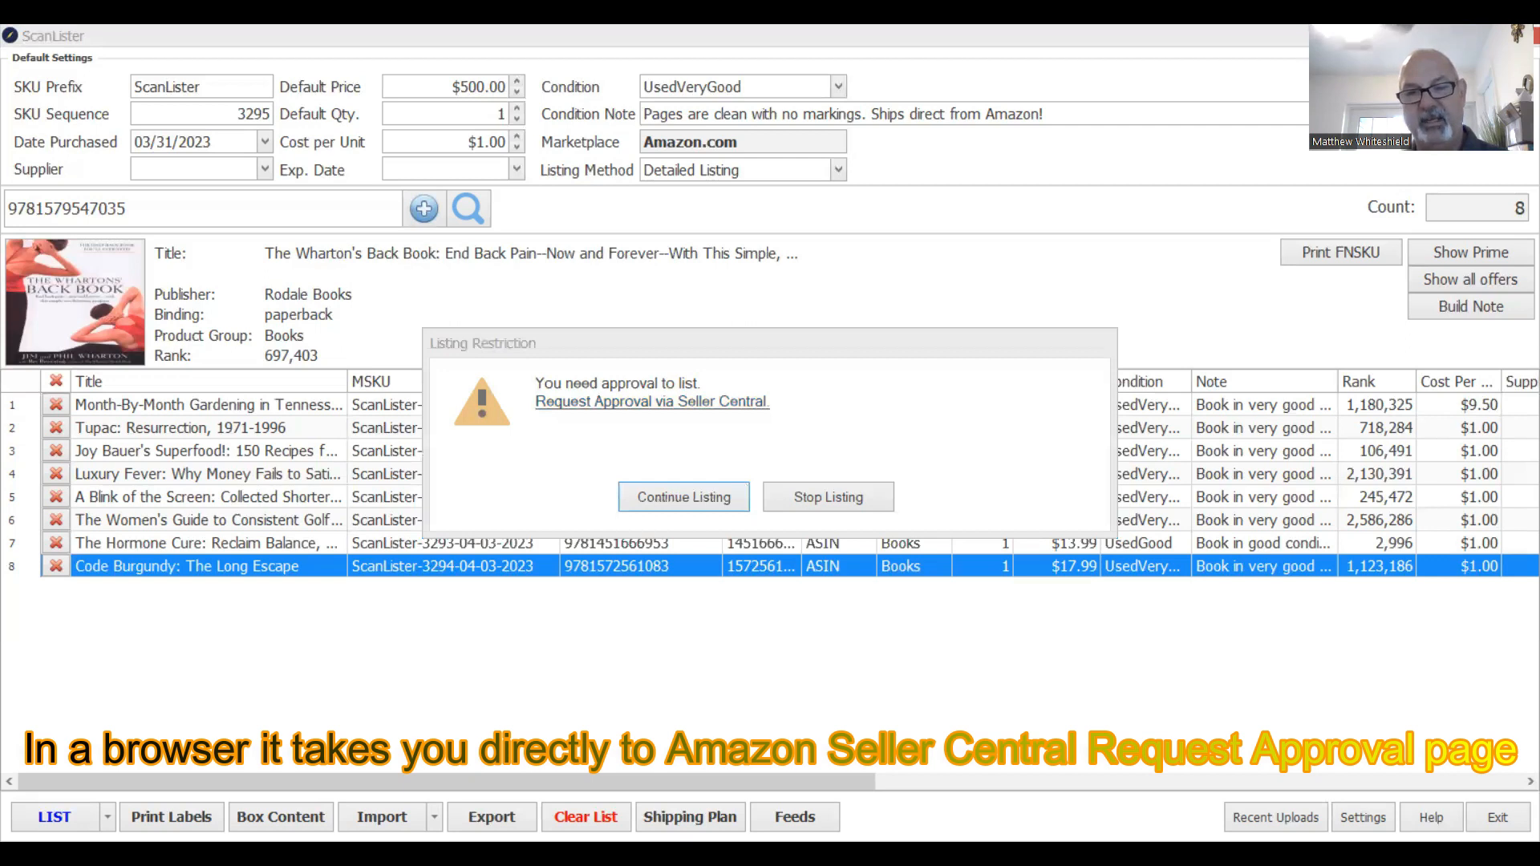
{"action": "left_click", "coordinate": [693, 585]}
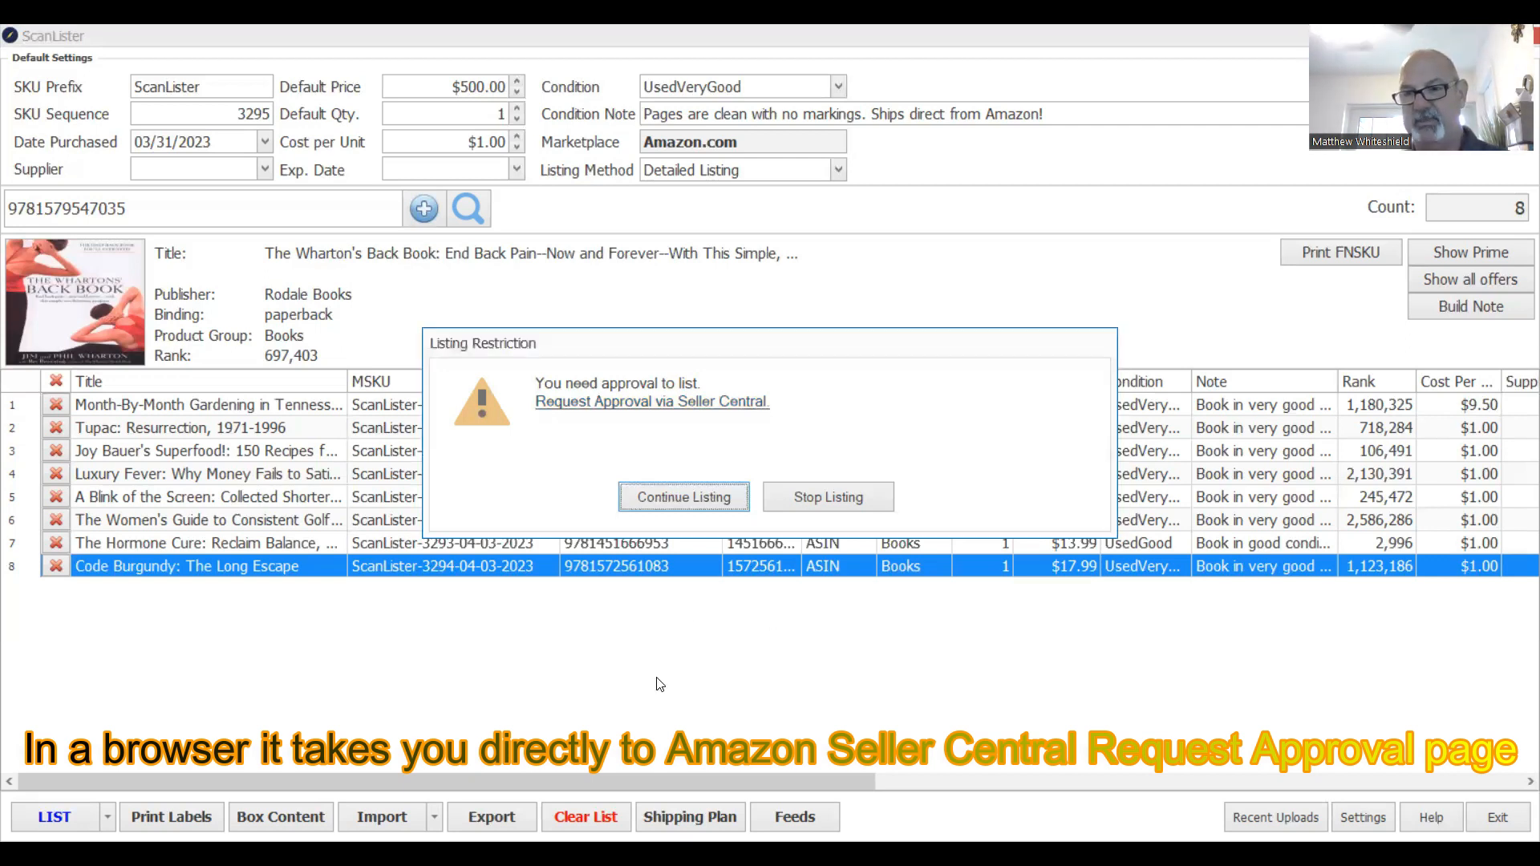
{"action": "left_click", "coordinate": [826, 454]}
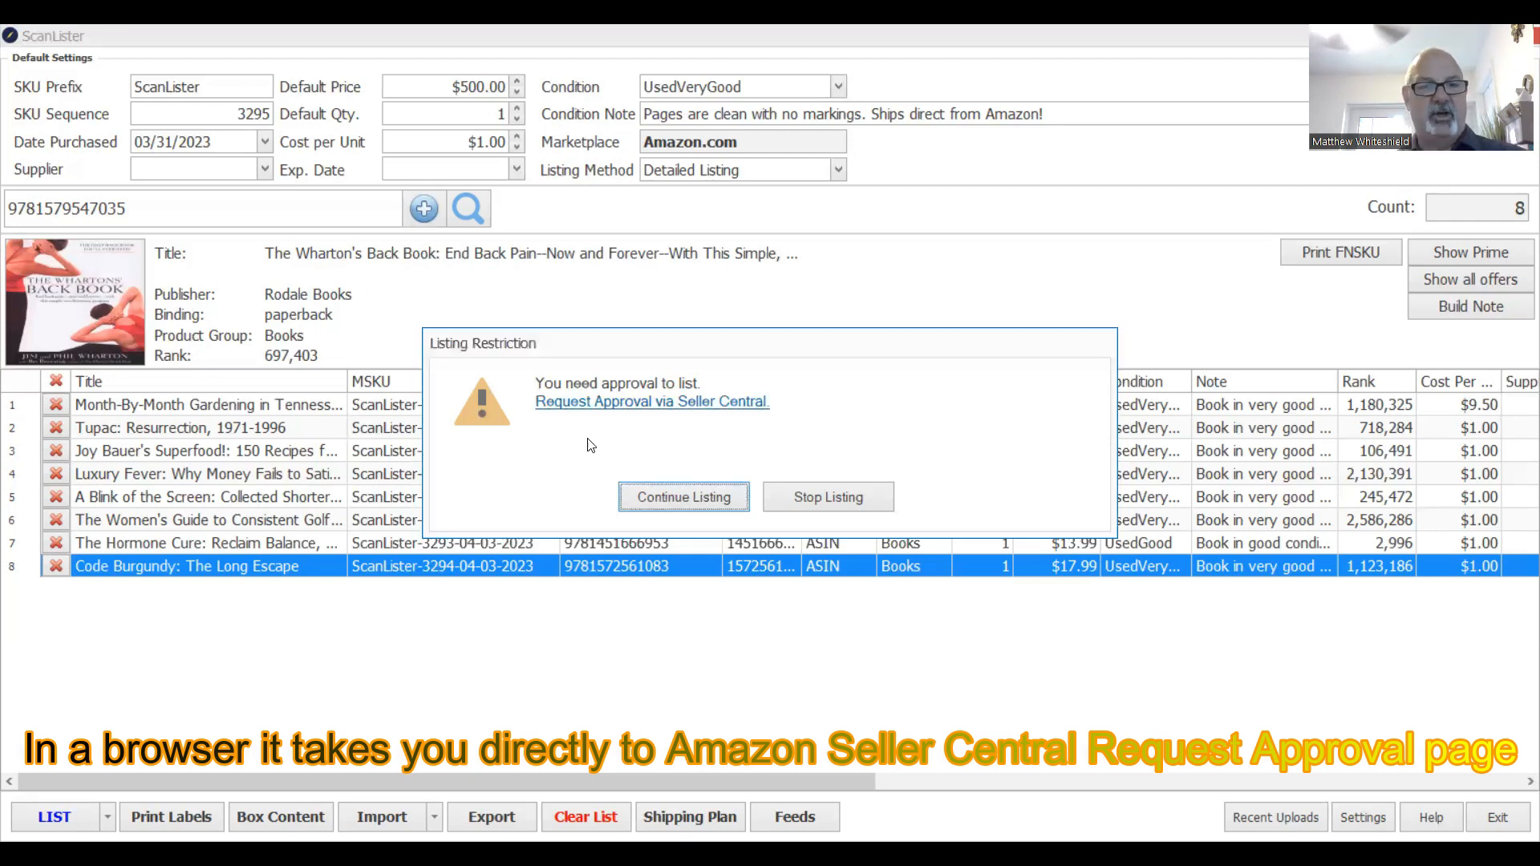
{"action": "left_click", "coordinate": [683, 498]}
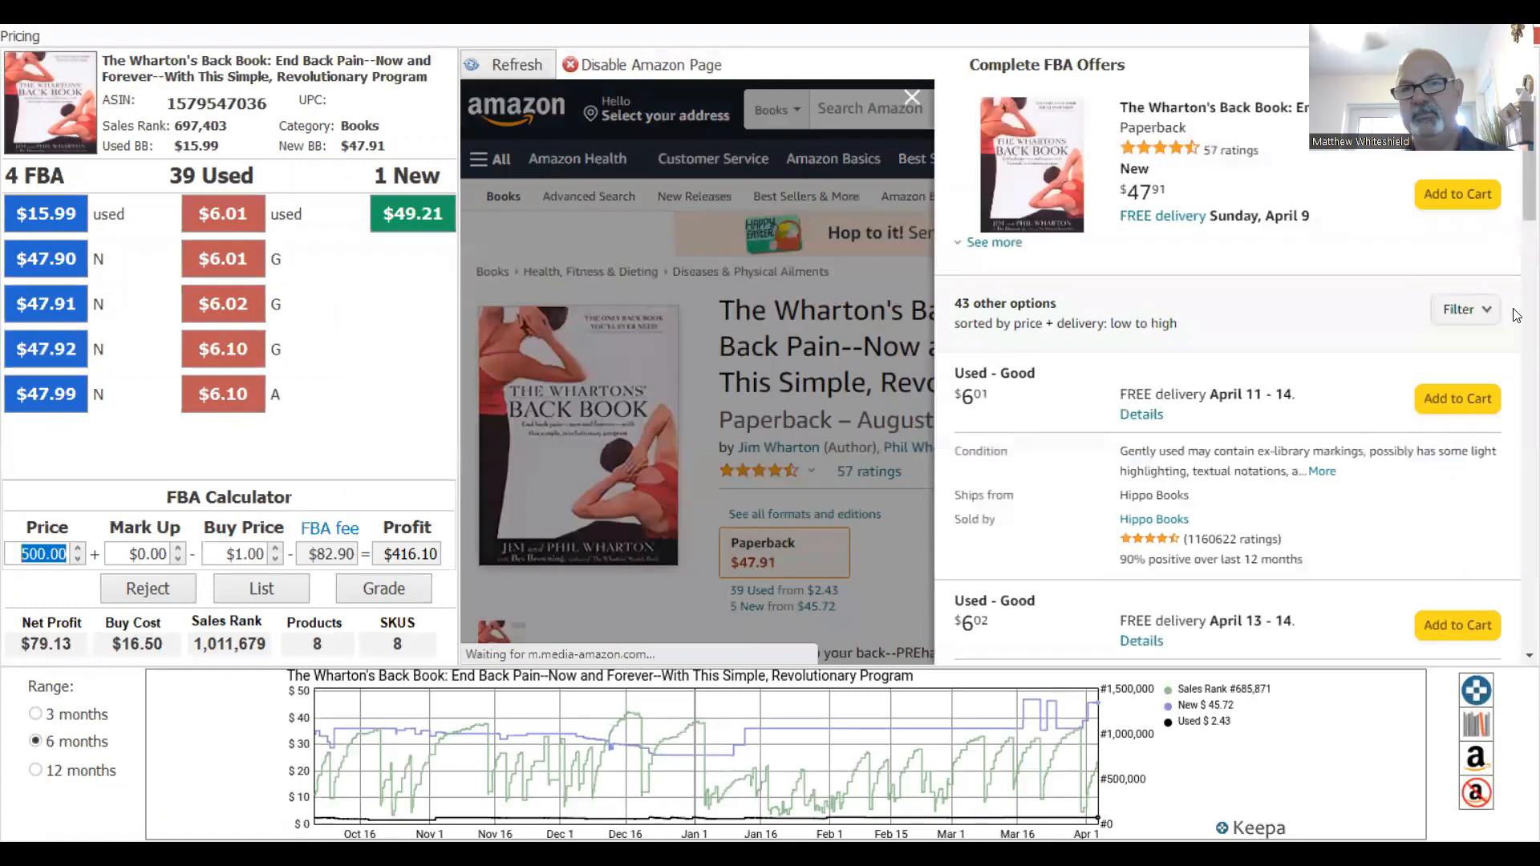
Filter competing FBA offers to Prime only and price The Wharton's Back Book at $24.99.
{"action": "left_click", "coordinate": [1483, 310]}
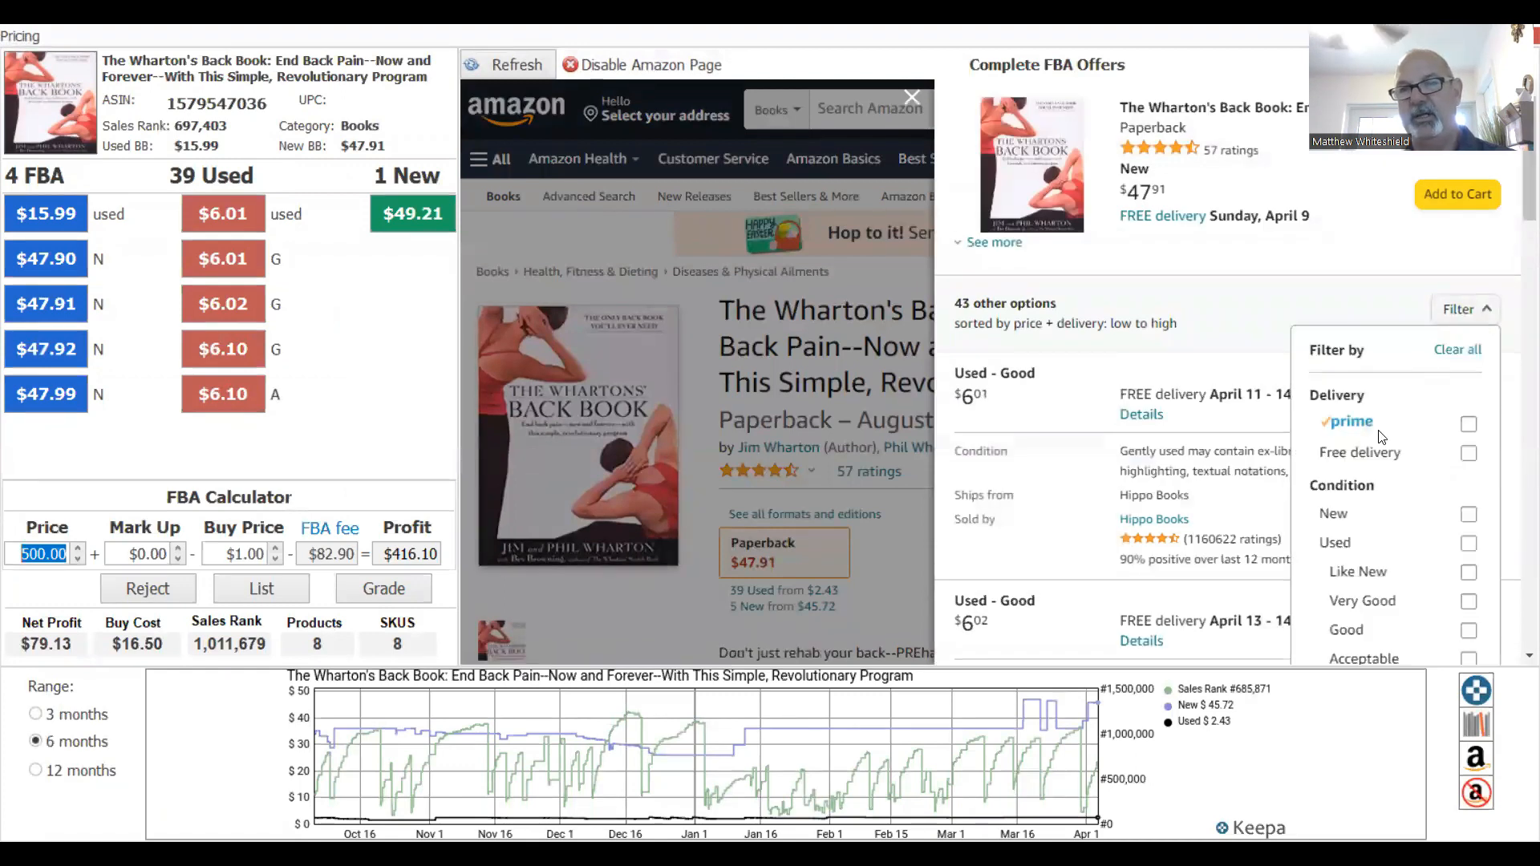
{"action": "left_click", "coordinate": [1467, 425]}
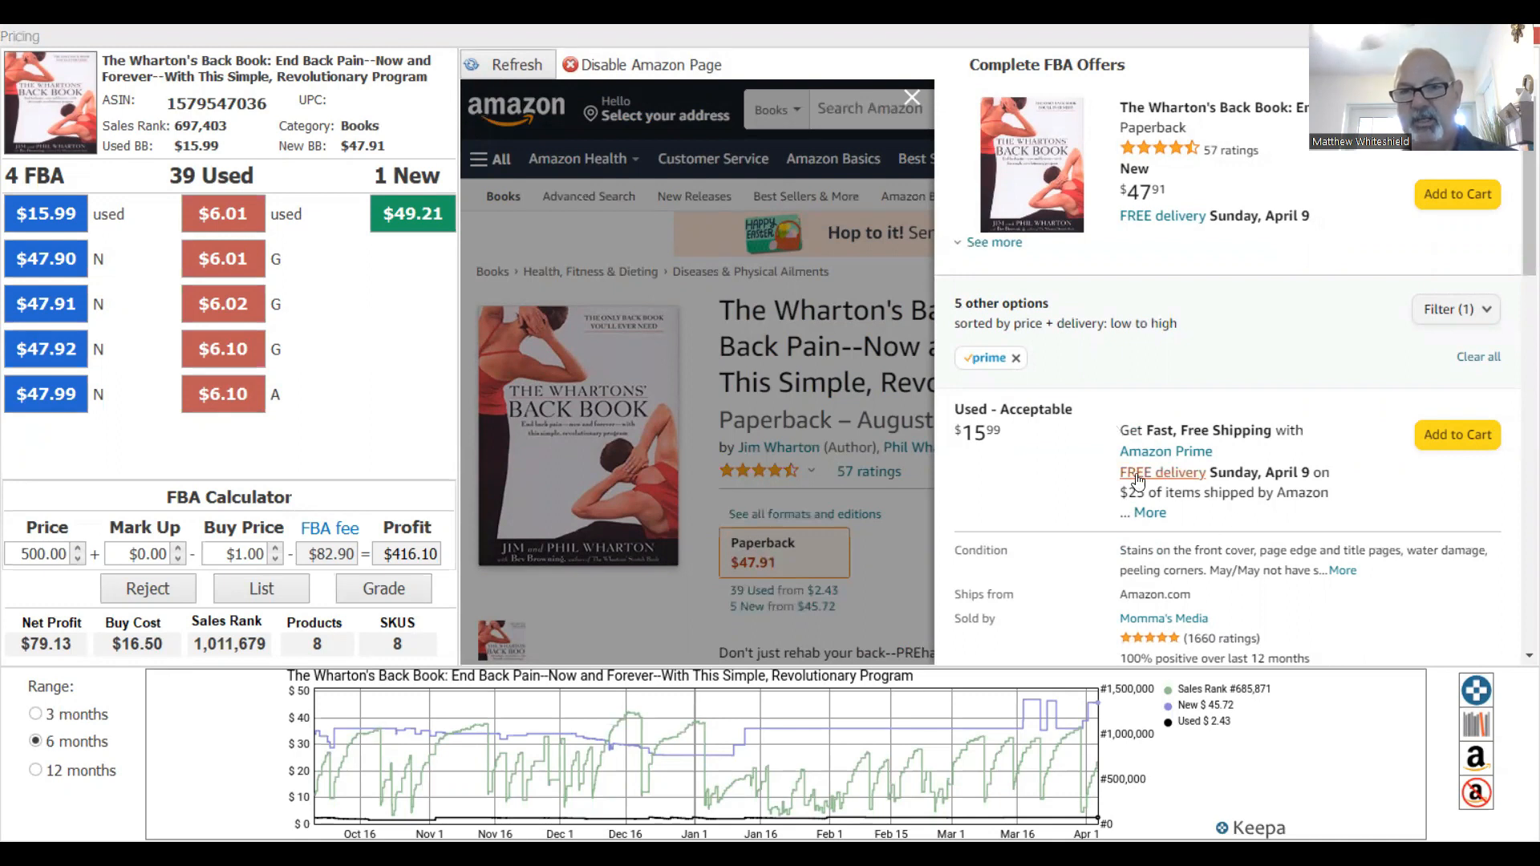
{"action": "scroll", "coordinate": [1519, 332], "scroll_direction": "down", "scroll_amount": 4}
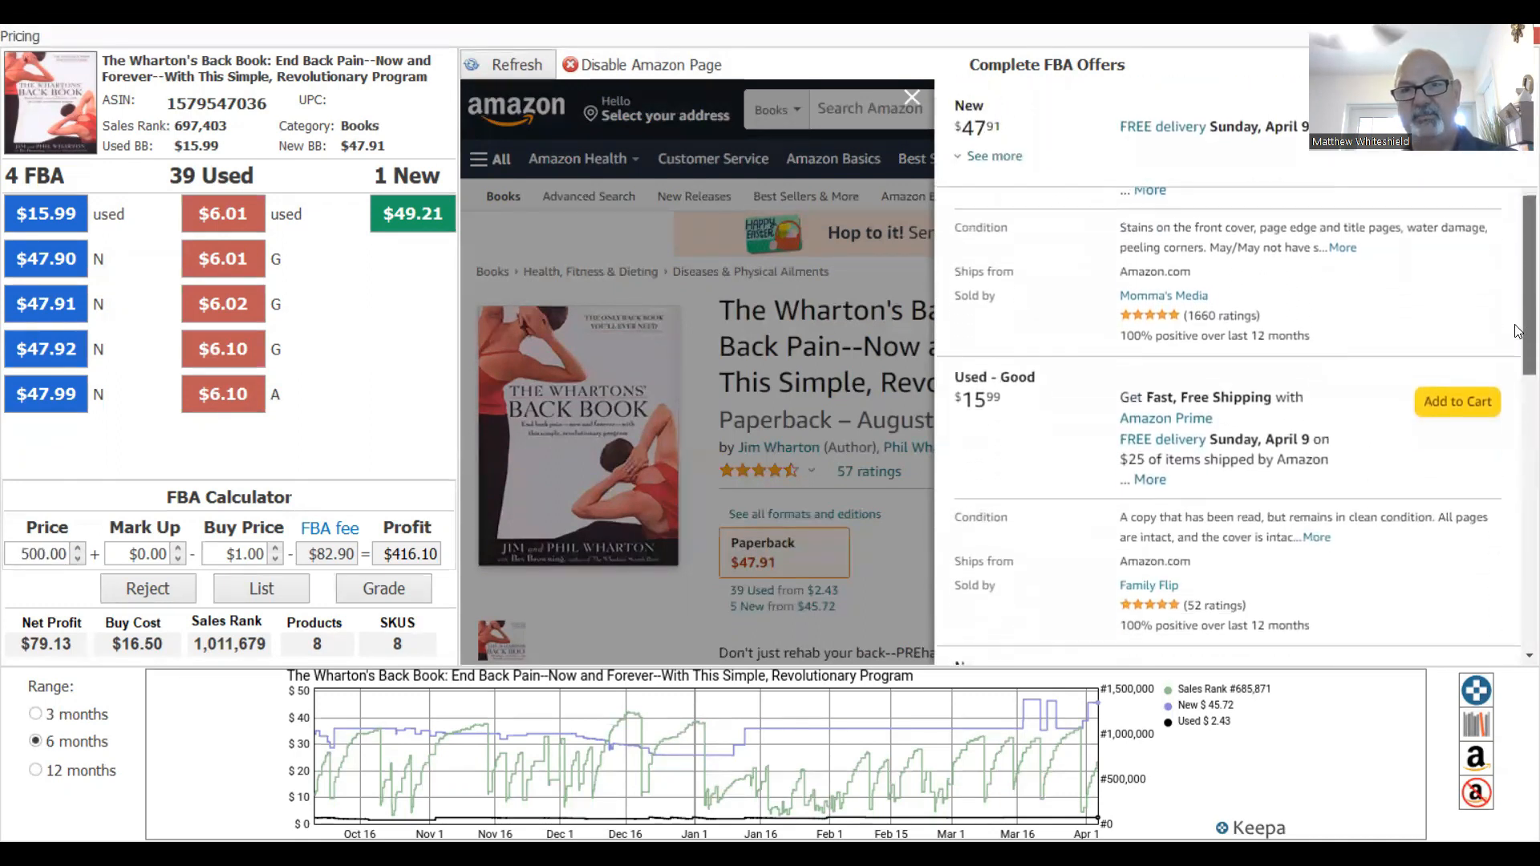
{"action": "scroll", "coordinate": [1519, 332], "scroll_direction": "down", "scroll_amount": 3}
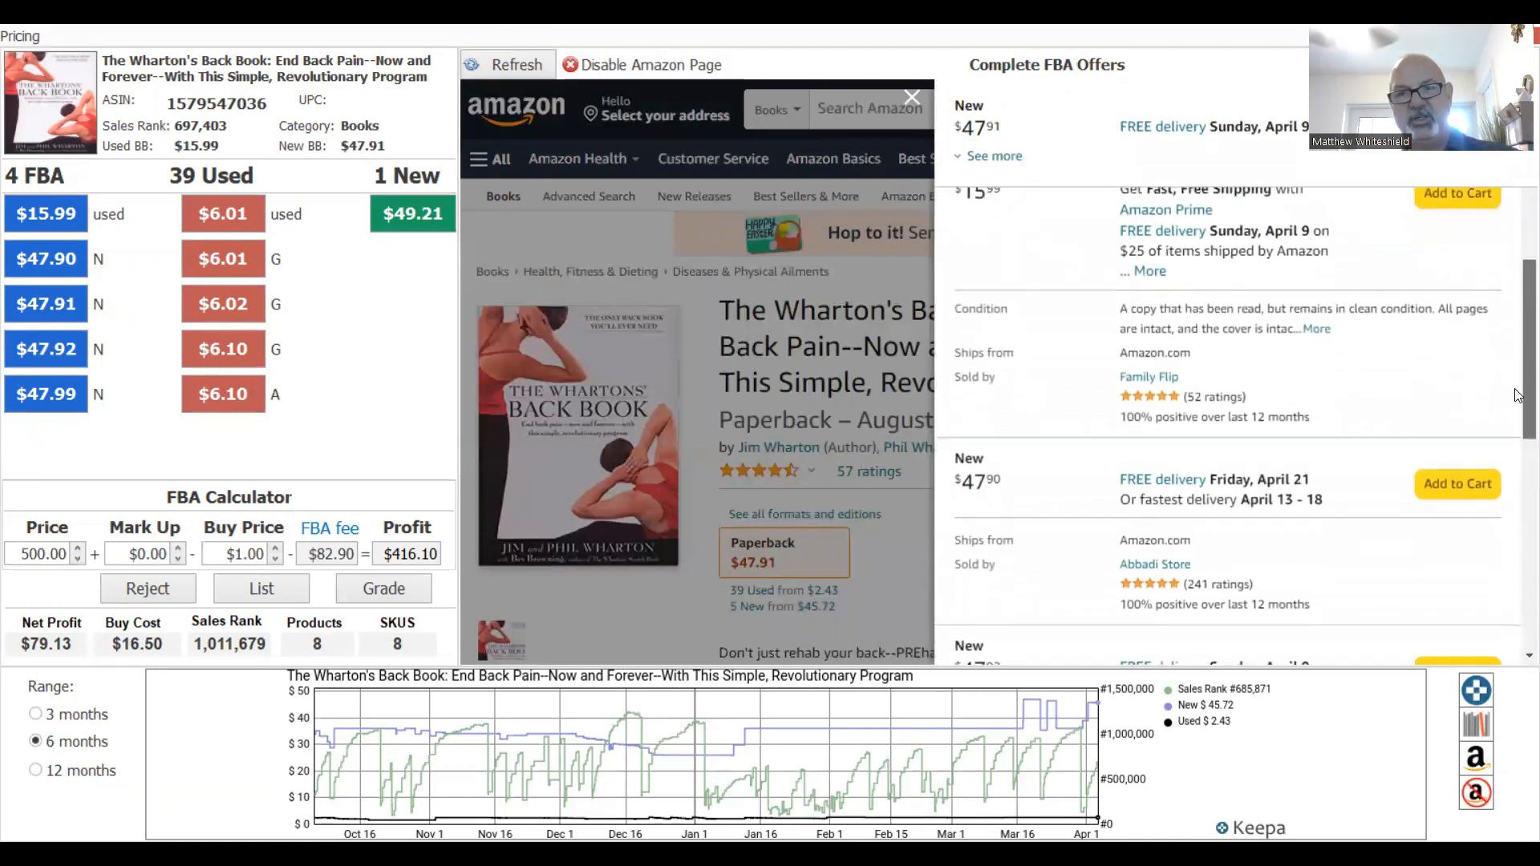
{"action": "scroll", "coordinate": [1519, 412], "scroll_direction": "down", "scroll_amount": 2}
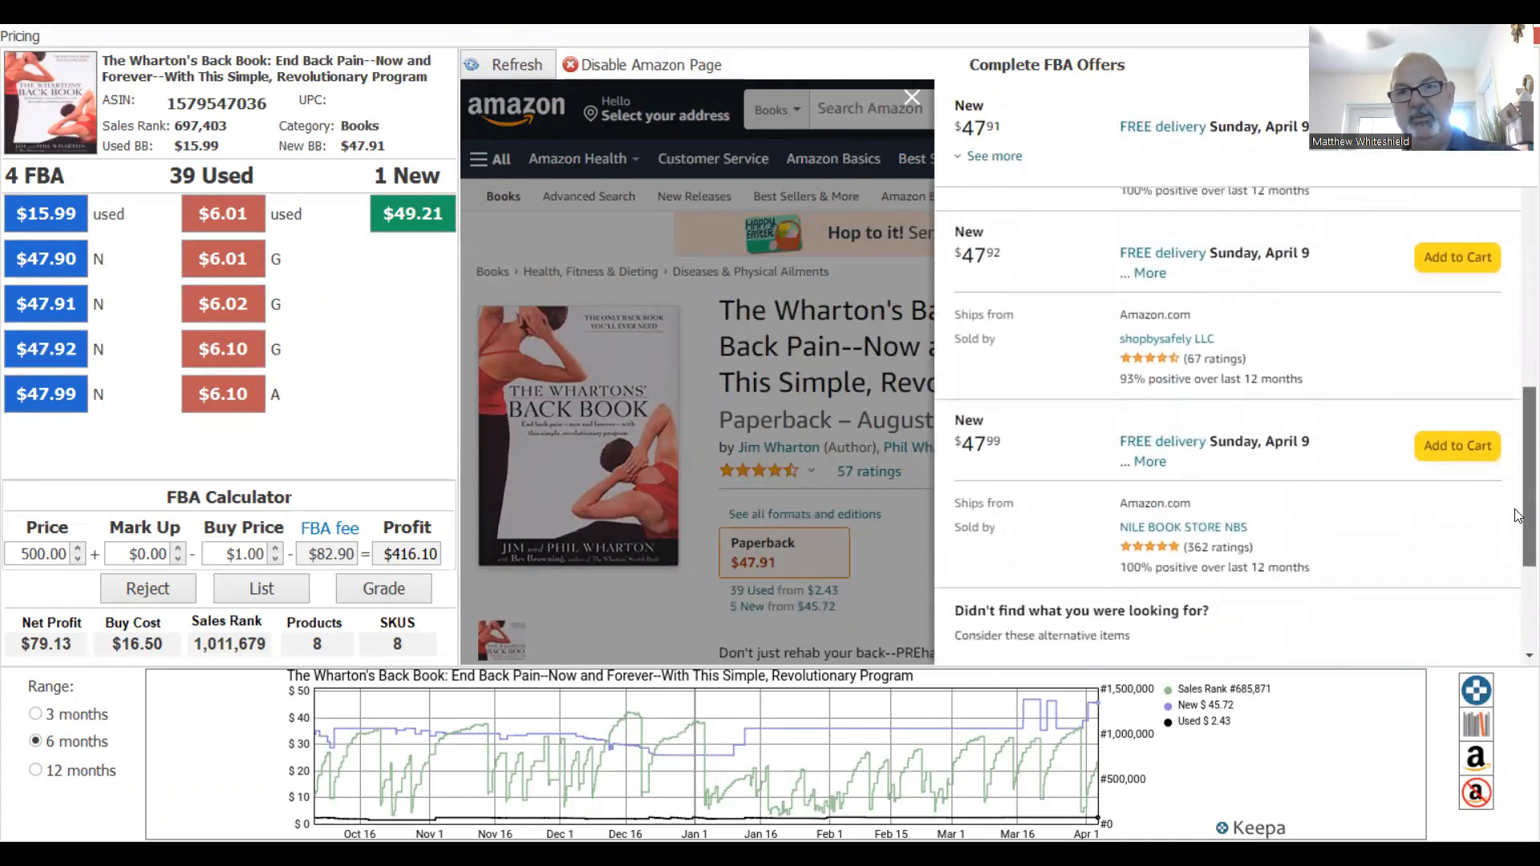
{"action": "scroll", "coordinate": [1518, 337], "scroll_direction": "up", "scroll_amount": 6}
{"action": "left_click_drag", "start_coordinate": [1519, 276], "coordinate": [1518, 296]}
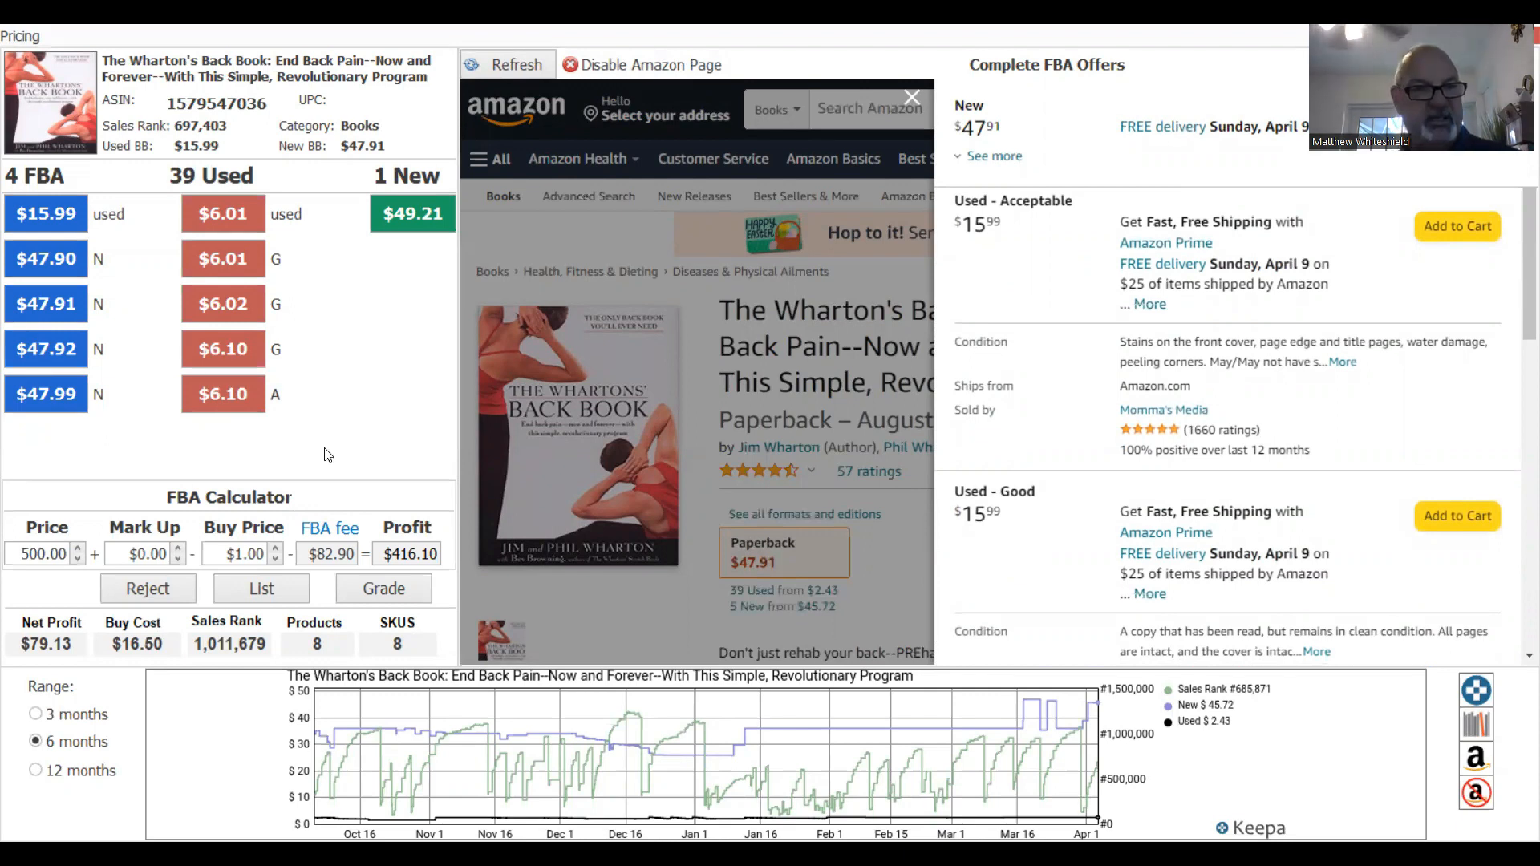
{"action": "double_click", "coordinate": [38, 552]}
{"action": "type", "text": "24.99"}
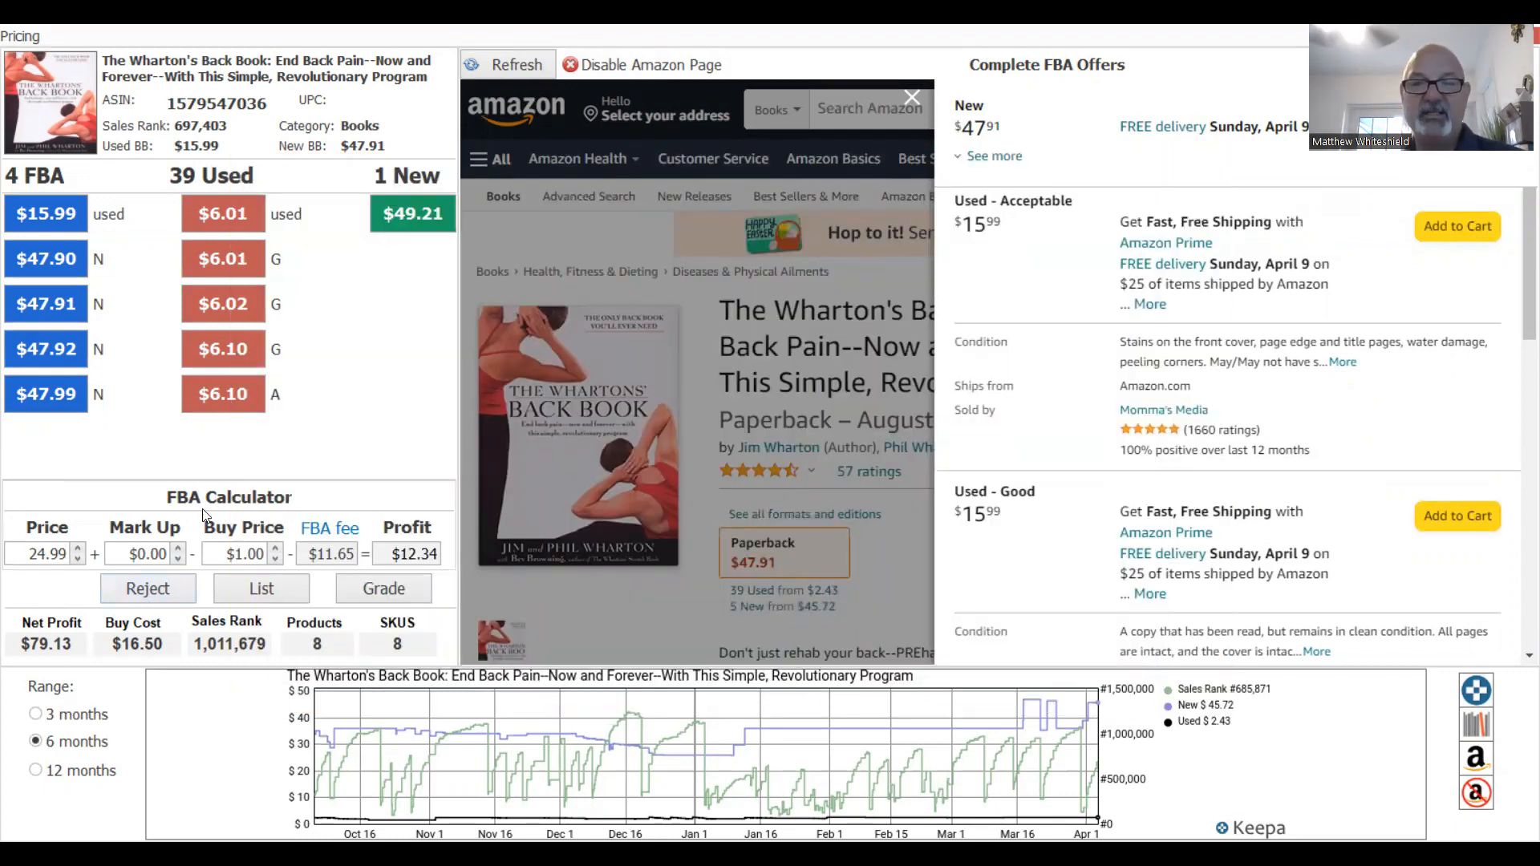
Grade UsedVeryGood with notes on clean pages, tight binding, cover wear and a thank-you message.
{"action": "left_click", "coordinate": [383, 597]}
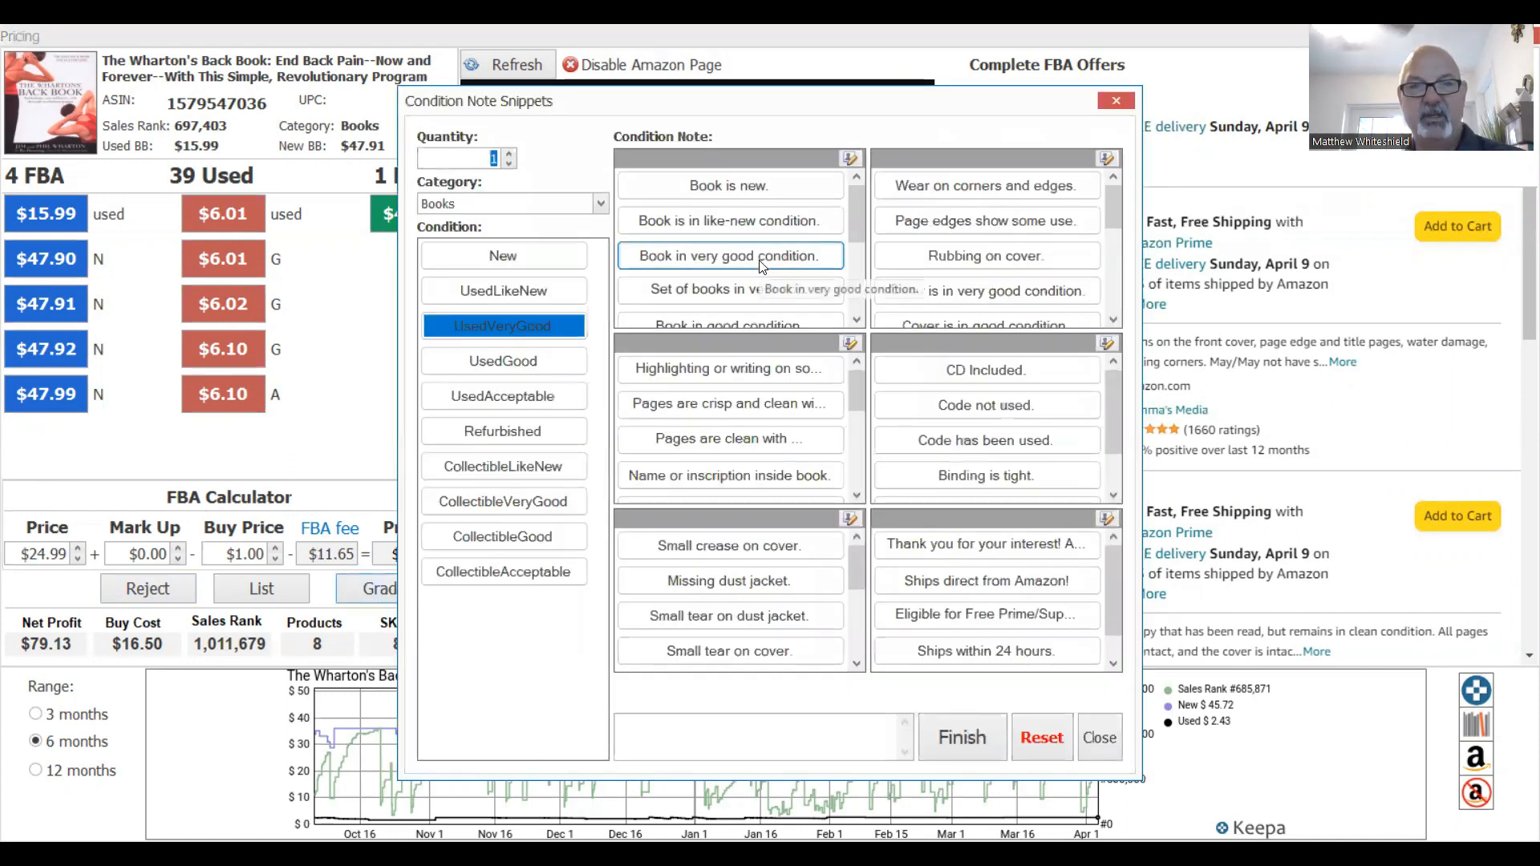
{"action": "left_click", "coordinate": [735, 259]}
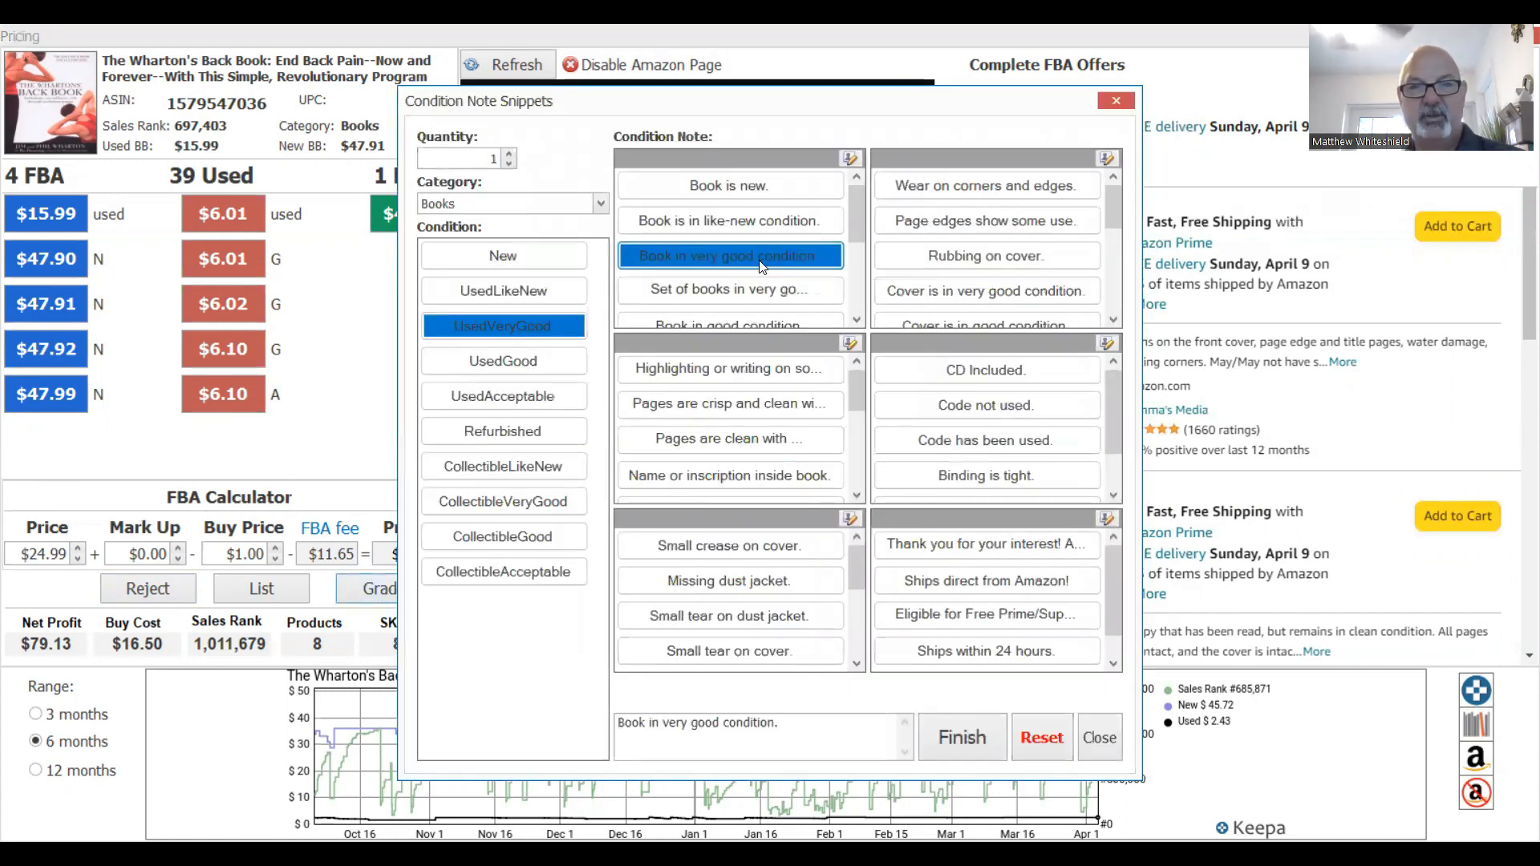
{"action": "left_click", "coordinate": [696, 406]}
{"action": "left_click", "coordinate": [948, 480]}
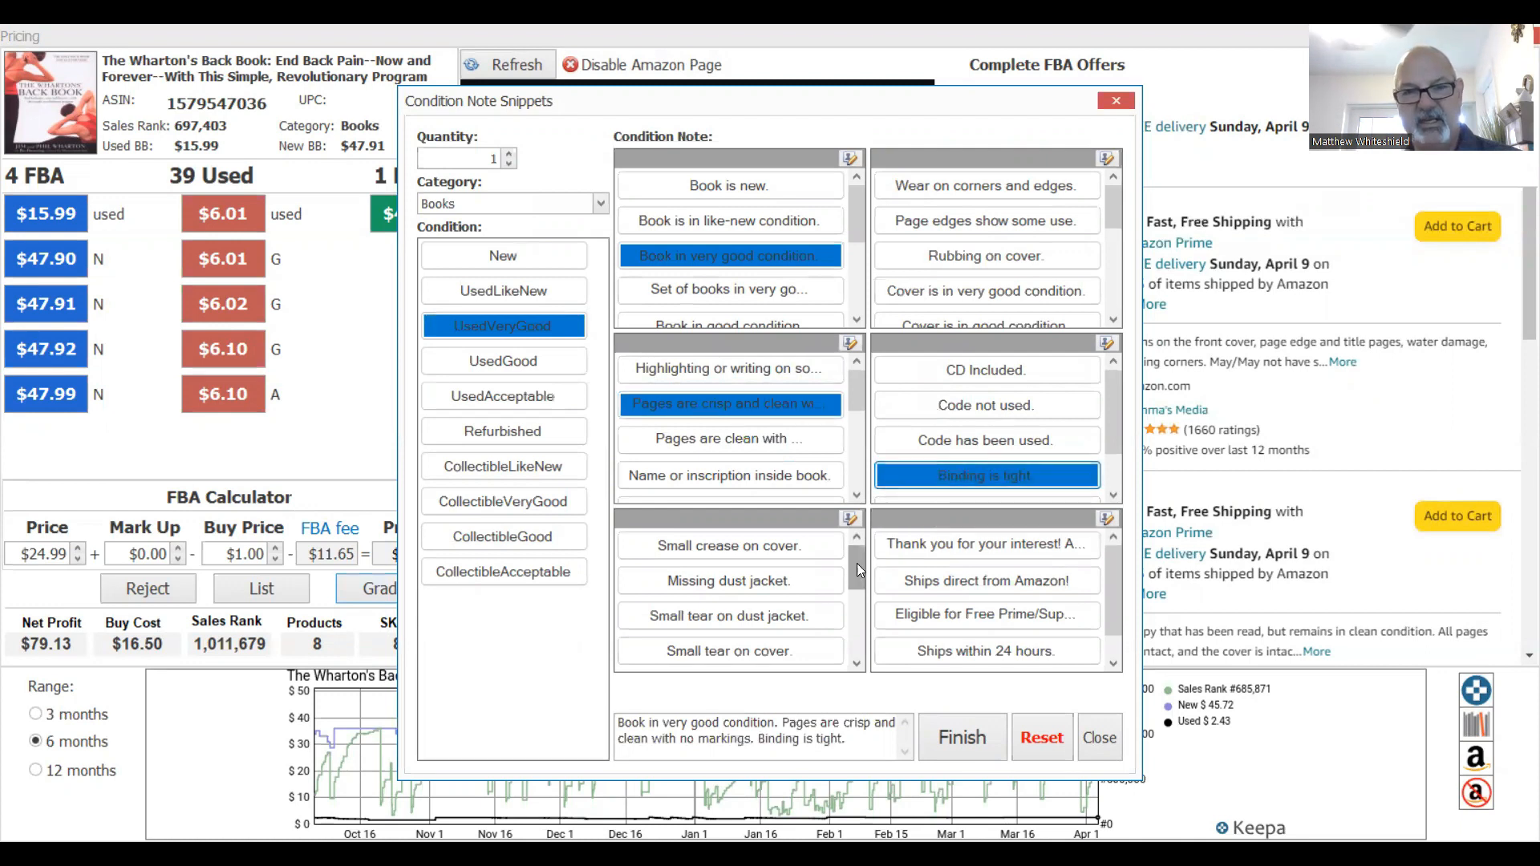
{"action": "left_click_drag", "start_coordinate": [855, 565], "coordinate": [850, 664]}
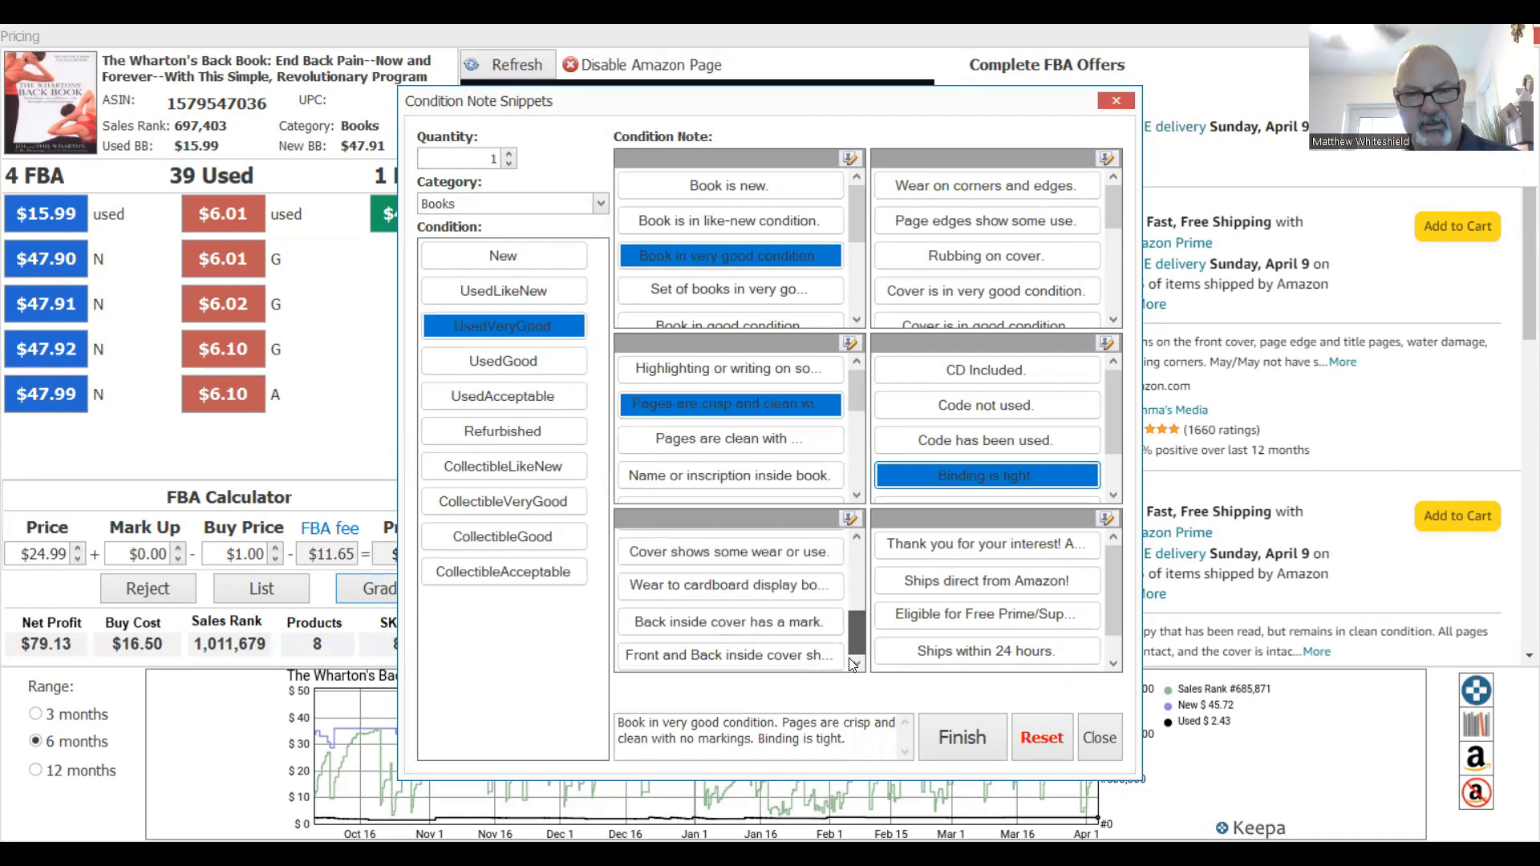
{"action": "left_click", "coordinate": [755, 556]}
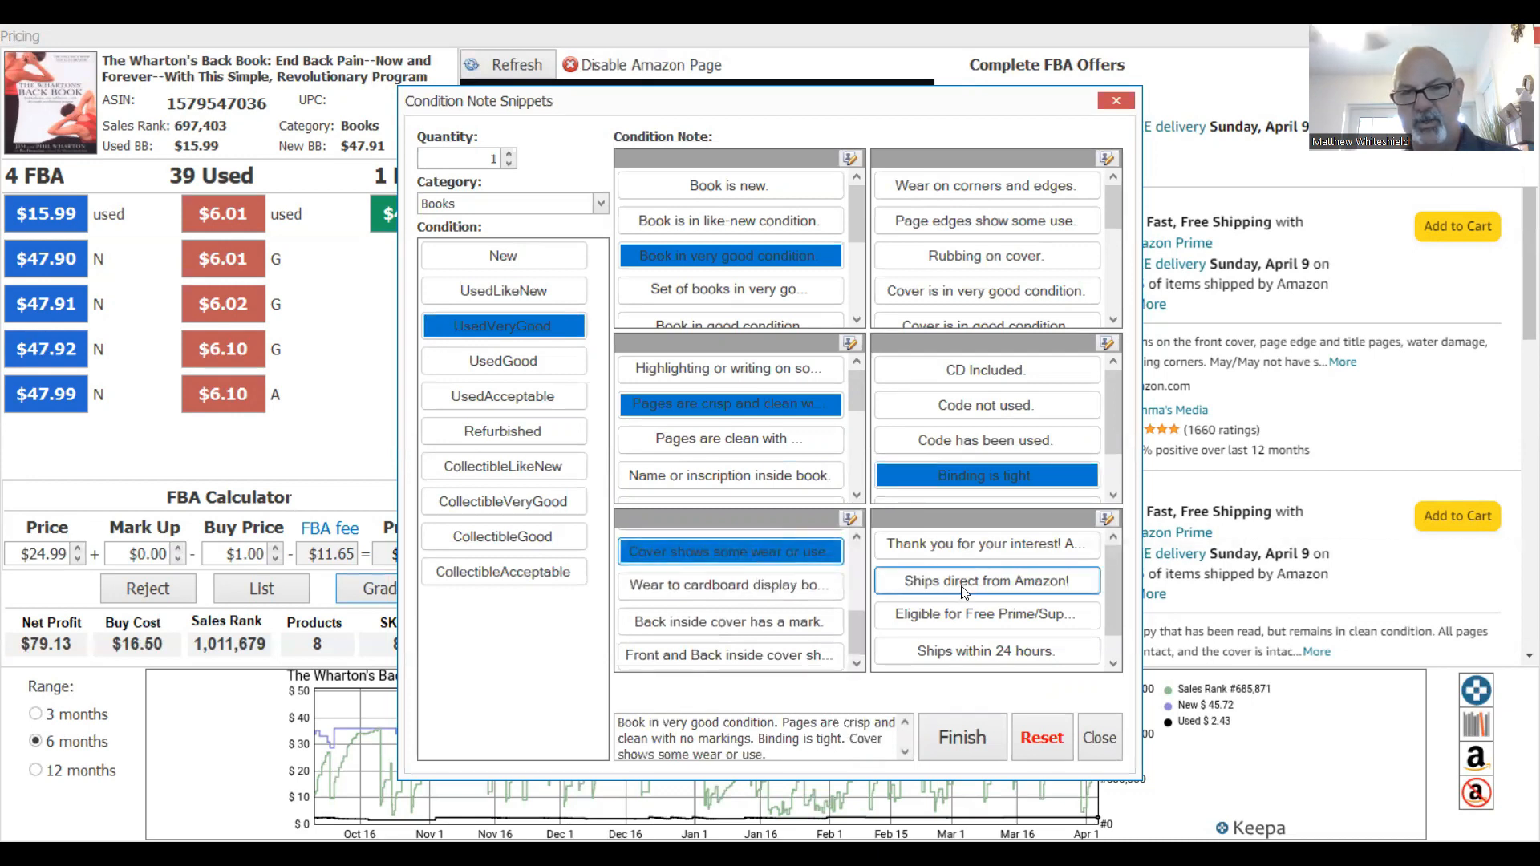
{"action": "left_click", "coordinate": [978, 549]}
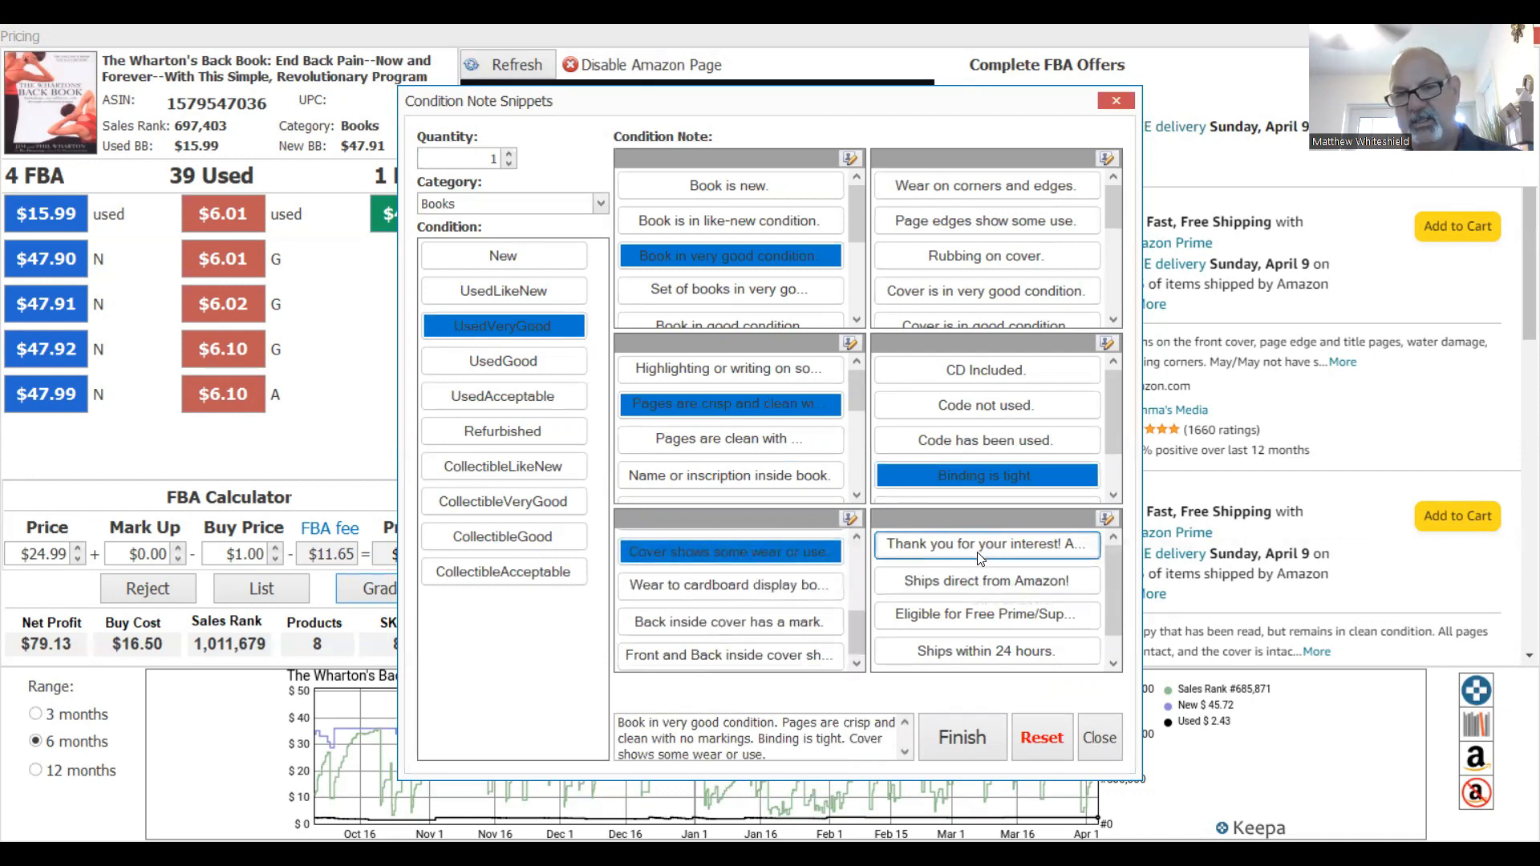
Finish the condition note and review the 34-row list ending with Racial Matters at $19.99.
{"action": "left_click", "coordinate": [977, 737]}
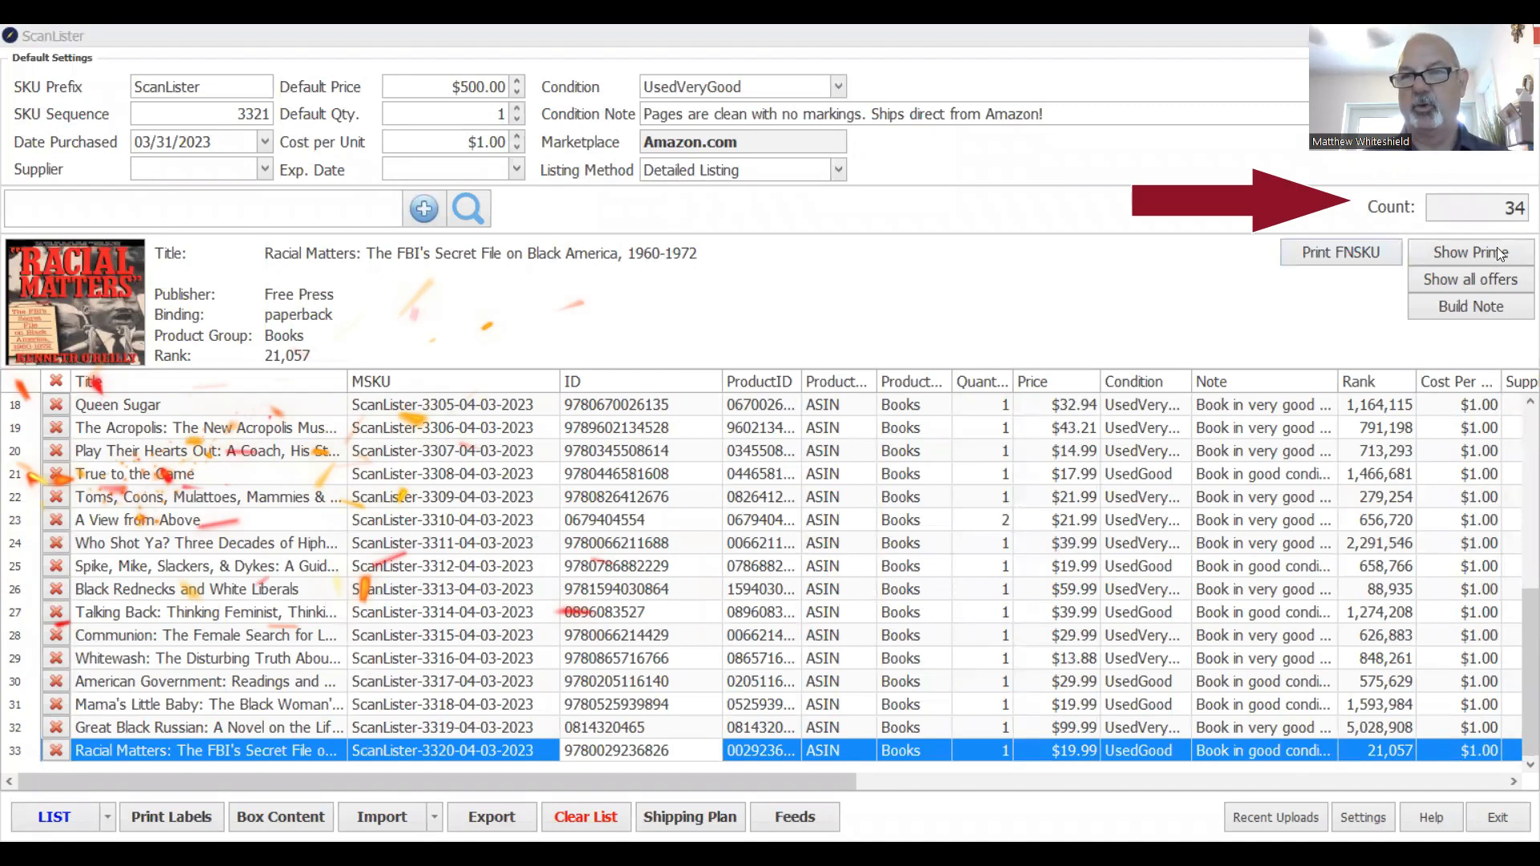
{"action": "scroll", "coordinate": [1517, 503], "scroll_direction": "up", "scroll_amount": 5}
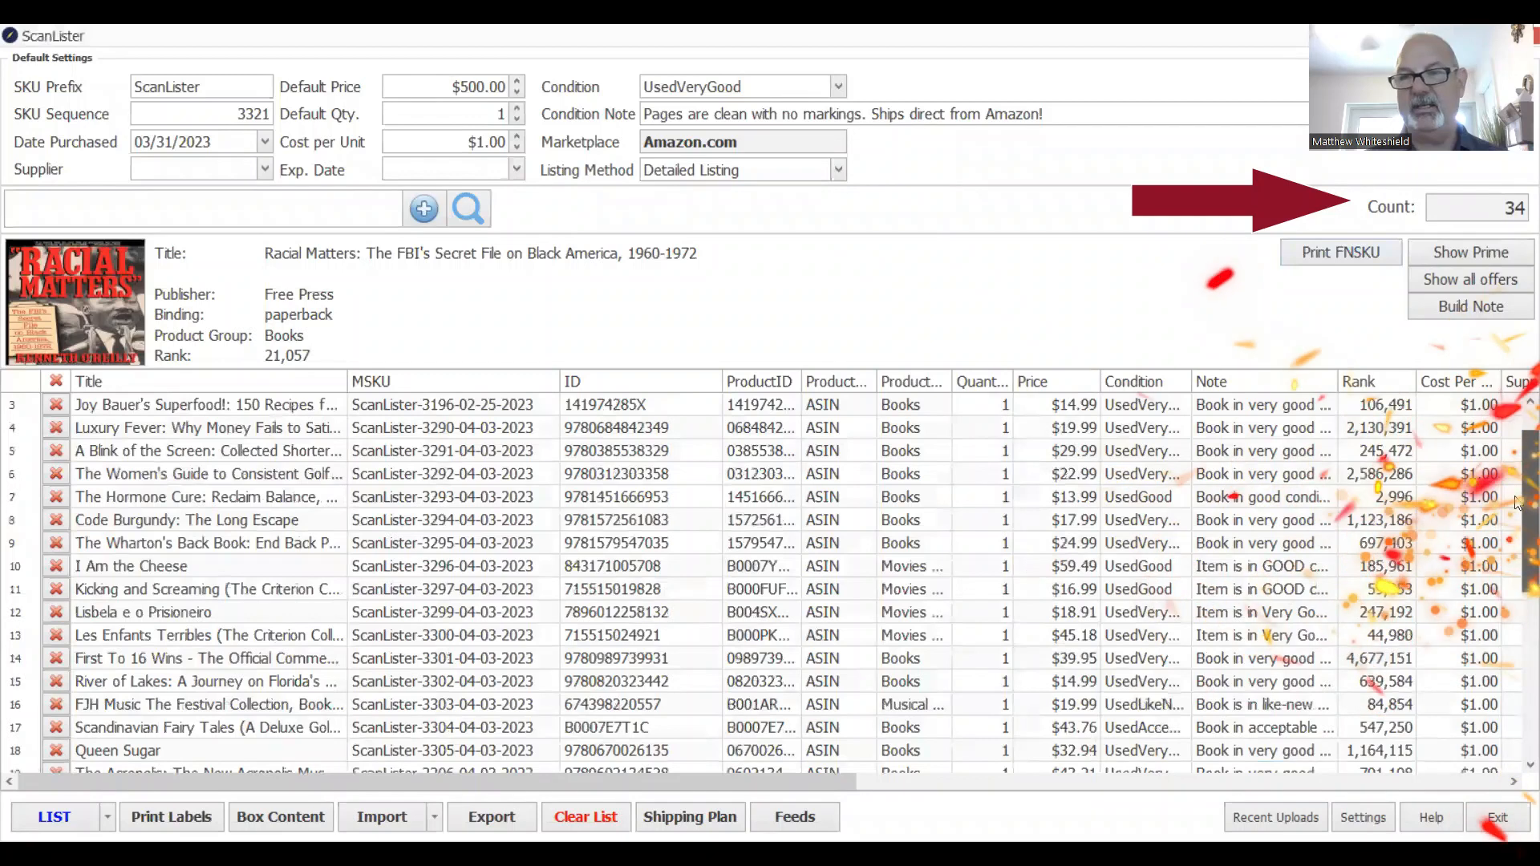
{"action": "scroll", "coordinate": [1517, 503], "scroll_direction": "up", "scroll_amount": 1}
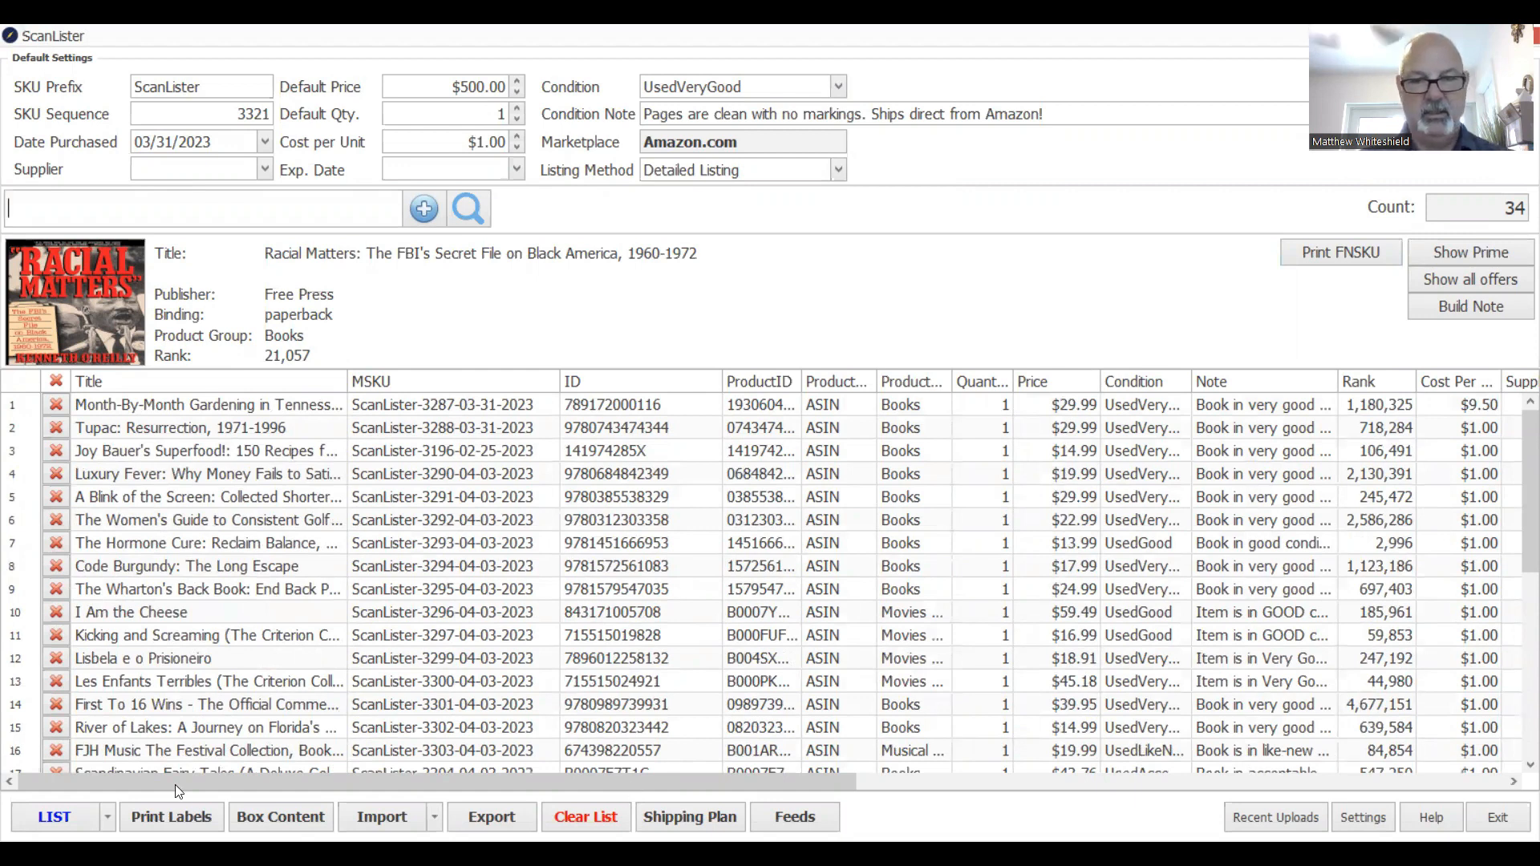
{"action": "left_click_drag", "start_coordinate": [174, 784], "coordinate": [693, 802]}
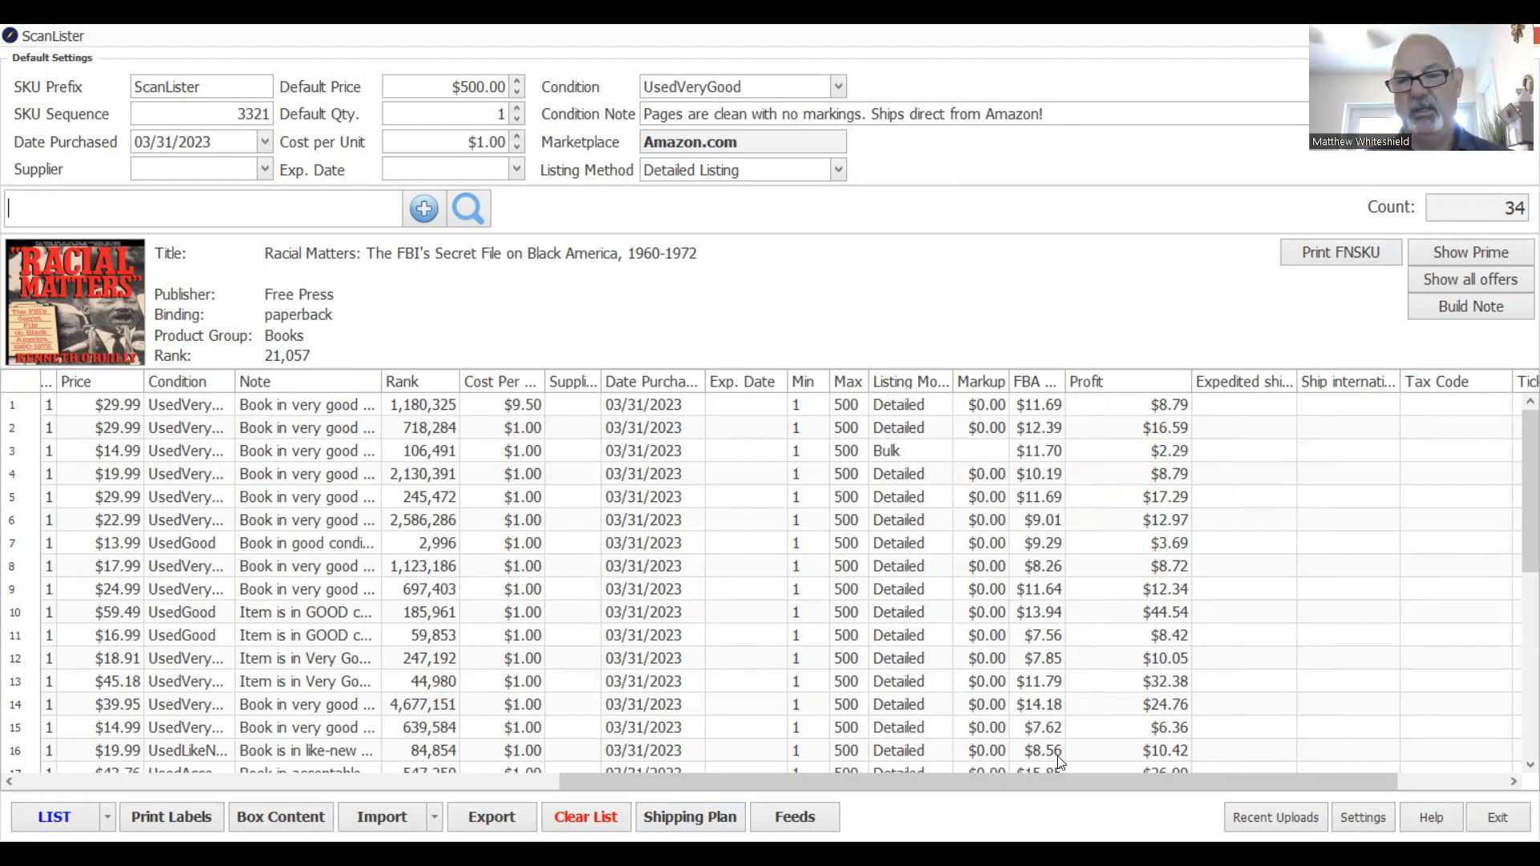
{"action": "left_click_drag", "start_coordinate": [1059, 777], "coordinate": [1107, 776]}
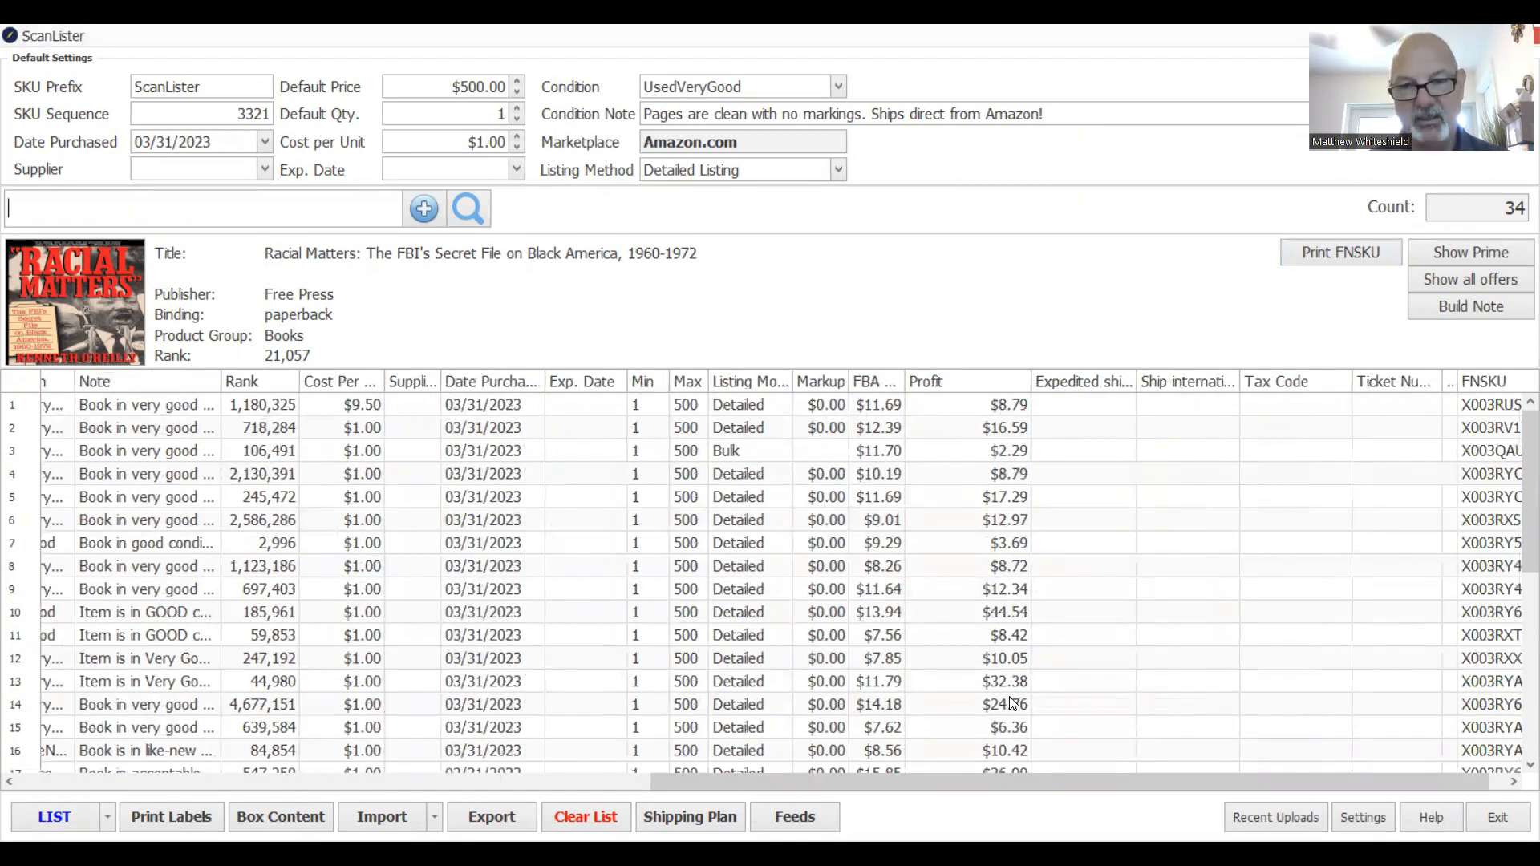
{"action": "left_click_drag", "start_coordinate": [1519, 547], "coordinate": [1518, 731]}
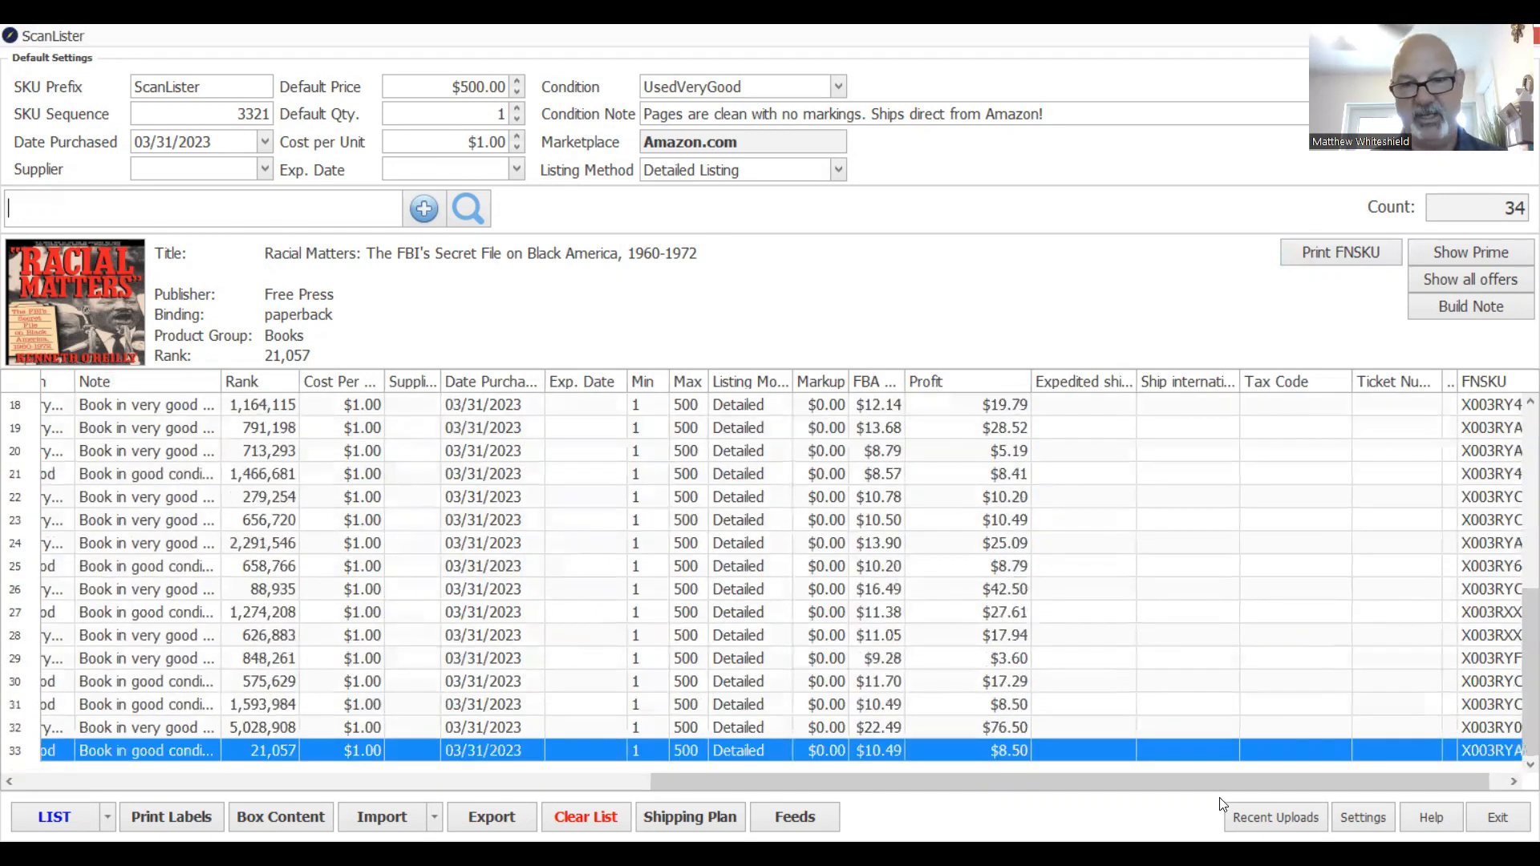
{"action": "left_click_drag", "start_coordinate": [1213, 775], "coordinate": [586, 767]}
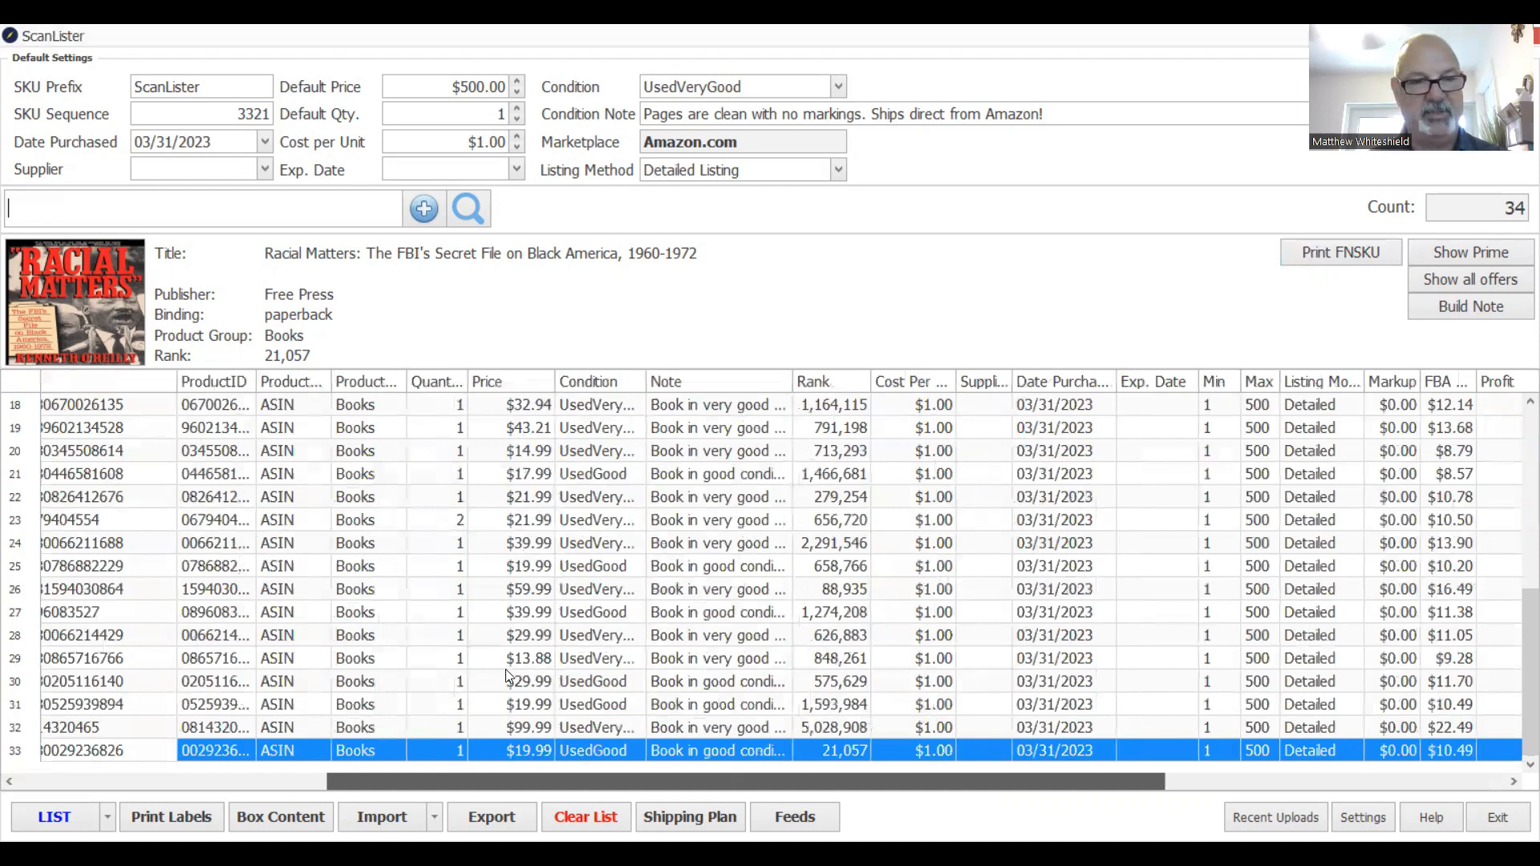
{"action": "left_click_drag", "start_coordinate": [473, 769], "coordinate": [162, 771]}
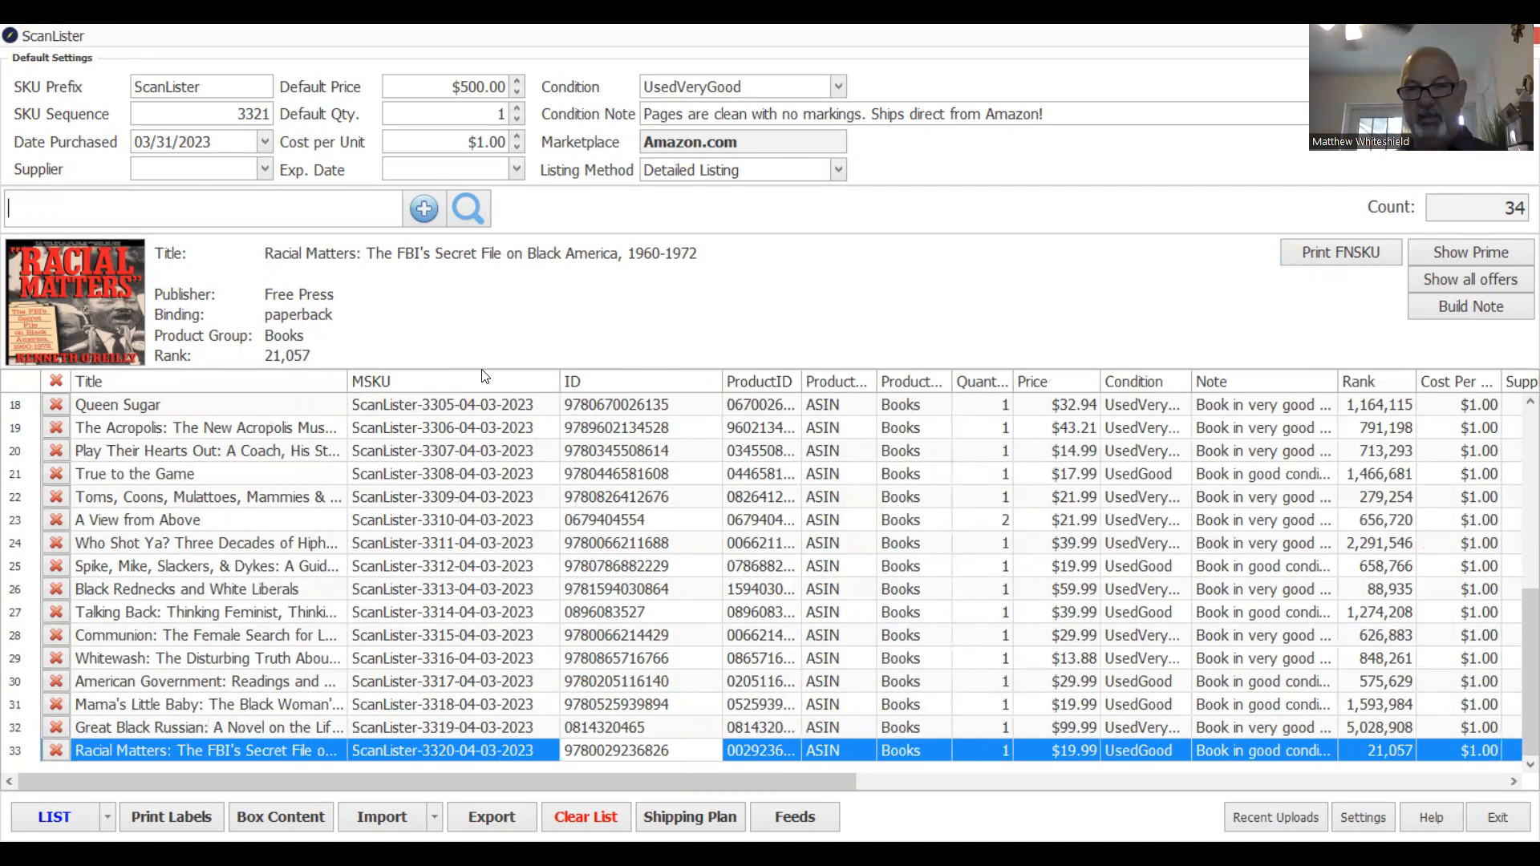
{"action": "type", "text": "9780802150844"}
{"action": "key", "text": "Return"}
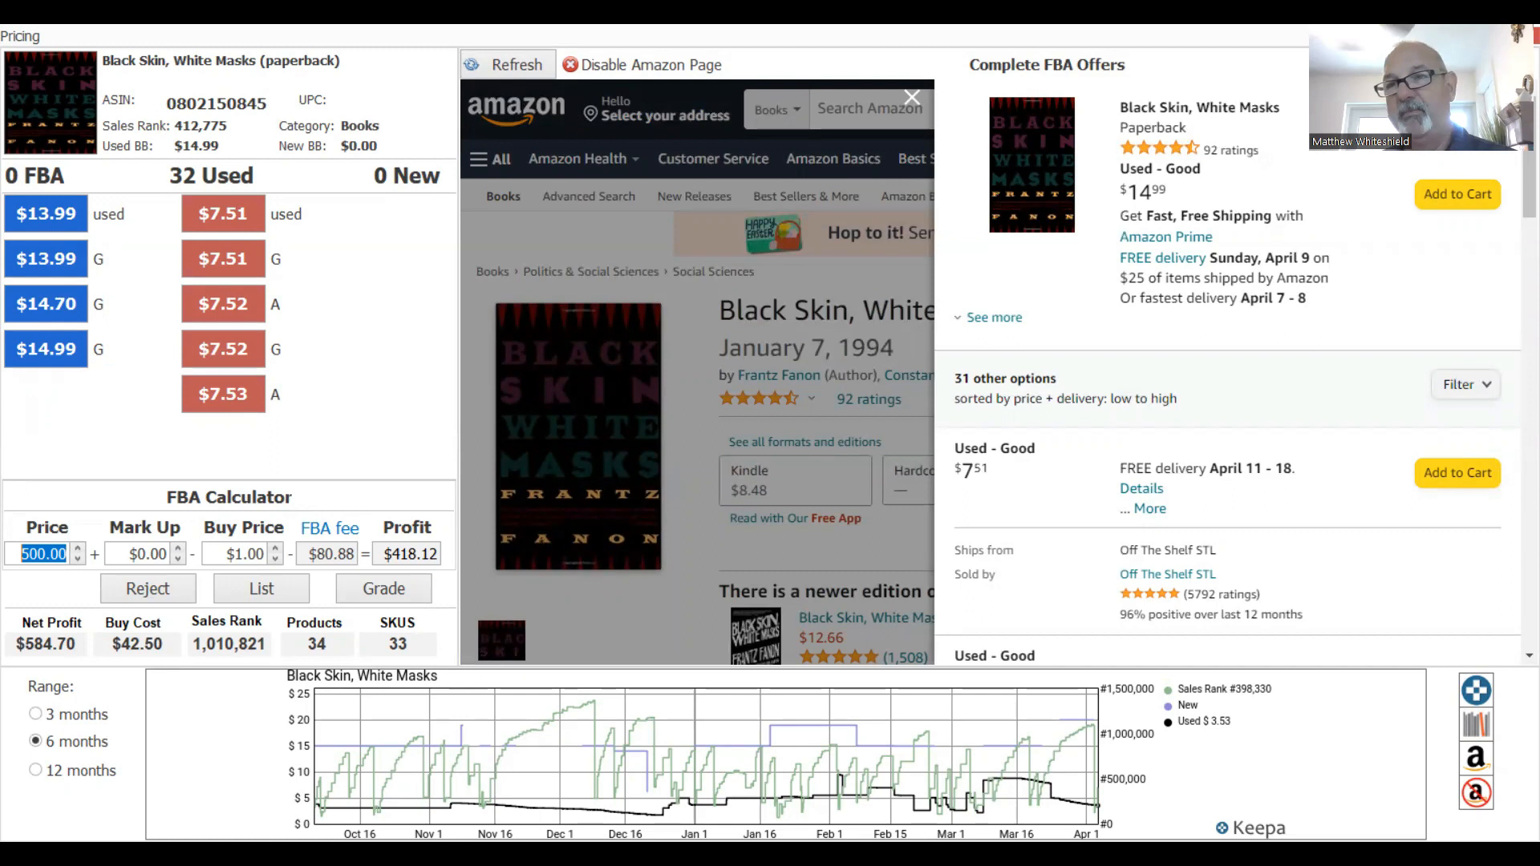
{"action": "left_click", "coordinate": [1525, 36]}
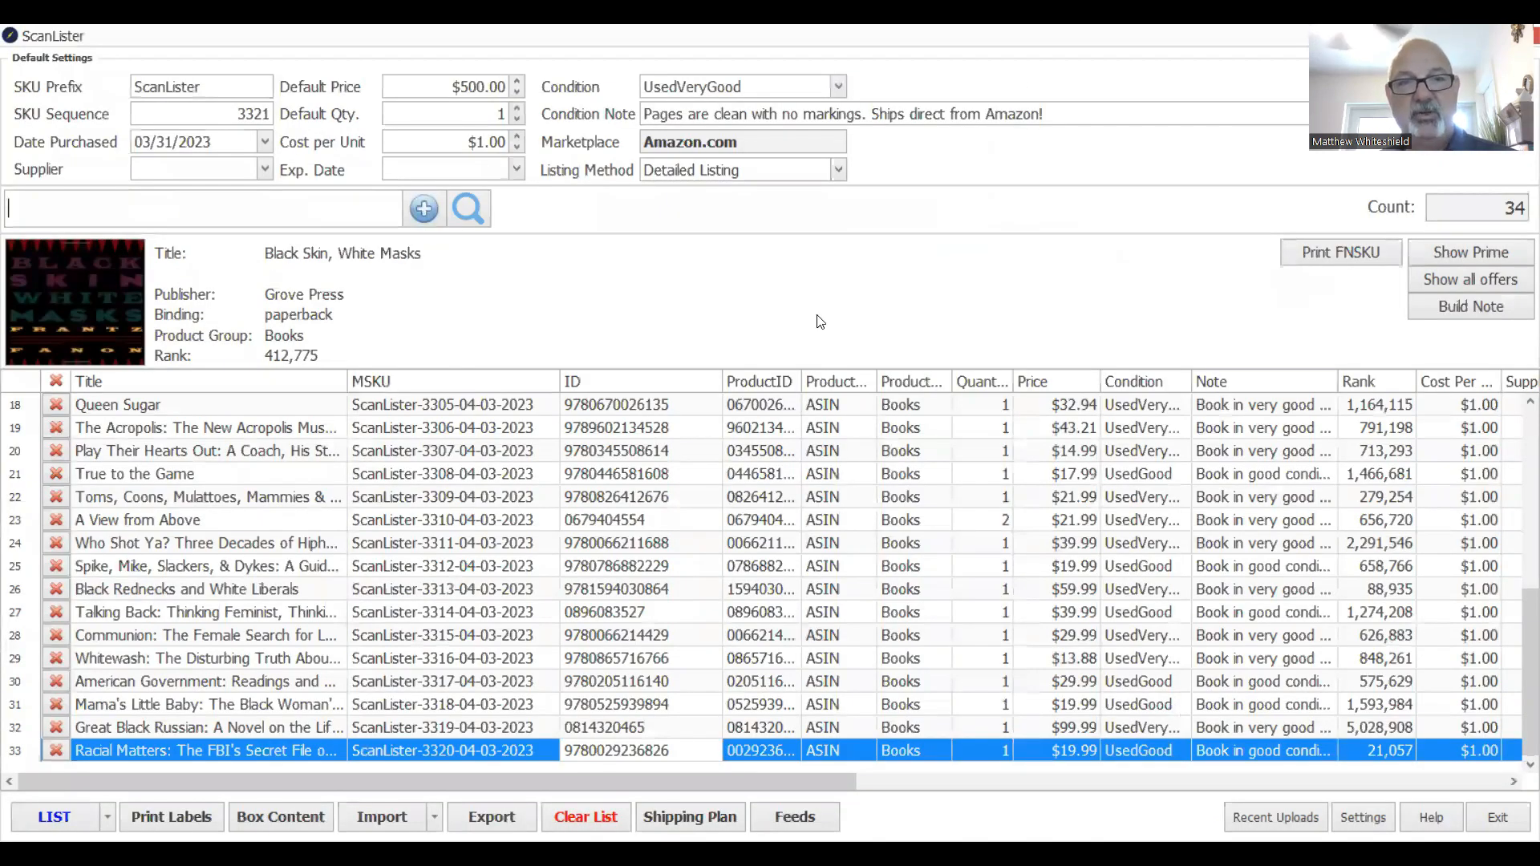
{"action": "left_click", "coordinate": [54, 816]}
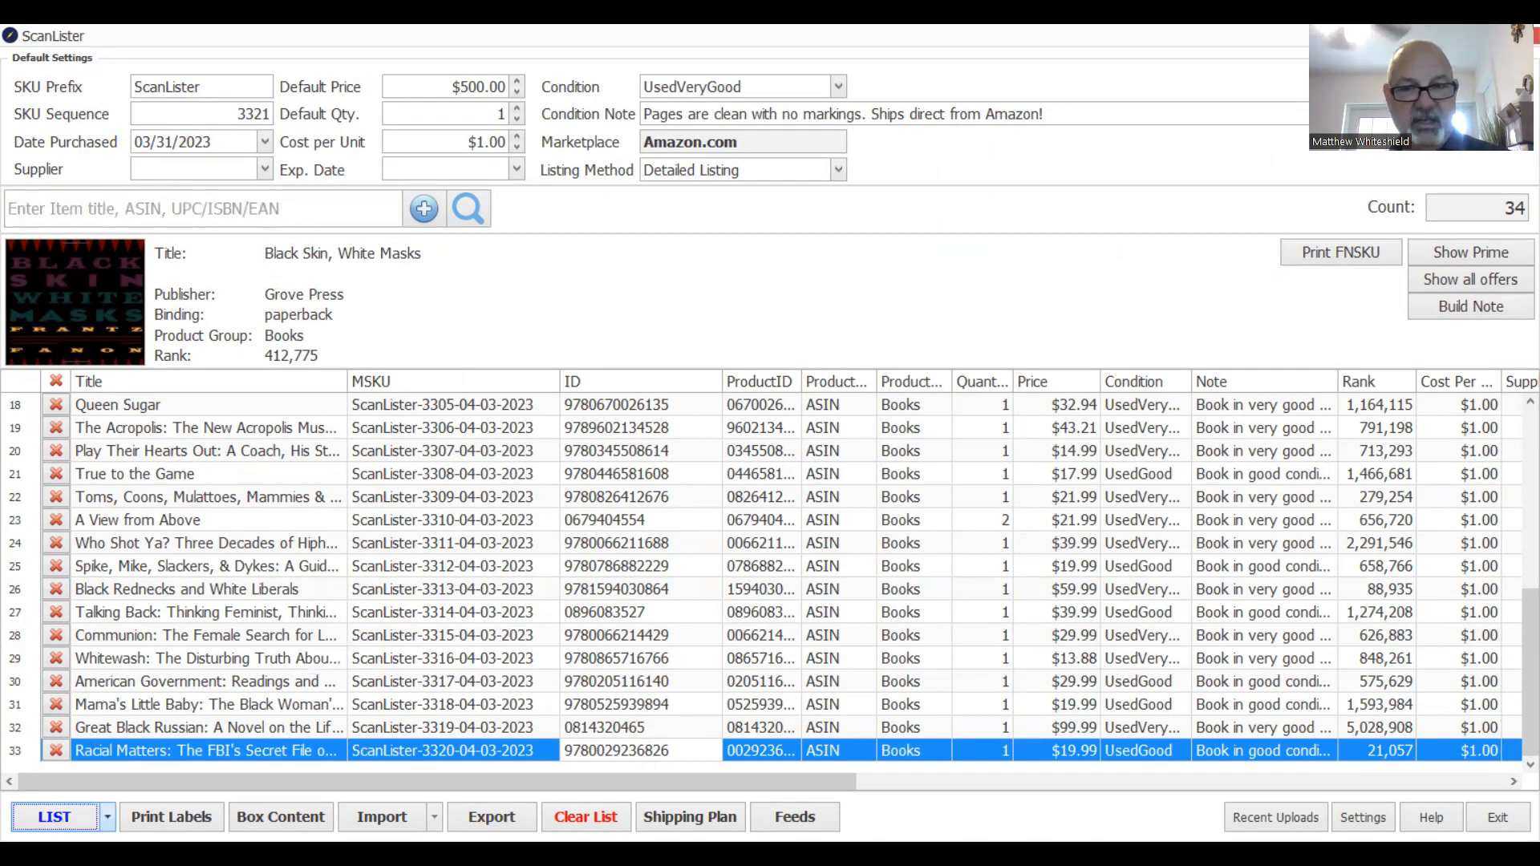
Open the LIST dropdown to preview the FBA shipment for the 34 listings.
{"action": "left_click", "coordinate": [108, 818]}
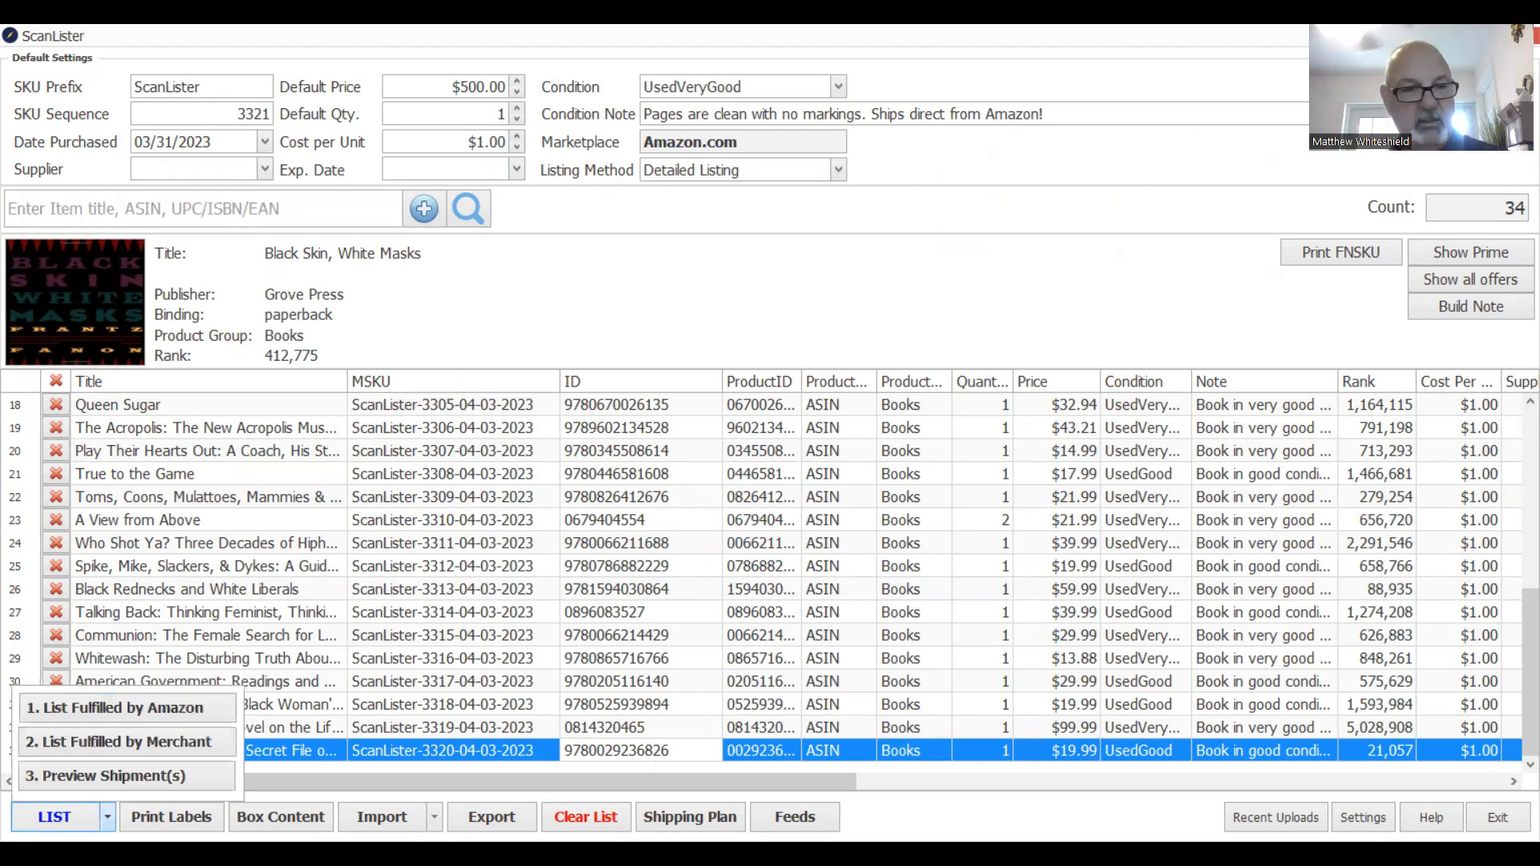
{"action": "left_click", "coordinate": [494, 786]}
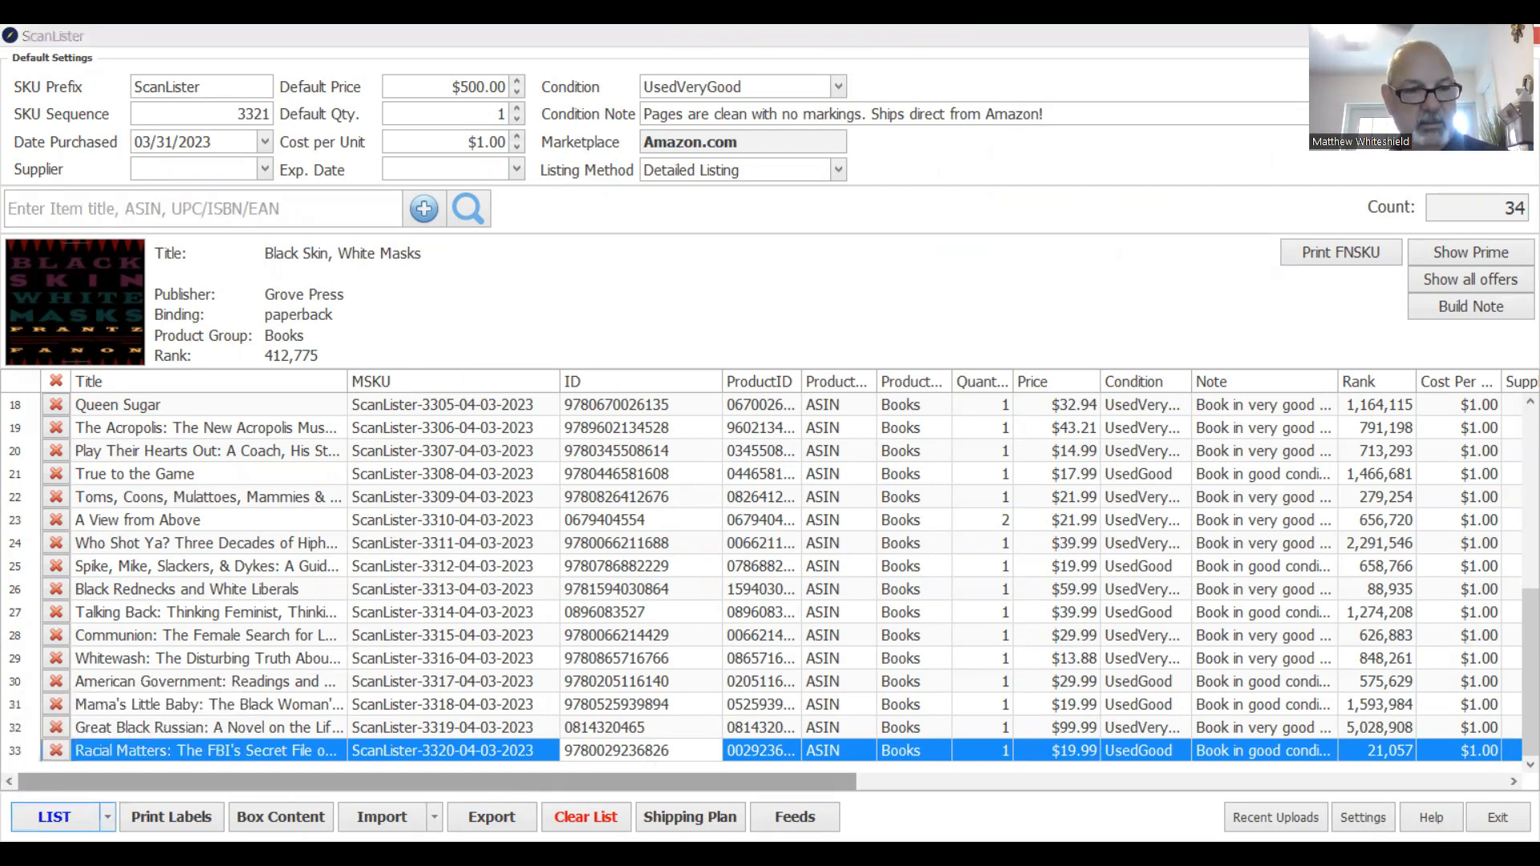
{"action": "left_click", "coordinate": [107, 818]}
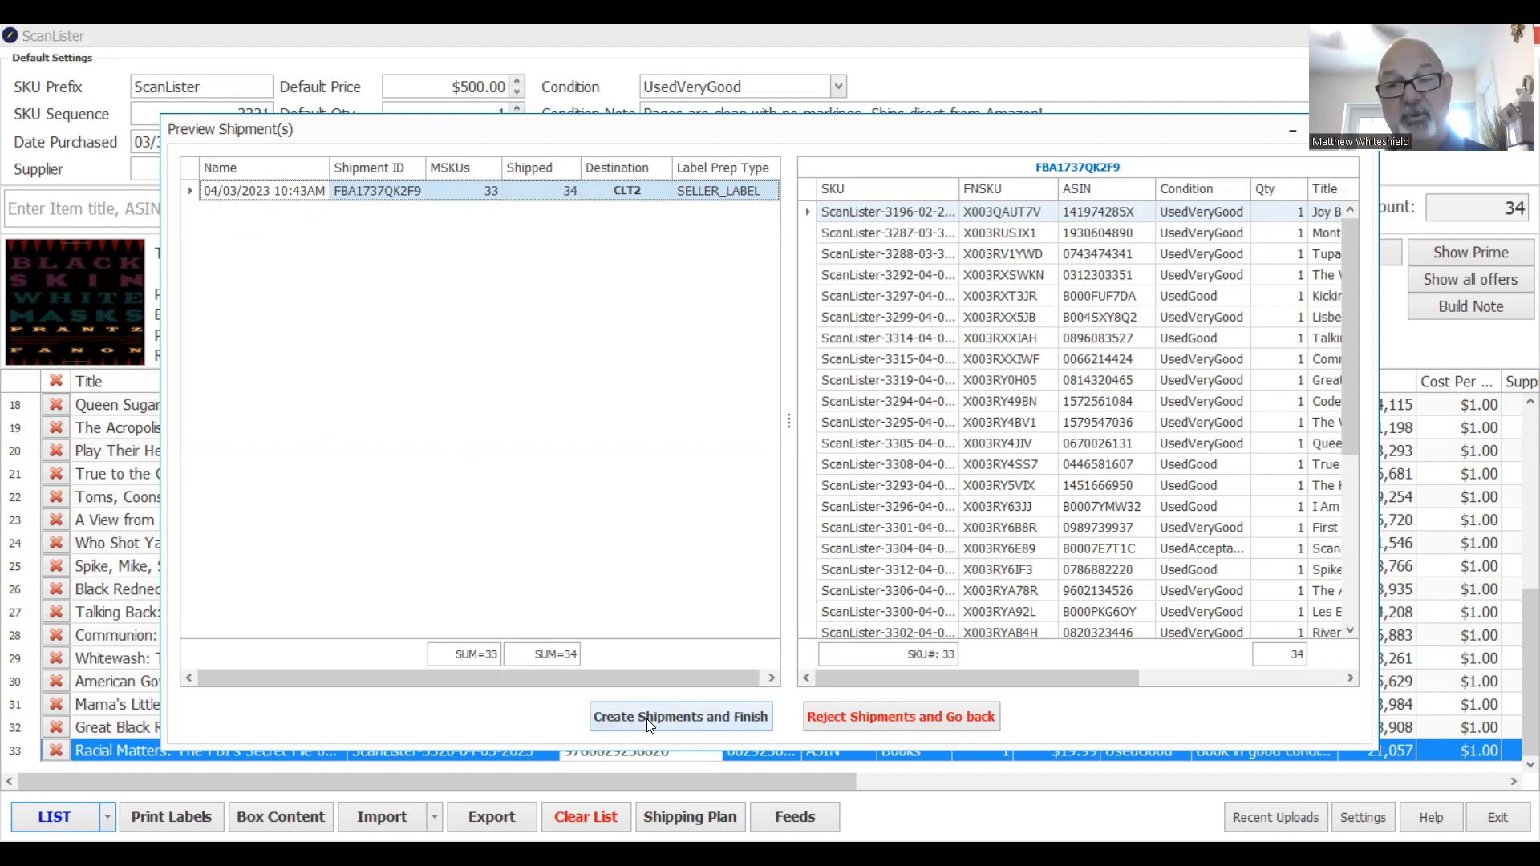
Create and confirm the single 34-unit FBA shipment to CLT2, then dismiss the listing message.
{"action": "left_click", "coordinate": [650, 724]}
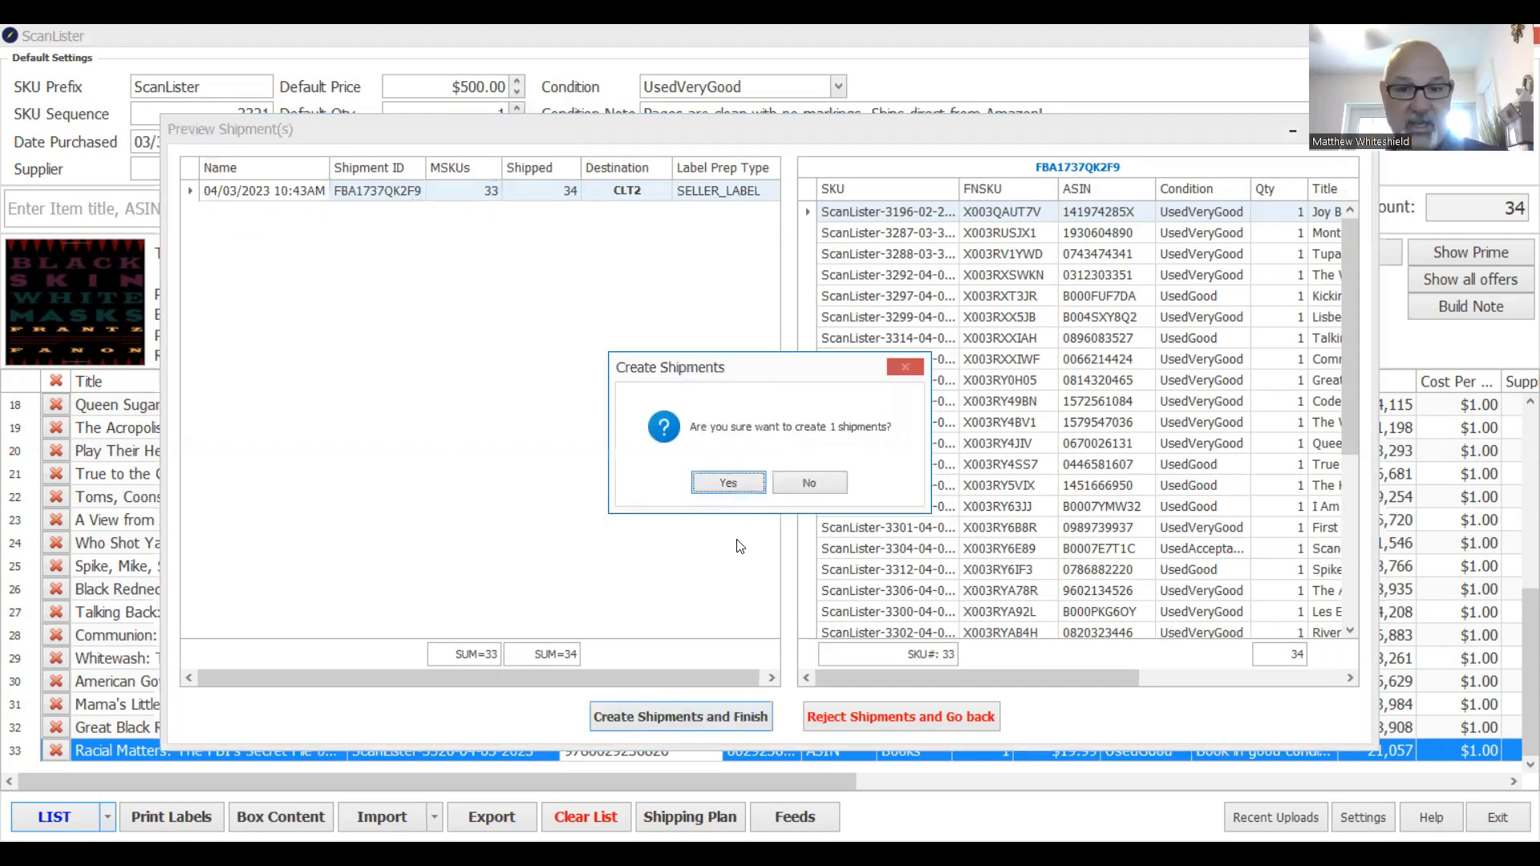
{"action": "left_click", "coordinate": [717, 485]}
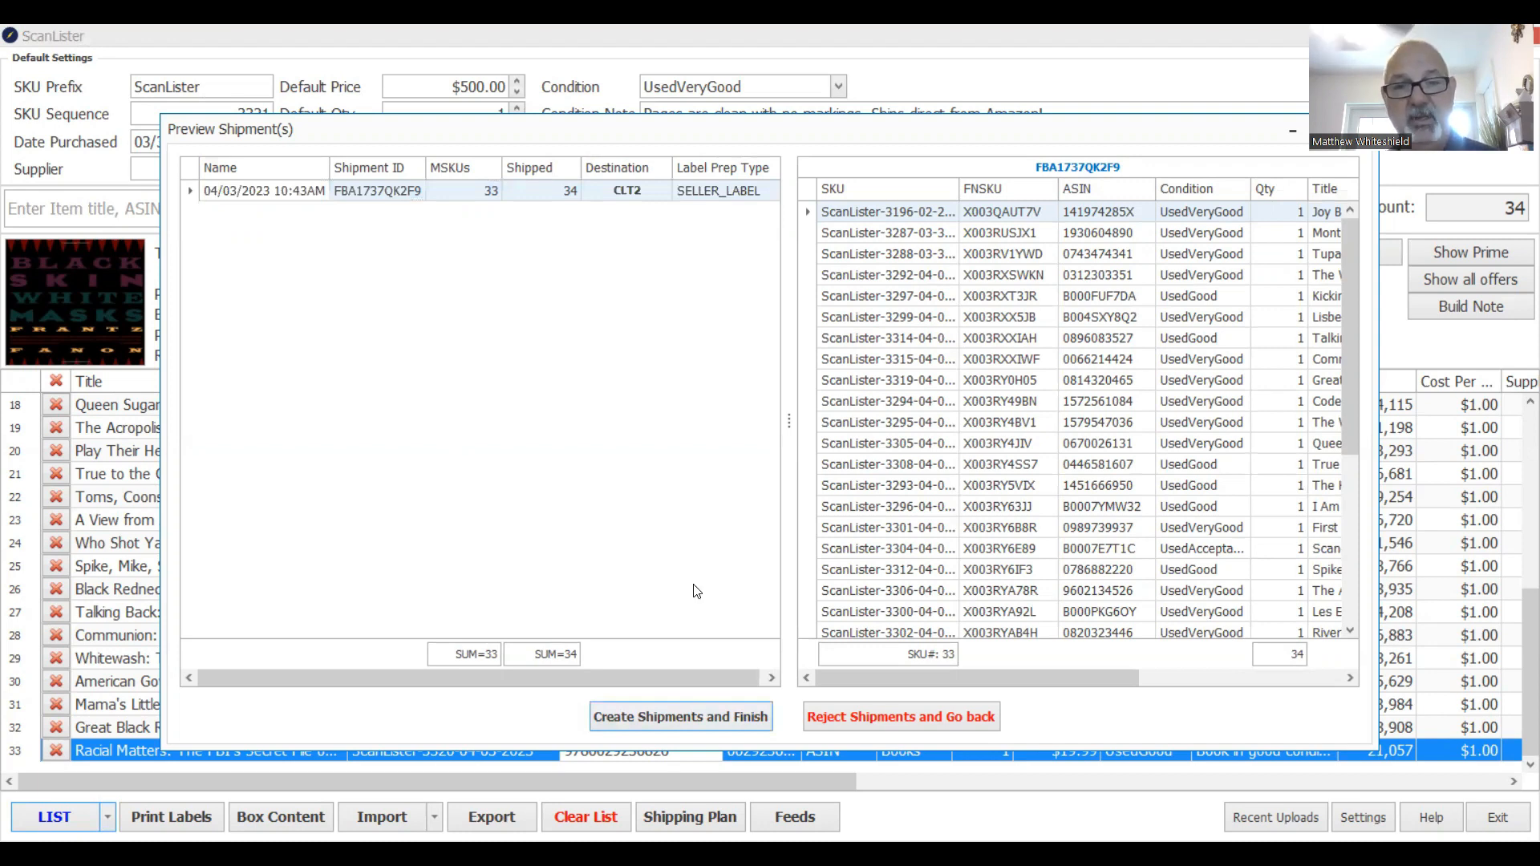
{"action": "left_click", "coordinate": [769, 483]}
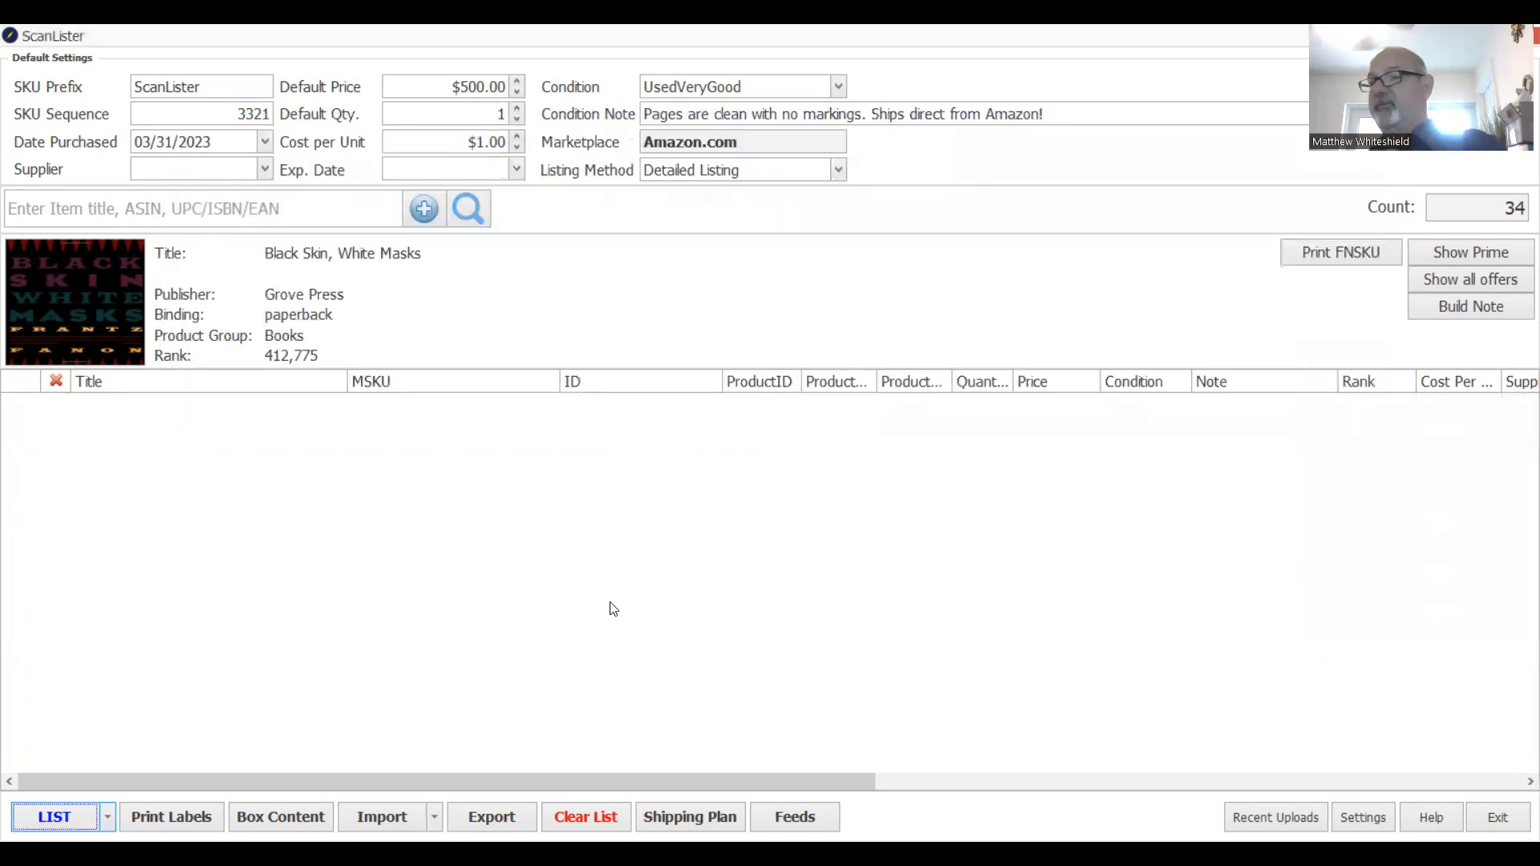
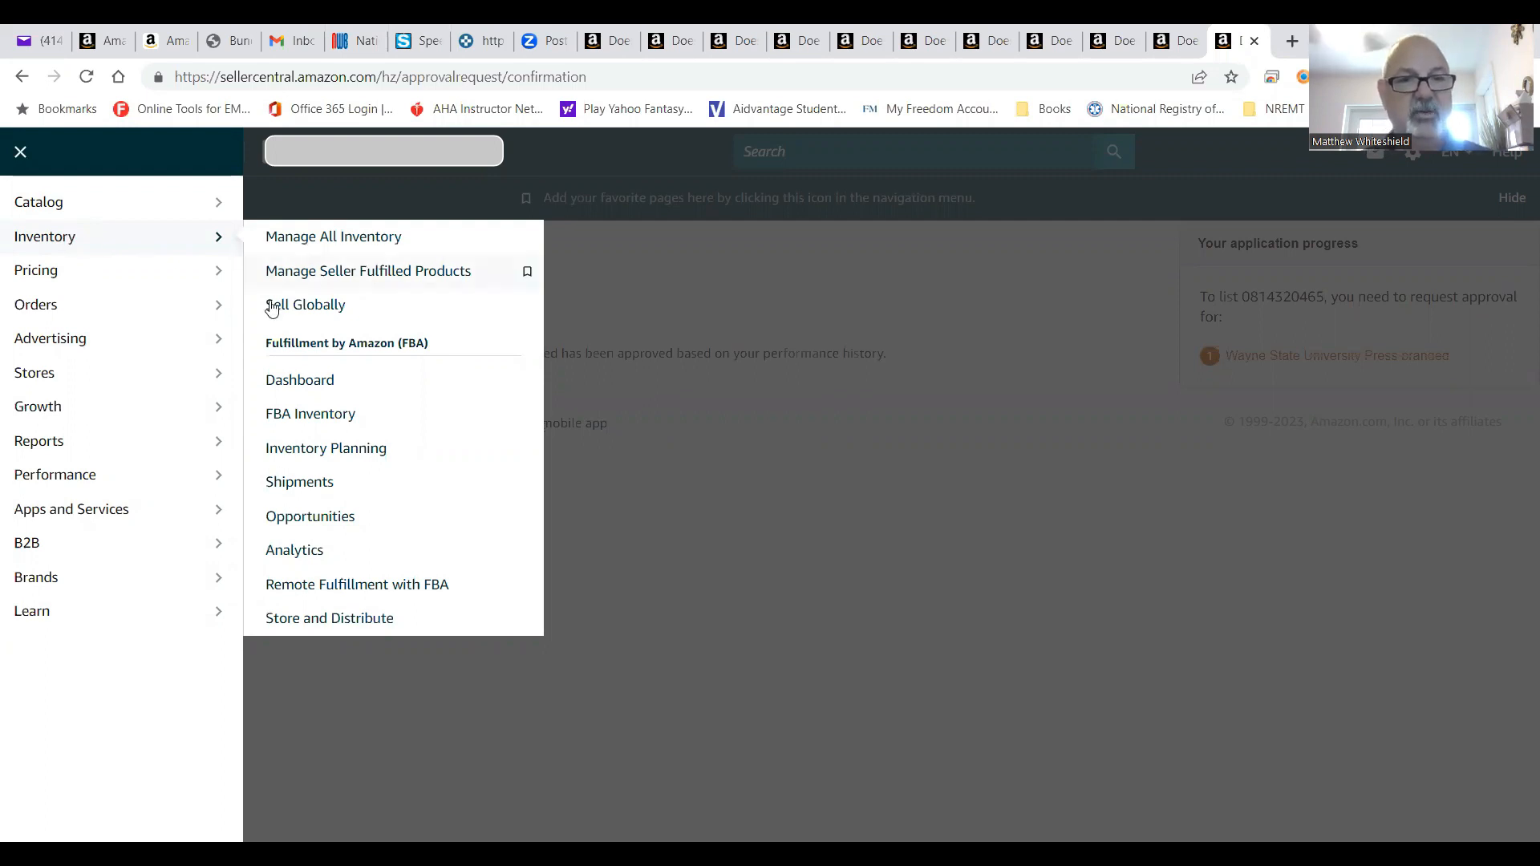
From the Shipments queue, resume work on the 04/03/2023 10:43AM shipment of 33 SKUs.
{"action": "left_click", "coordinate": [281, 484]}
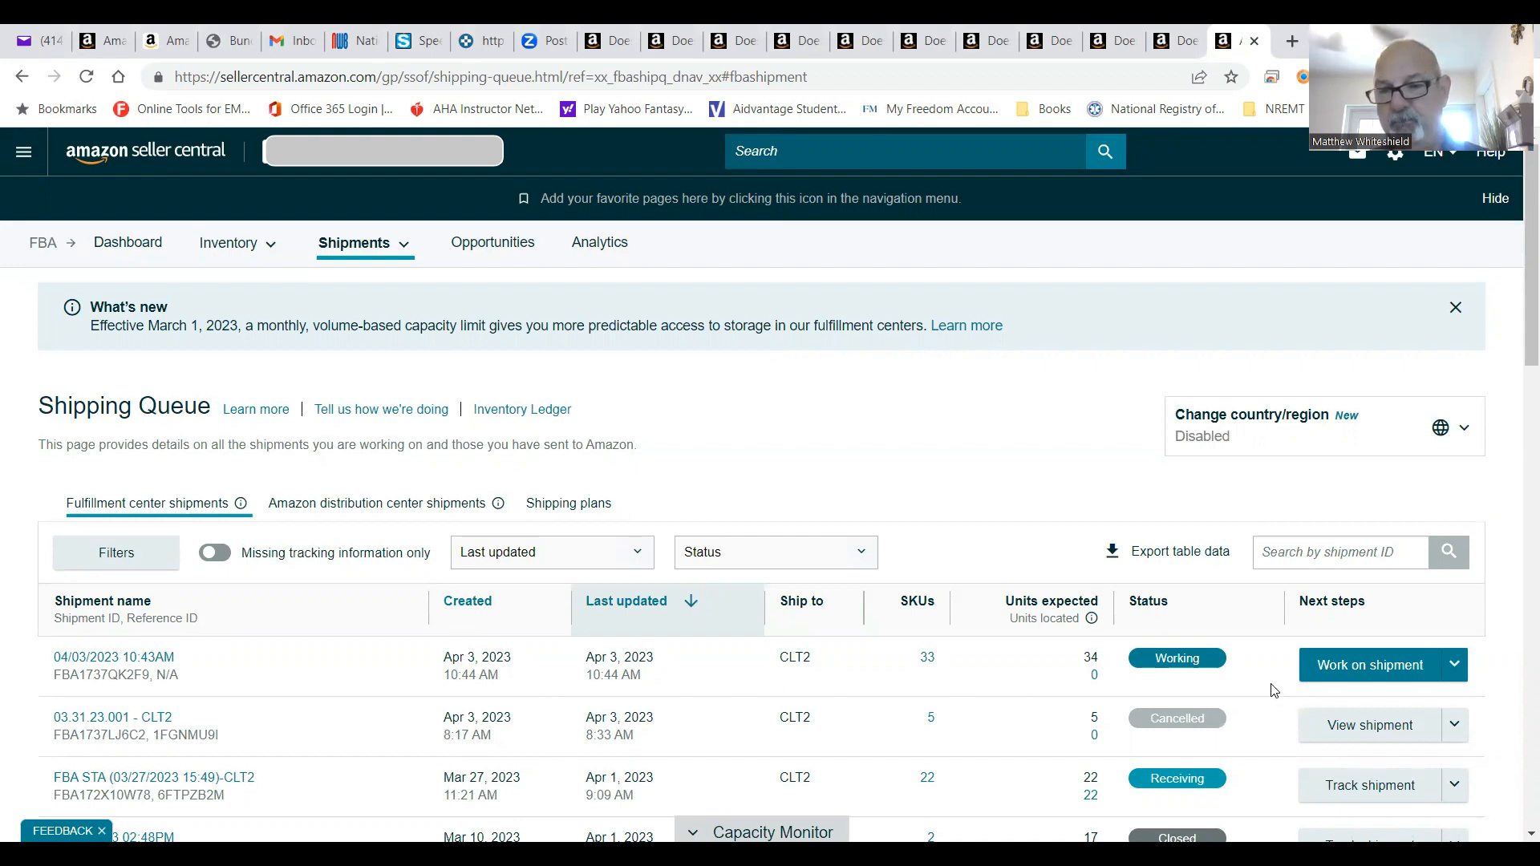
{"action": "left_click", "coordinate": [1326, 678]}
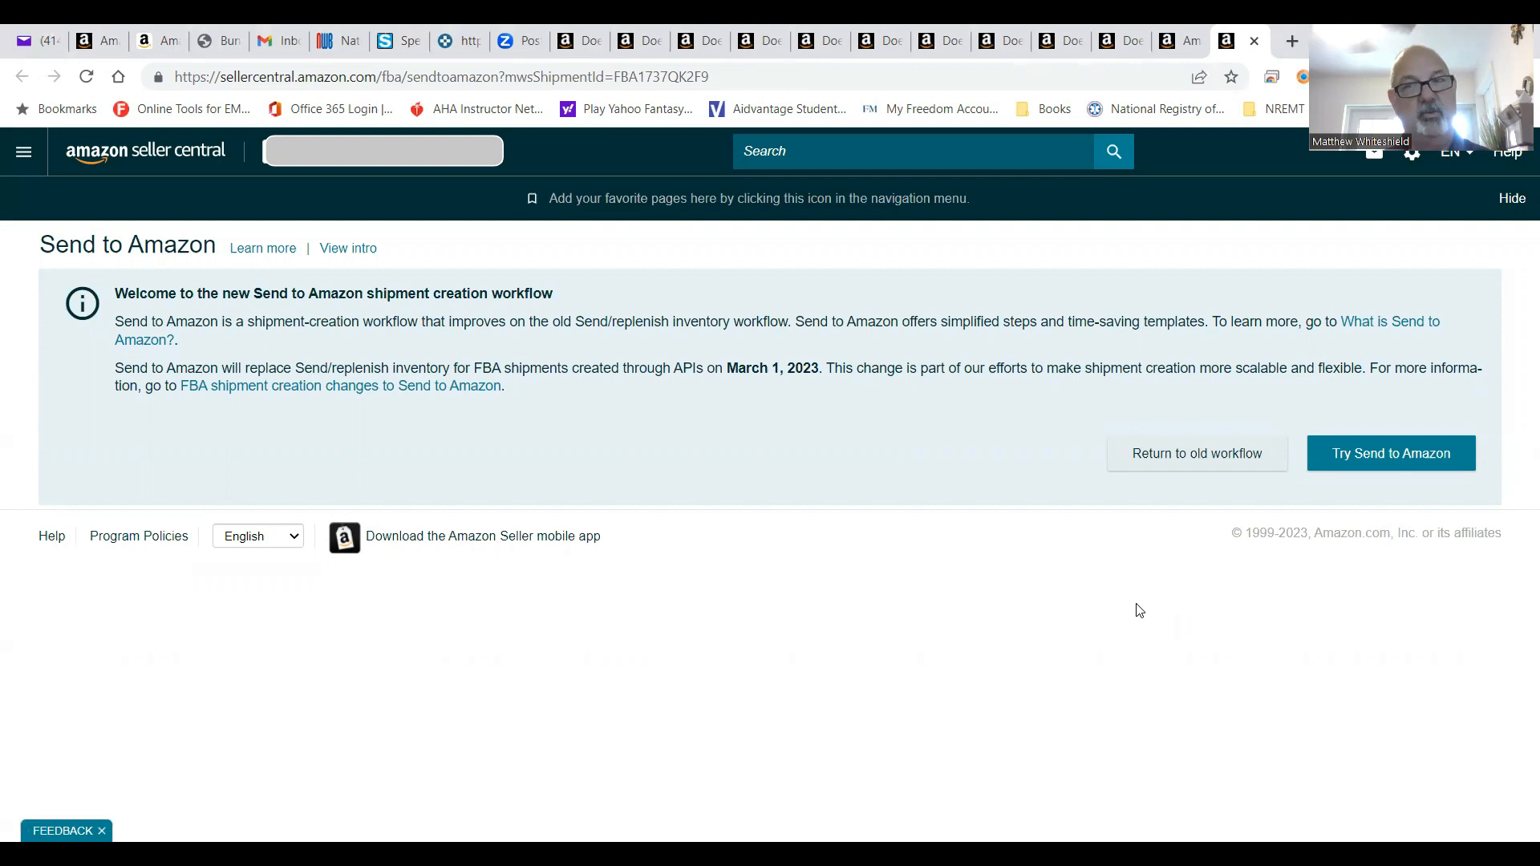
Switch to Send to Amazon and confirm the 33 SKUs (34 units) for individual packing.
{"action": "left_click", "coordinate": [1405, 455]}
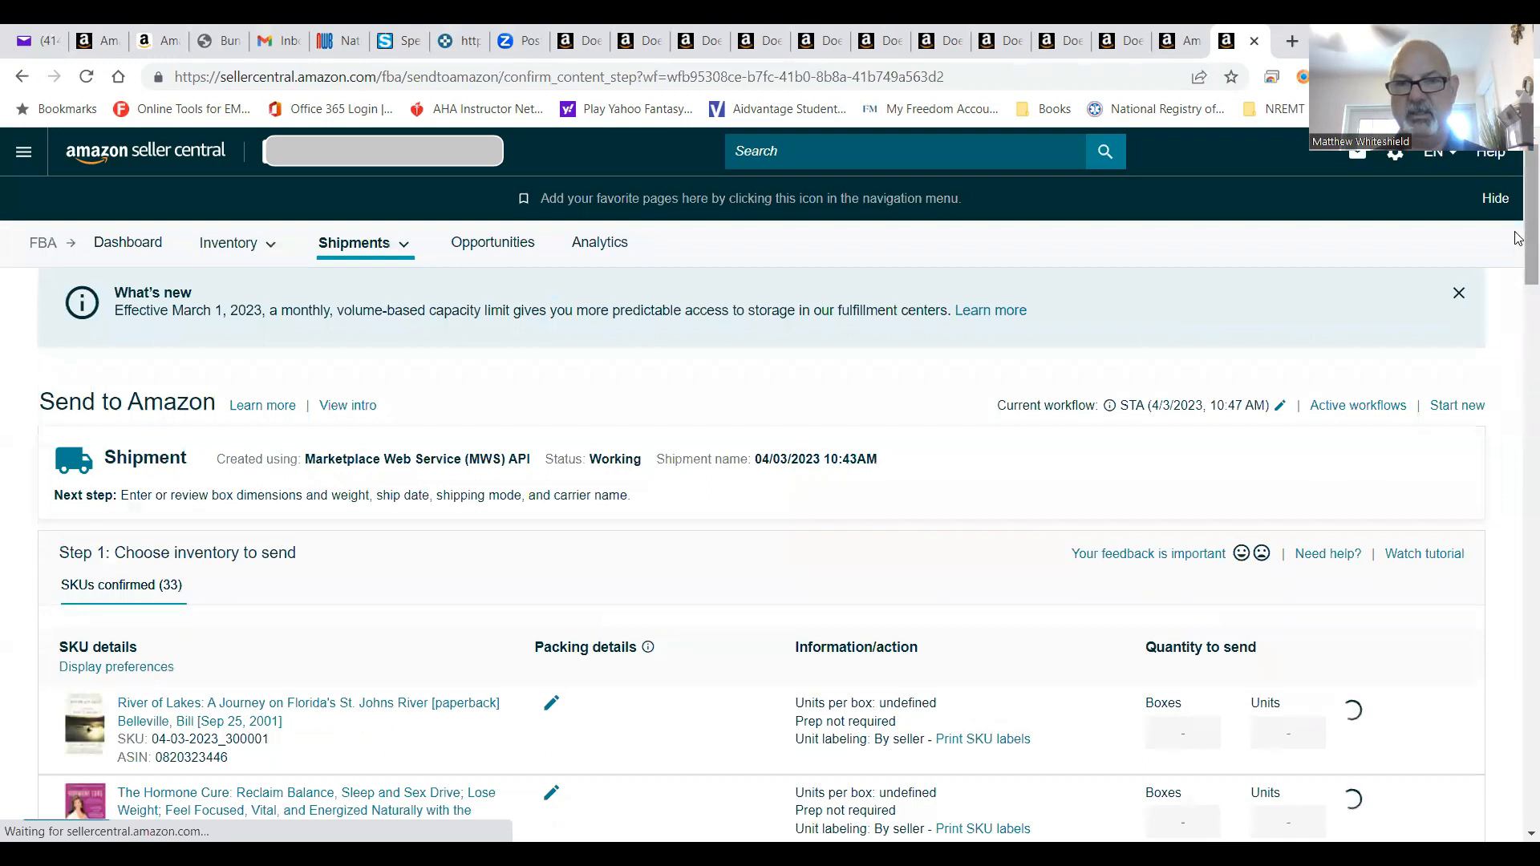
{"action": "scroll", "coordinate": [1519, 240], "scroll_direction": "down", "scroll_amount": 3}
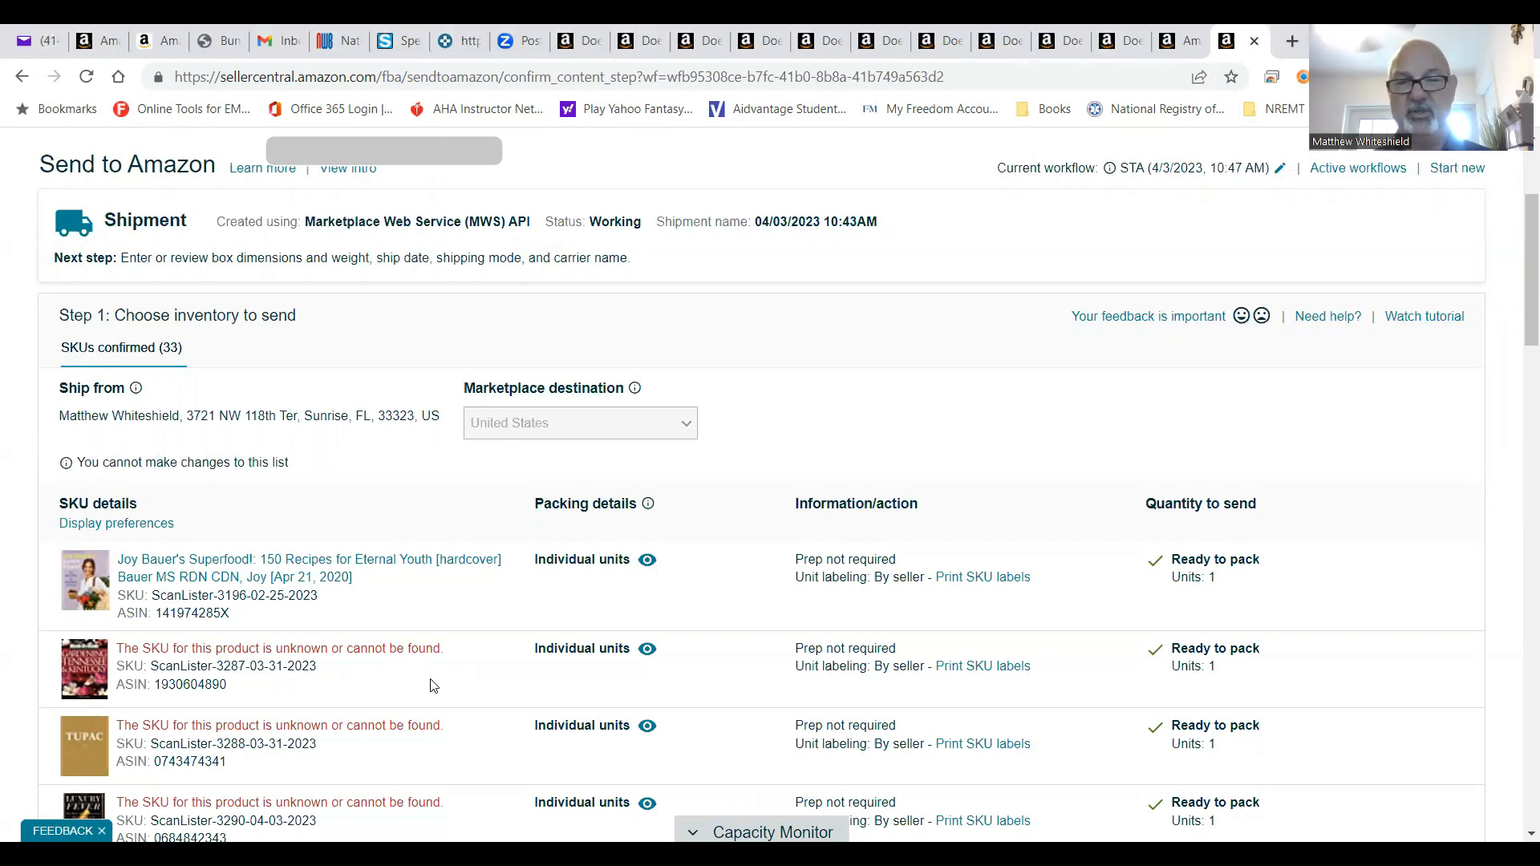
{"action": "scroll", "coordinate": [1518, 351], "scroll_direction": "down", "scroll_amount": 6}
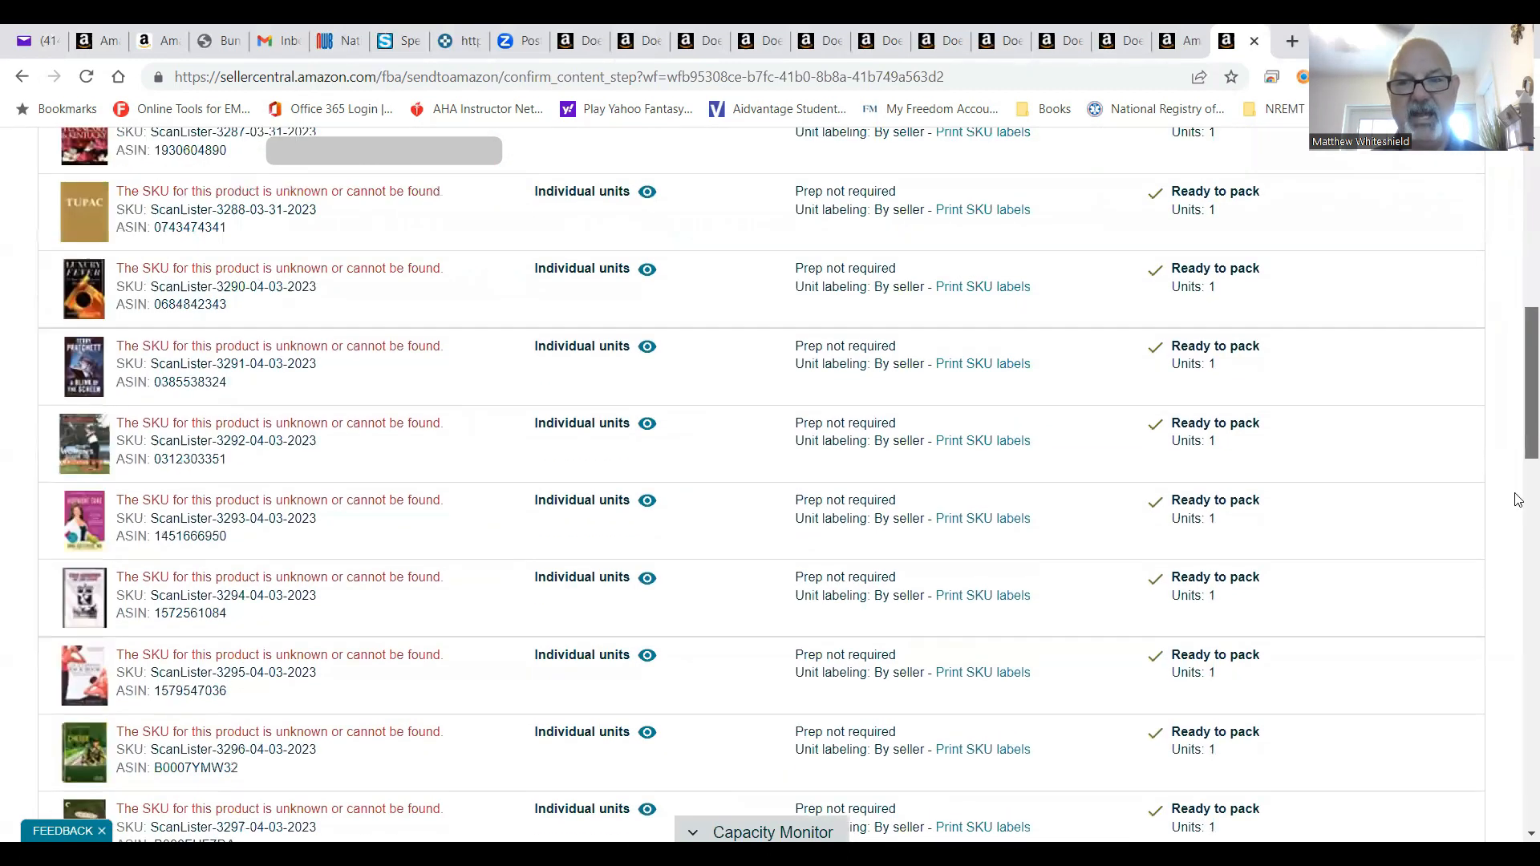
{"action": "scroll", "coordinate": [1519, 500], "scroll_direction": "down", "scroll_amount": 15}
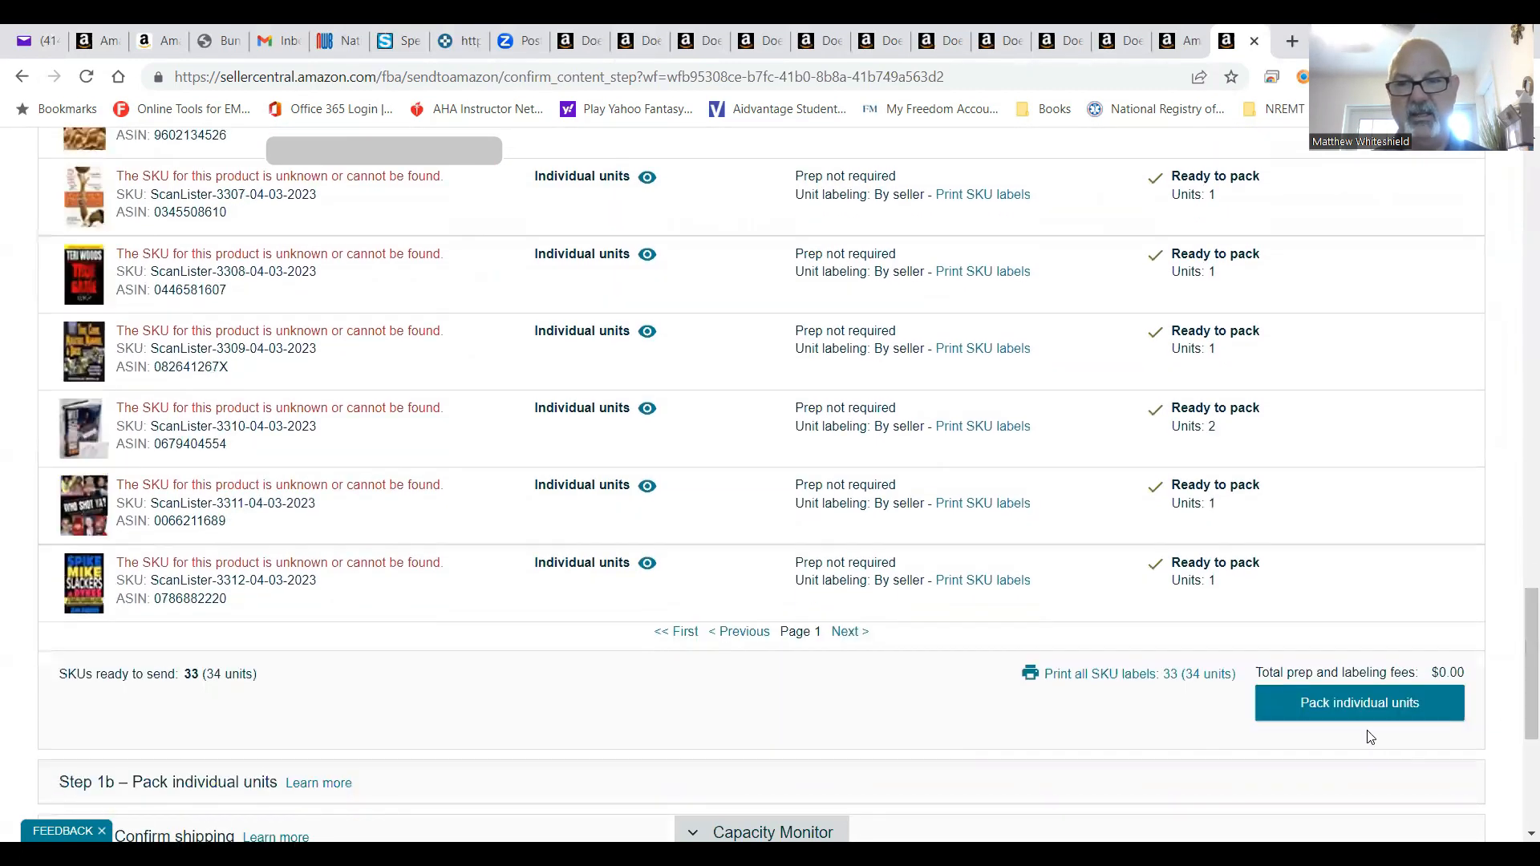
{"action": "left_click", "coordinate": [1369, 711]}
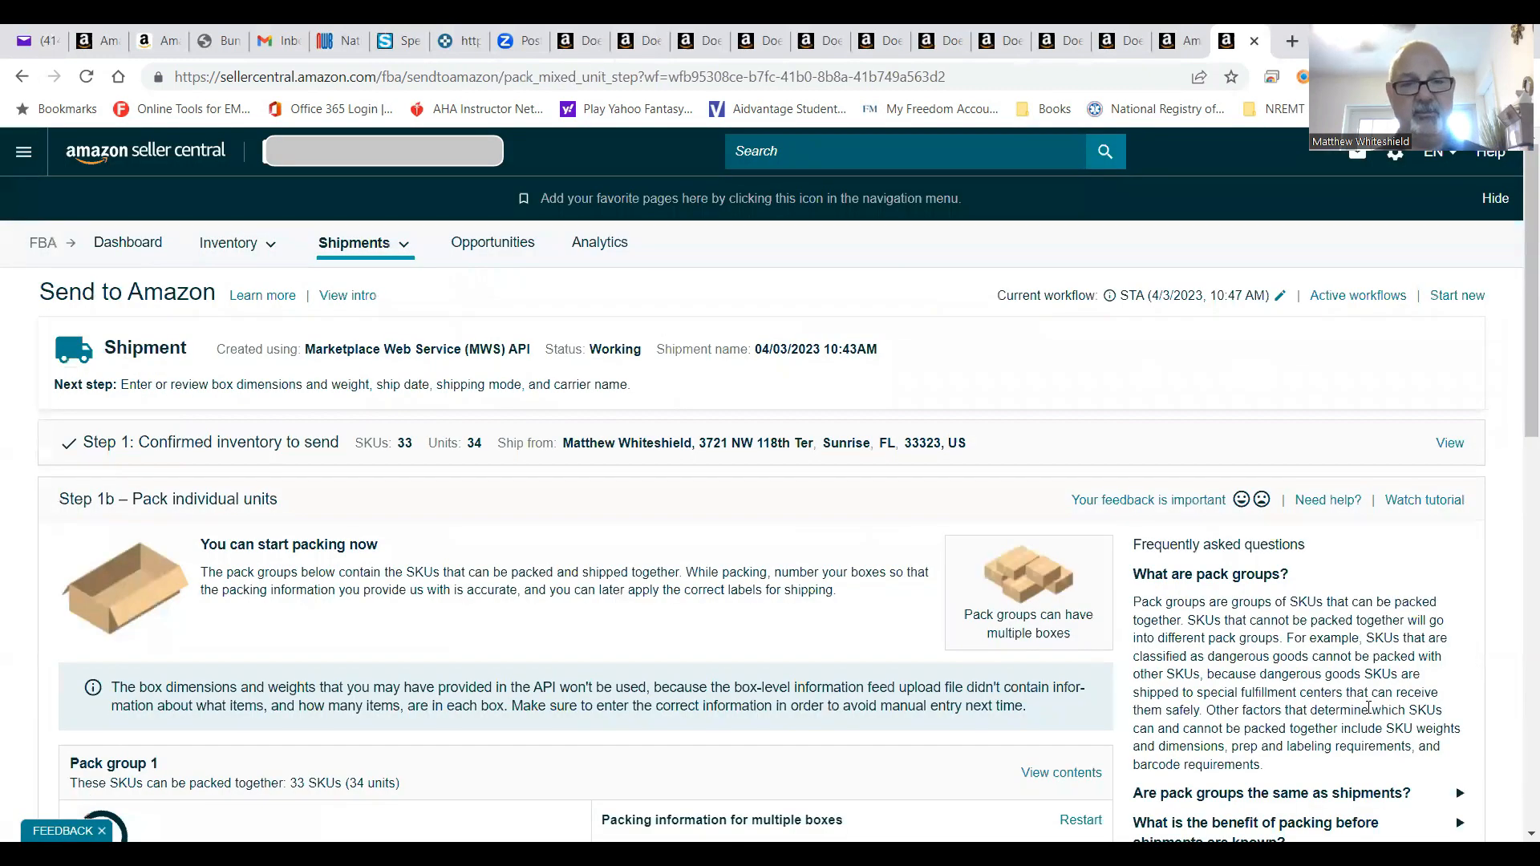
Set pack group 1 to 1 box with contents entered through a web form, and open it.
{"action": "scroll", "coordinate": [1519, 401], "scroll_direction": "down", "scroll_amount": 1}
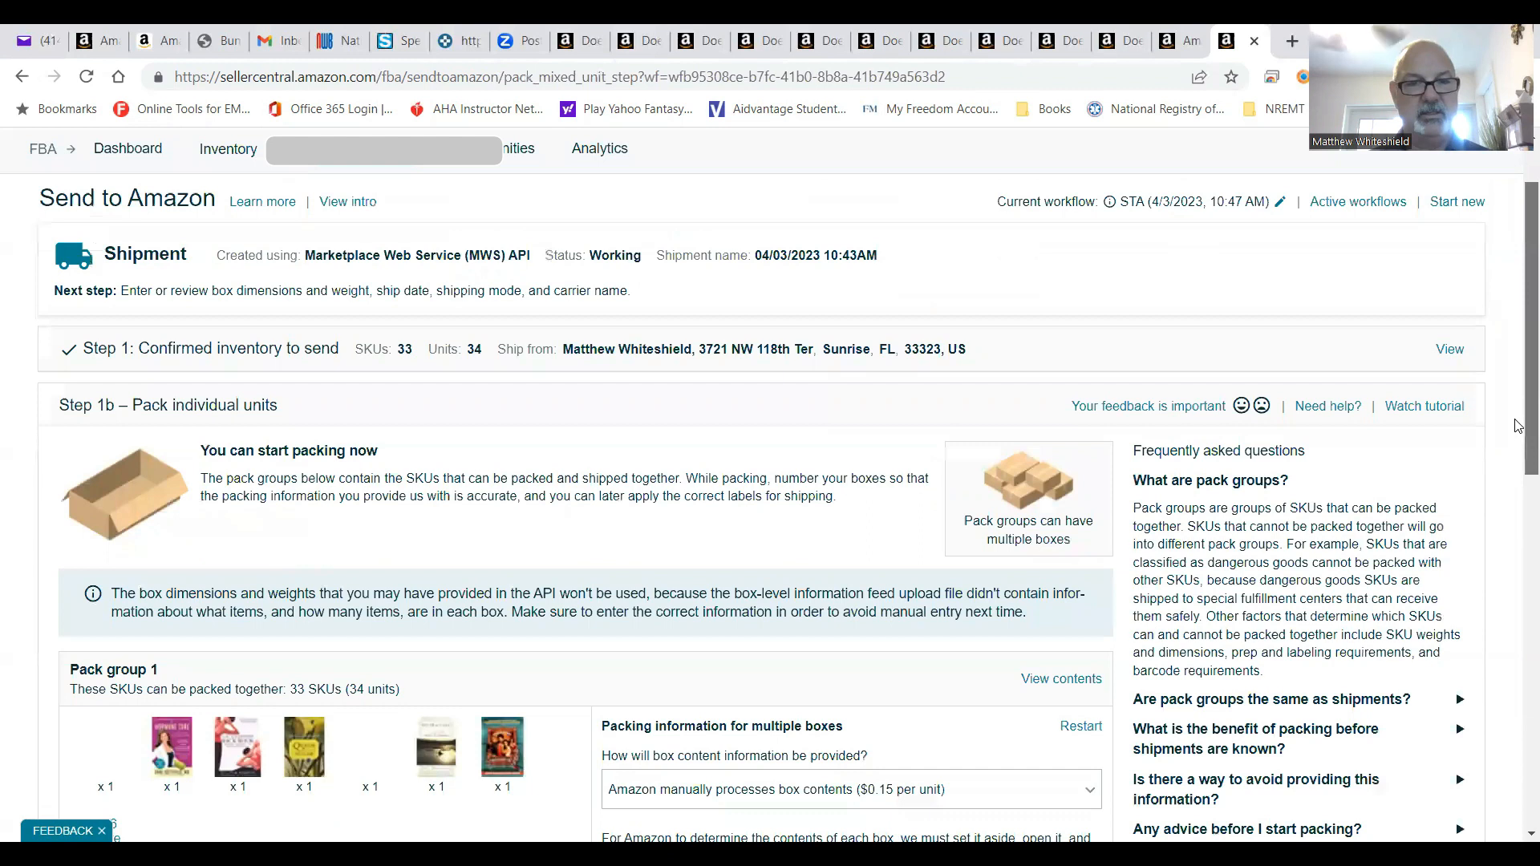
{"action": "scroll", "coordinate": [1519, 476], "scroll_direction": "down", "scroll_amount": 2}
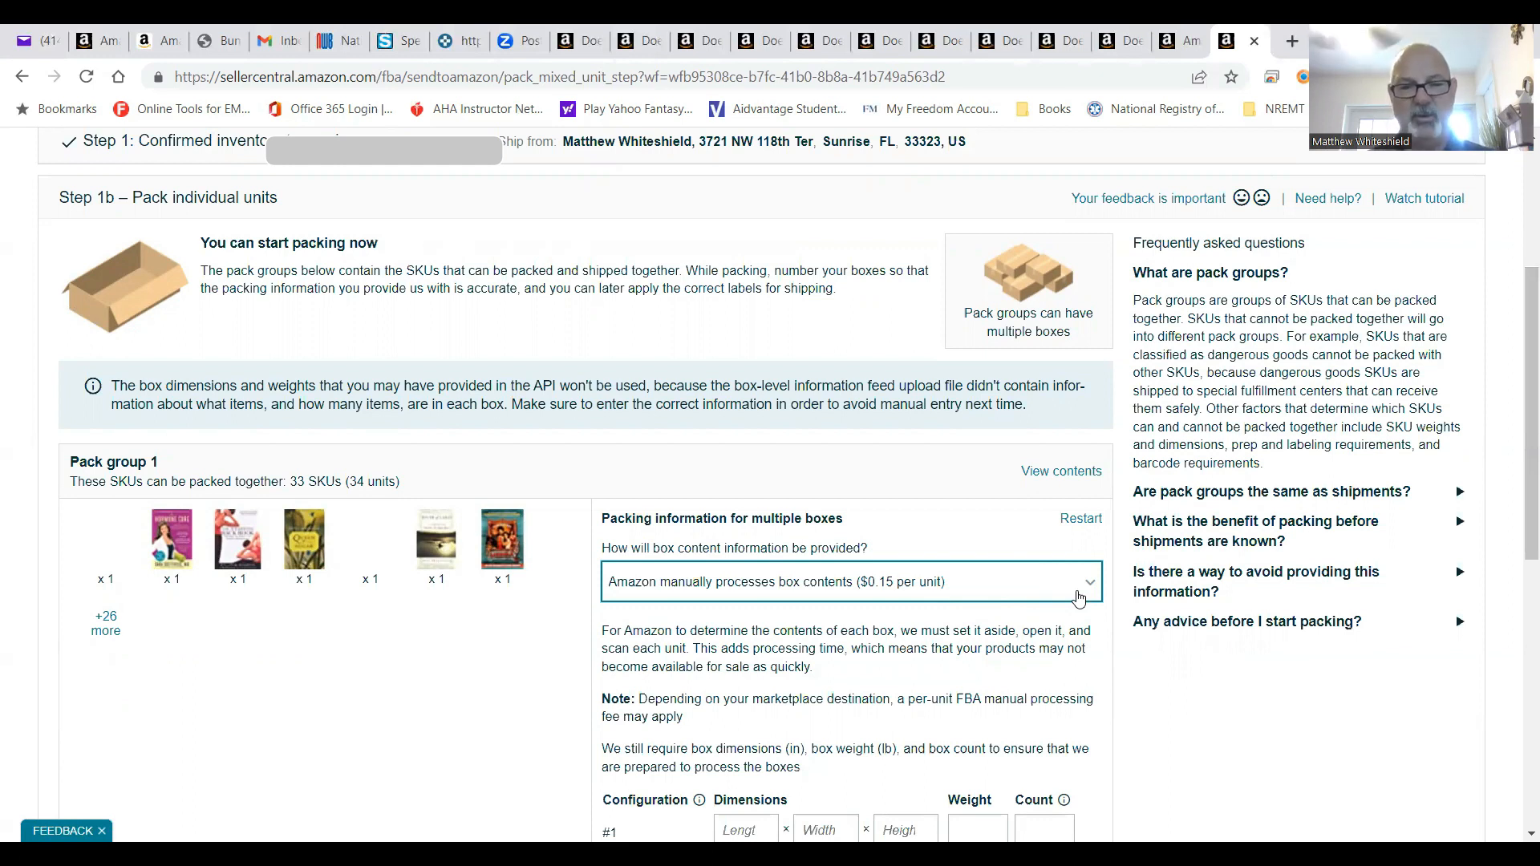
{"action": "left_click", "coordinate": [1078, 599]}
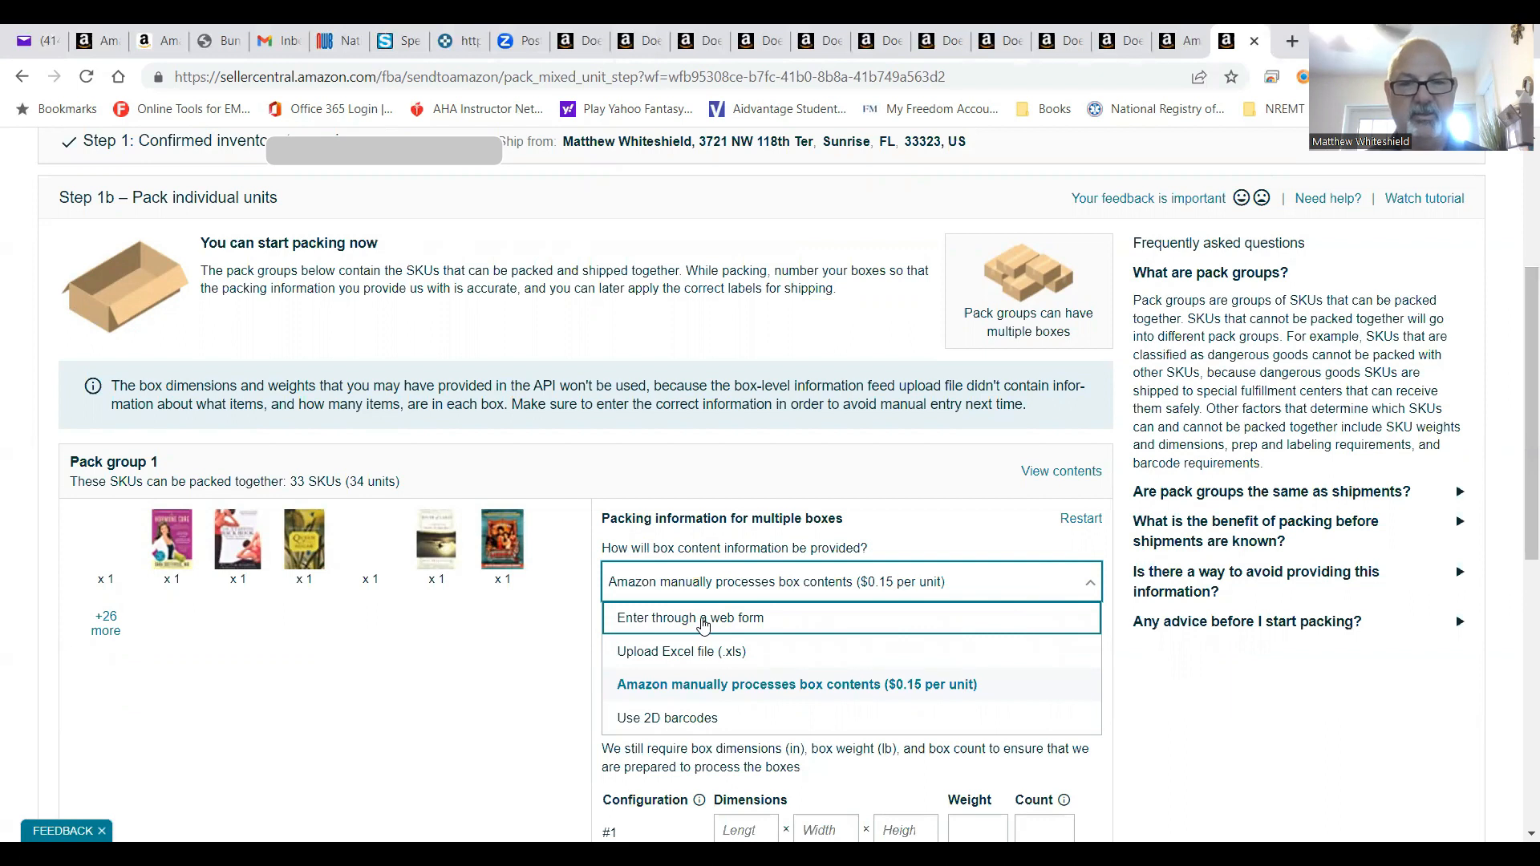
{"action": "left_click", "coordinate": [703, 620]}
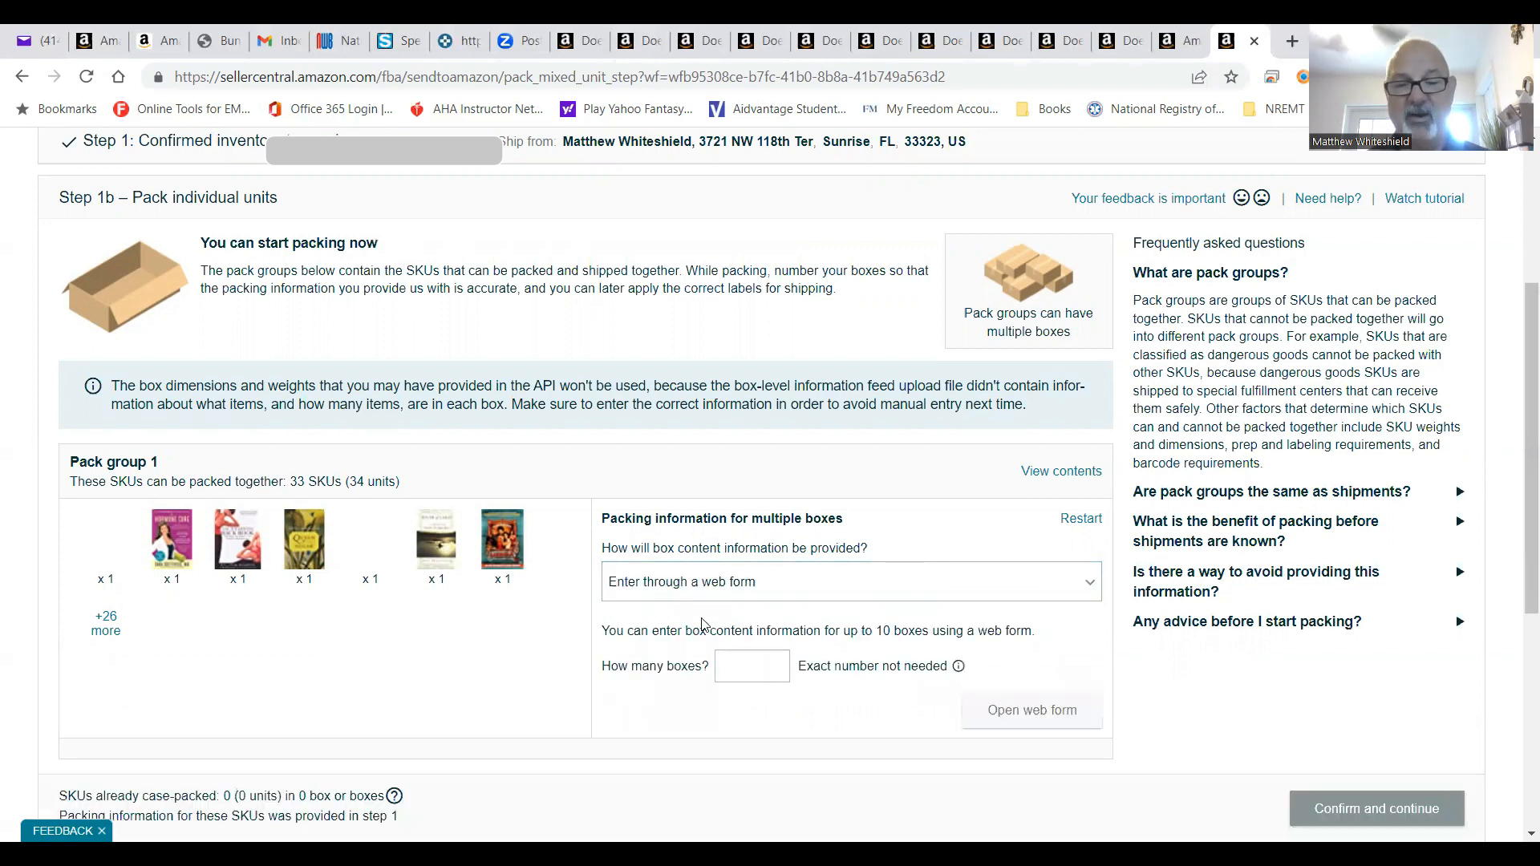
{"action": "left_click", "coordinate": [774, 662]}
{"action": "left_click", "coordinate": [1007, 724]}
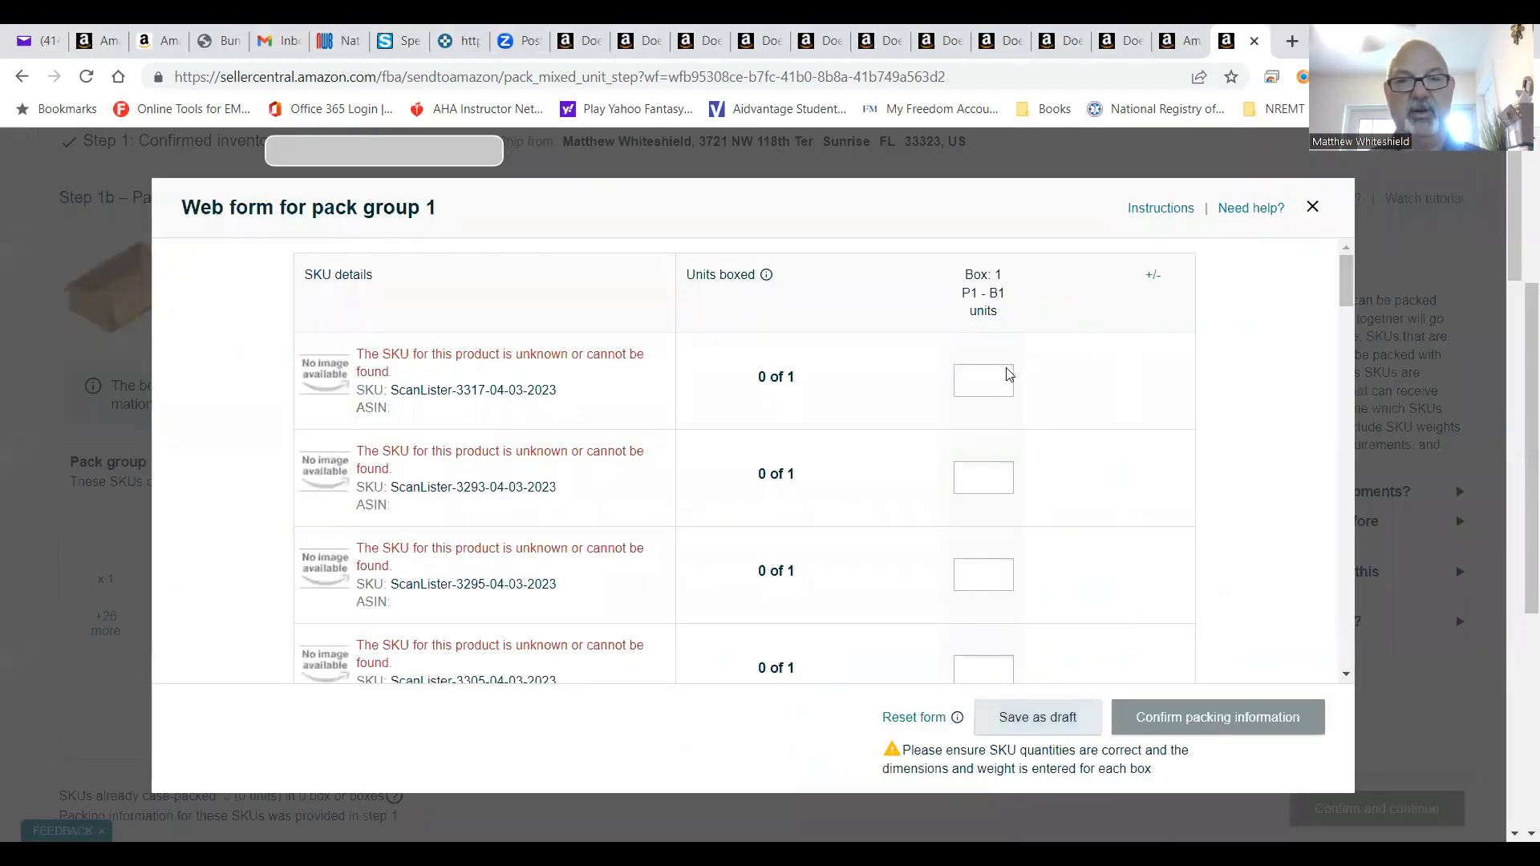
Enter a box quantity of 1 for the first SKUs, through I Am the Cheese.
{"action": "left_click", "coordinate": [995, 380]}
{"action": "type", "text": "1"}
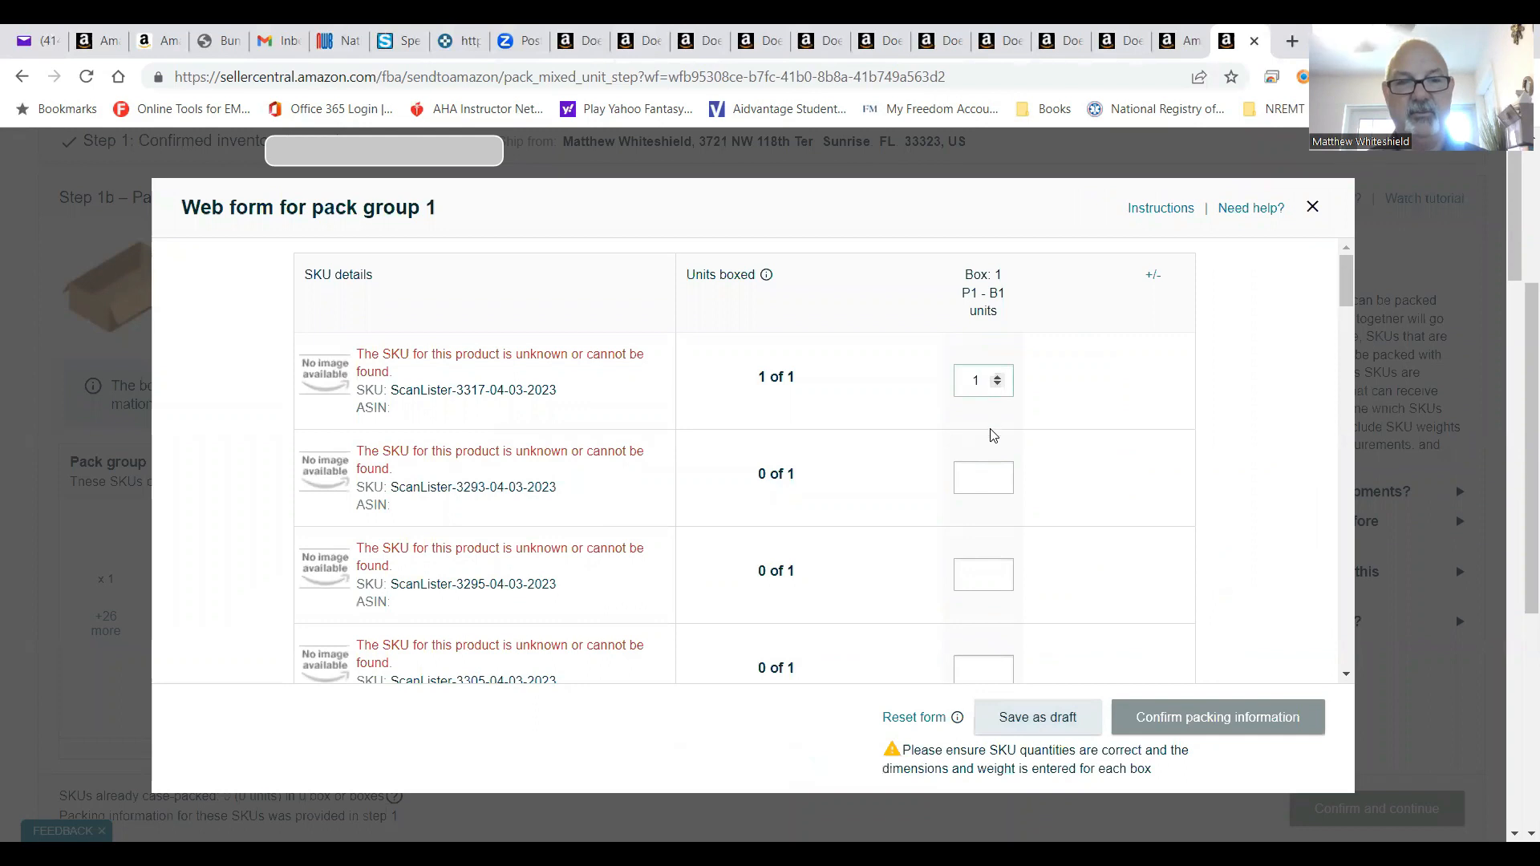
{"action": "left_click", "coordinate": [993, 477]}
{"action": "type", "text": "1"}
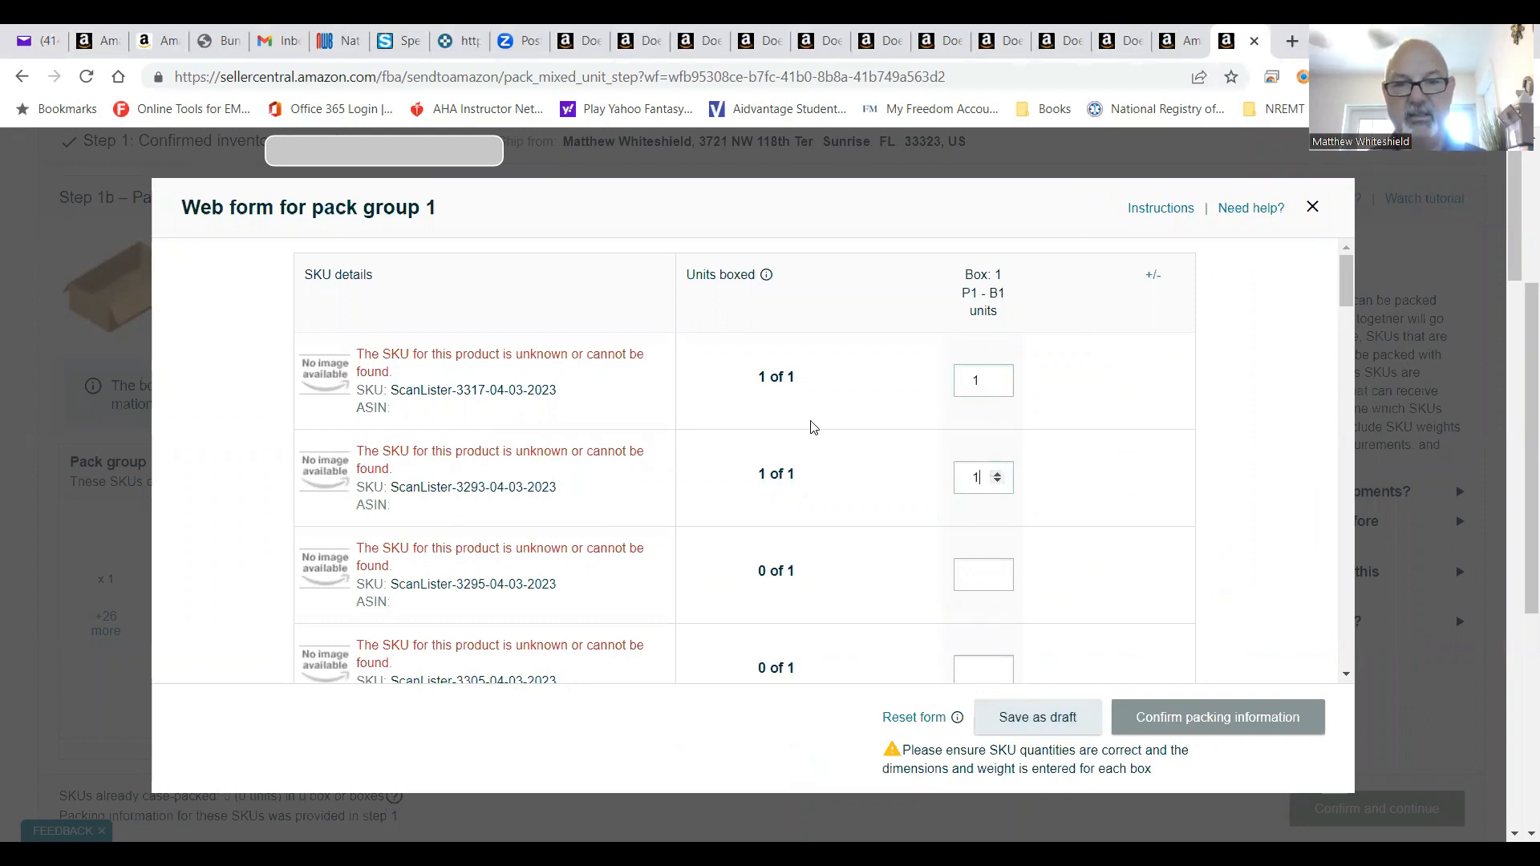
{"action": "left_click", "coordinate": [995, 574]}
{"action": "type", "text": "1"}
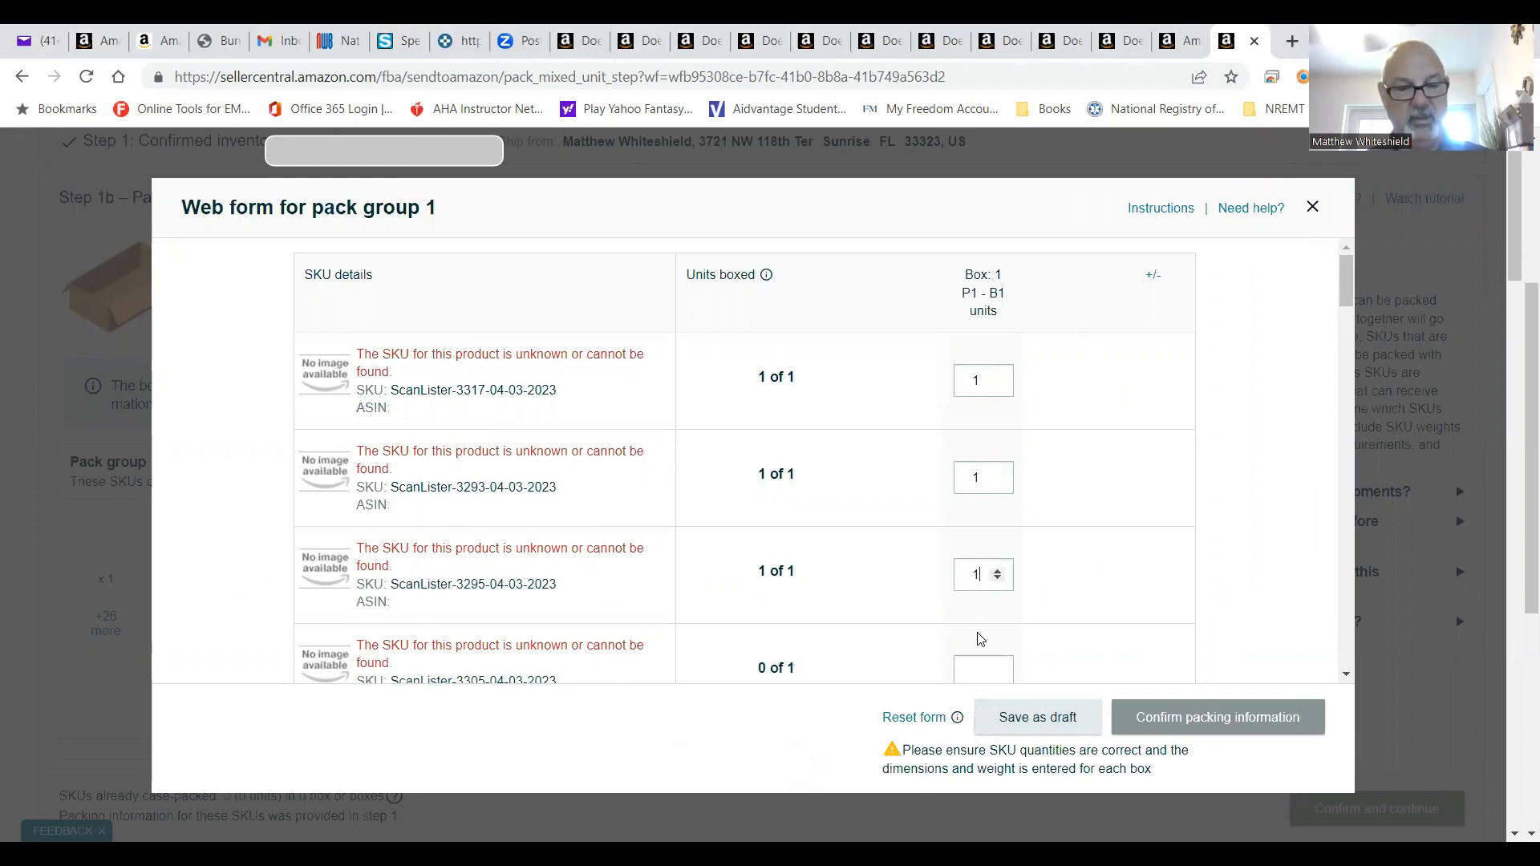
{"action": "key", "text": "Tab"}
{"action": "type", "text": "1"}
{"action": "scroll", "coordinate": [980, 639], "scroll_direction": "down", "scroll_amount": 3}
{"action": "key", "text": "Tab"}
{"action": "type", "text": "1"}
{"action": "key", "text": "Tab"}
{"action": "type", "text": "1"}
{"action": "key", "text": "Tab"}
{"action": "key", "text": "Tab"}
{"action": "type", "text": "1"}
{"action": "scroll", "coordinate": [980, 640], "scroll_direction": "down", "scroll_amount": 3}
{"action": "key", "text": "Tab"}
{"action": "key", "text": "Tab"}
{"action": "type", "text": "1"}
{"action": "key", "text": "Tab"}
{"action": "type", "text": "1"}
{"action": "key", "text": "Tab"}
{"action": "type", "text": "1"}
{"action": "key", "text": "Tab"}
{"action": "type", "text": "1"}
{"action": "key", "text": "Tab"}
{"action": "type", "text": "1"}
{"action": "key", "text": "Tab"}
{"action": "type", "text": "1"}
{"action": "key", "text": "Tab"}
{"action": "type", "text": "1"}
{"action": "key", "text": "Tab"}
{"action": "type", "text": "1"}
{"action": "key", "text": "Tab"}
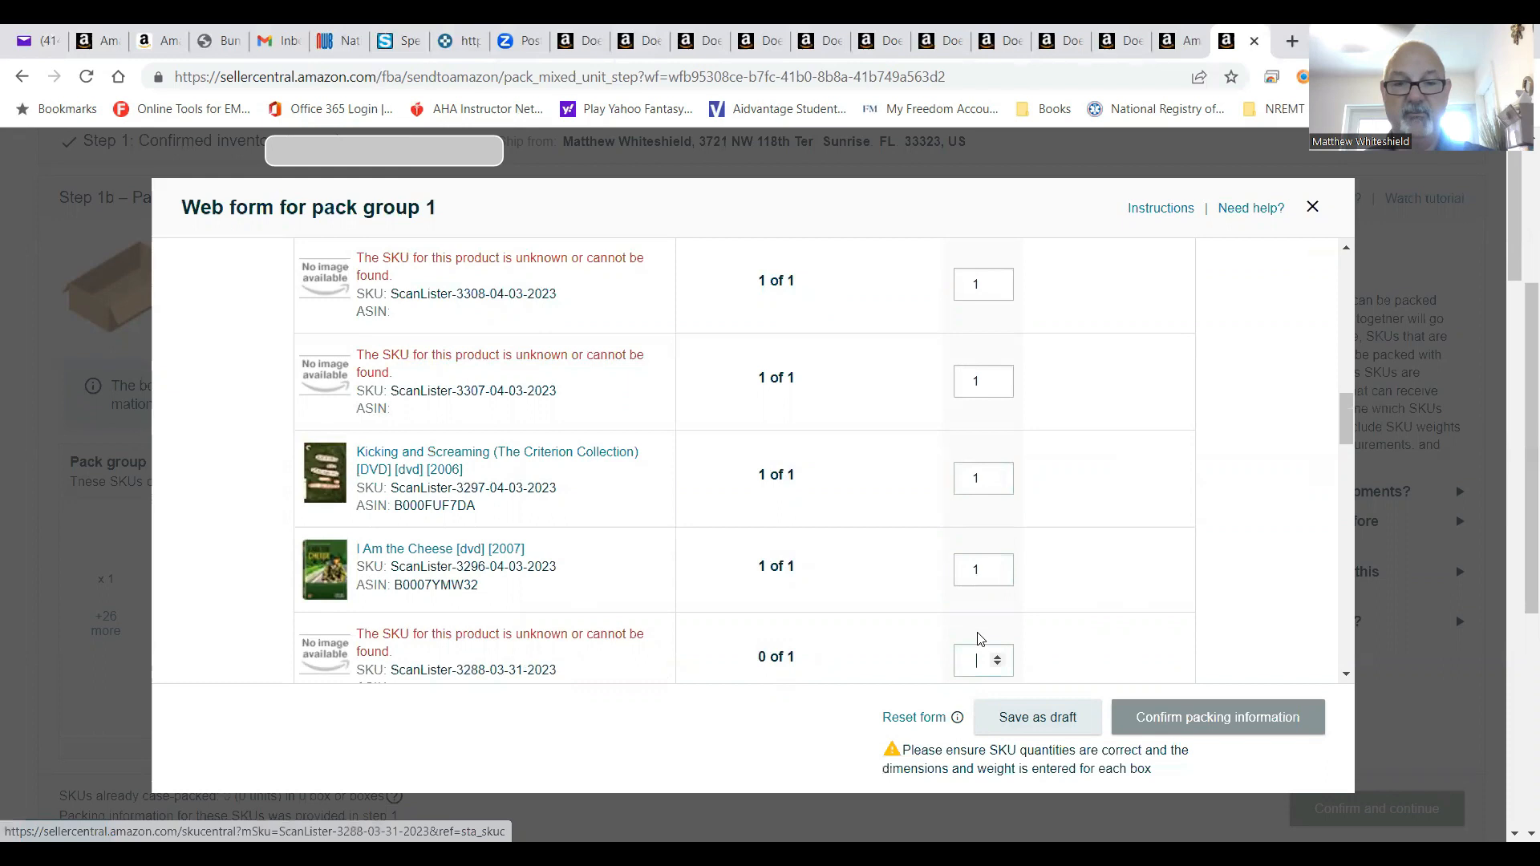
{"action": "key", "text": "Tab"}
{"action": "type", "text": "1"}
{"action": "key", "text": "Tab"}
{"action": "type", "text": "1"}
{"action": "key", "text": "Tab"}
{"action": "type", "text": "1"}
{"action": "key", "text": "Tab"}
{"action": "type", "text": "1"}
{"action": "key", "text": "Tab"}
{"action": "type", "text": "1"}
{"action": "key", "text": "Tab"}
{"action": "type", "text": "1"}
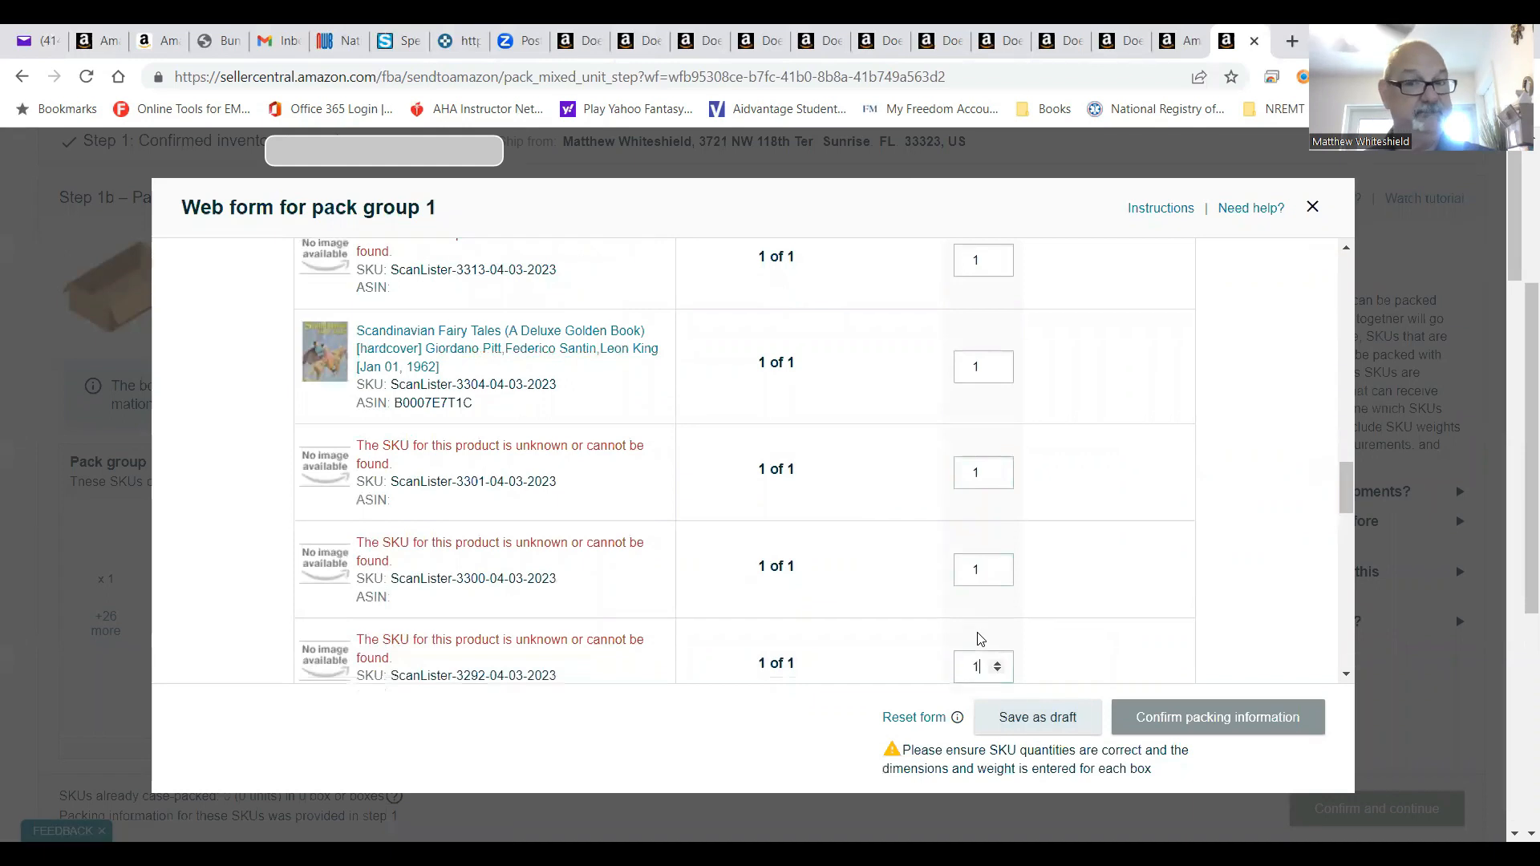
{"action": "key", "text": "Tab"}
{"action": "type", "text": "1"}
{"action": "key", "text": "Tab"}
{"action": "type", "text": "1"}
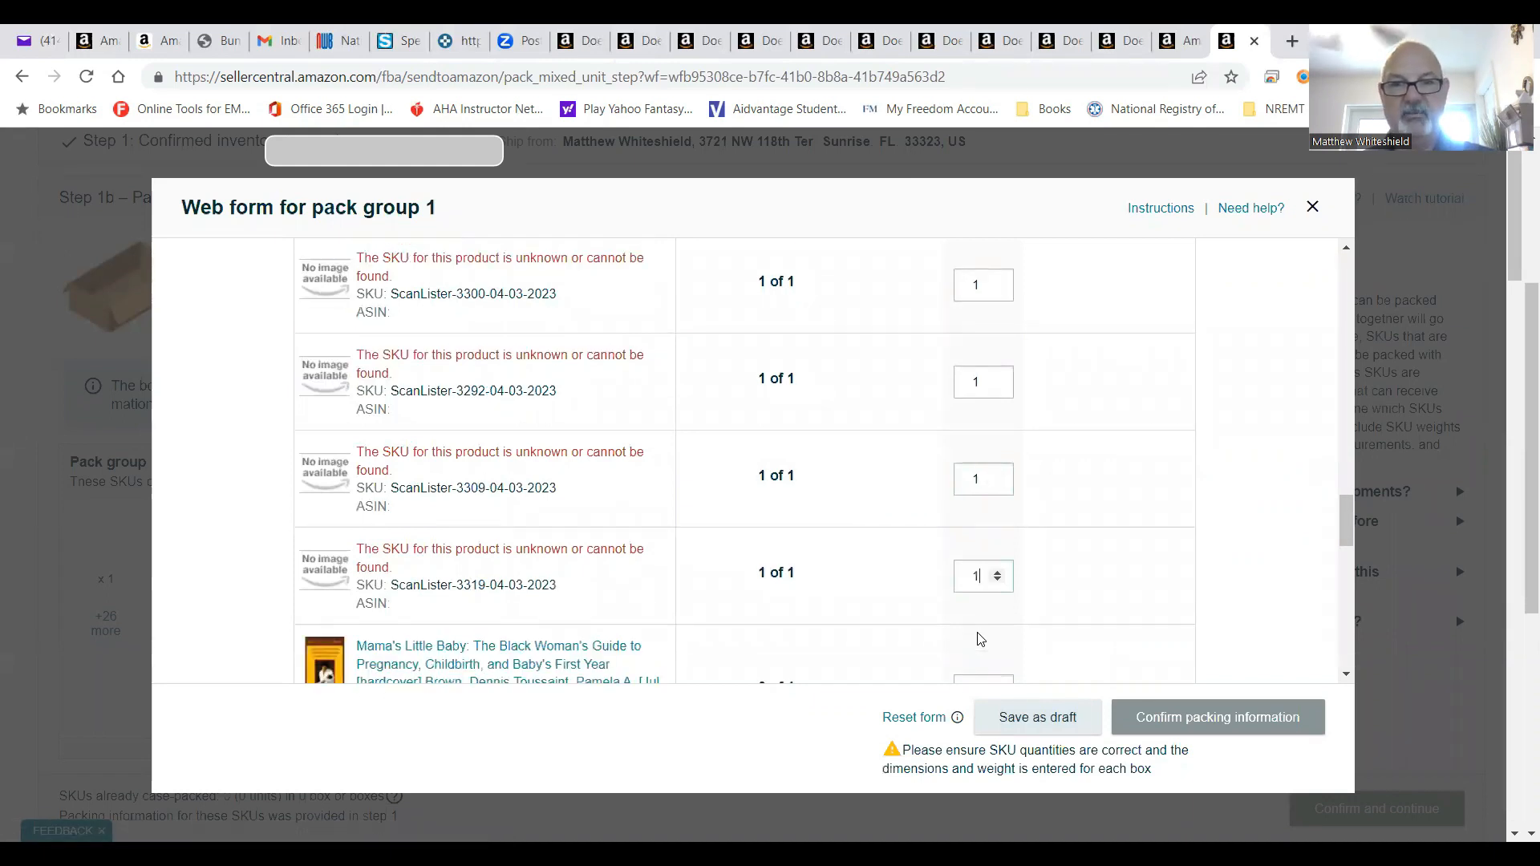
{"action": "key", "text": "Tab"}
{"action": "type", "text": "1"}
{"action": "key", "text": "Tab"}
{"action": "type", "text": "1"}
{"action": "key", "text": "Tab"}
{"action": "type", "text": "1"}
{"action": "key", "text": "Tab"}
{"action": "type", "text": "1"}
{"action": "key", "text": "Tab"}
{"action": "type", "text": "1"}
{"action": "key", "text": "Tab"}
{"action": "type", "text": "1"}
{"action": "key", "text": "Tab"}
{"action": "type", "text": "1"}
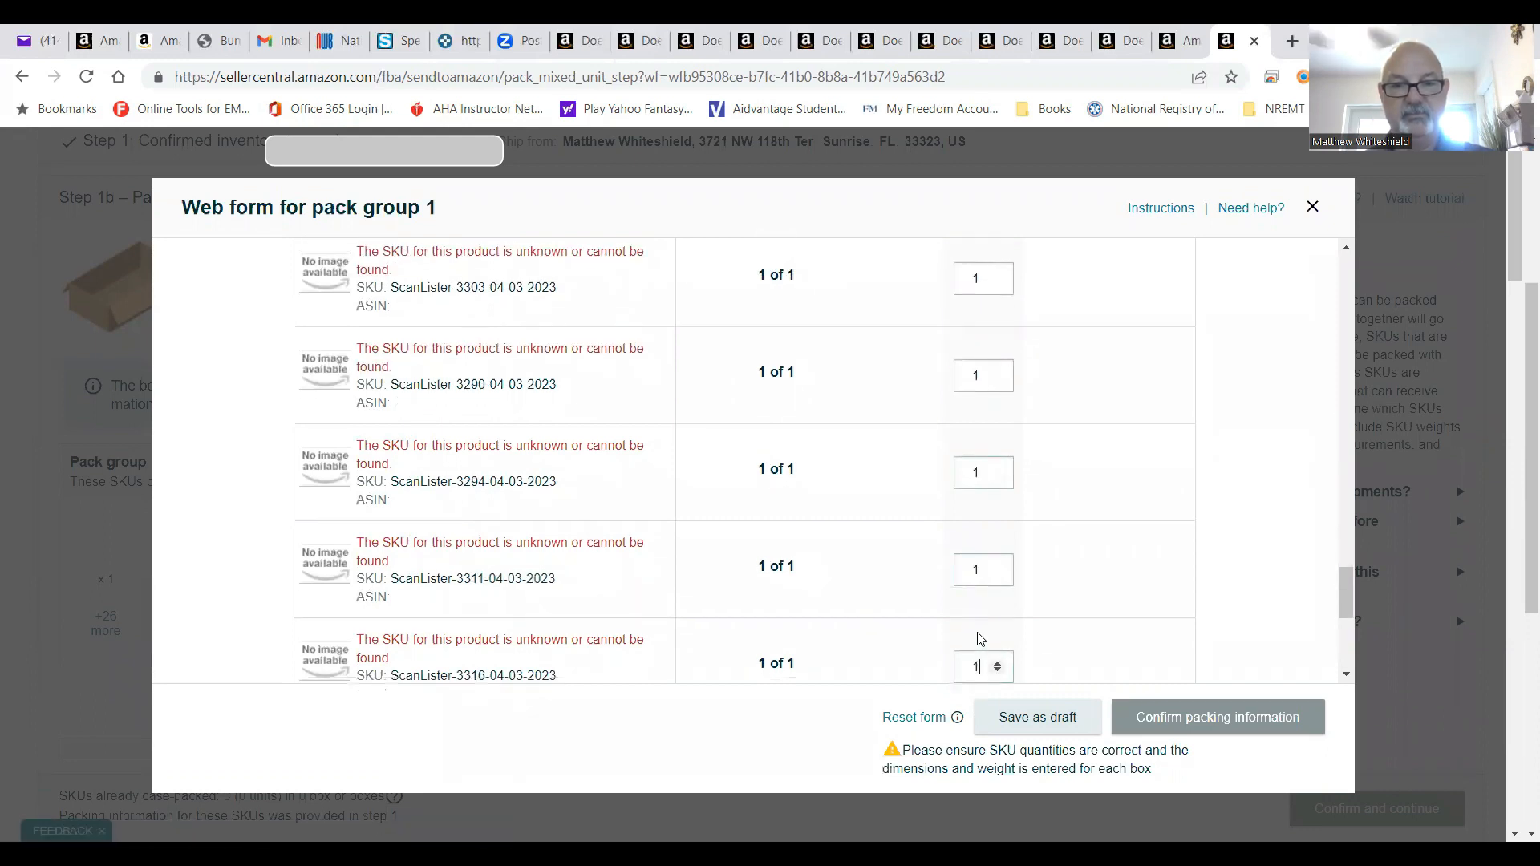
{"action": "key", "text": "Tab"}
{"action": "type", "text": "1"}
{"action": "key", "text": "Tab"}
{"action": "type", "text": "1"}
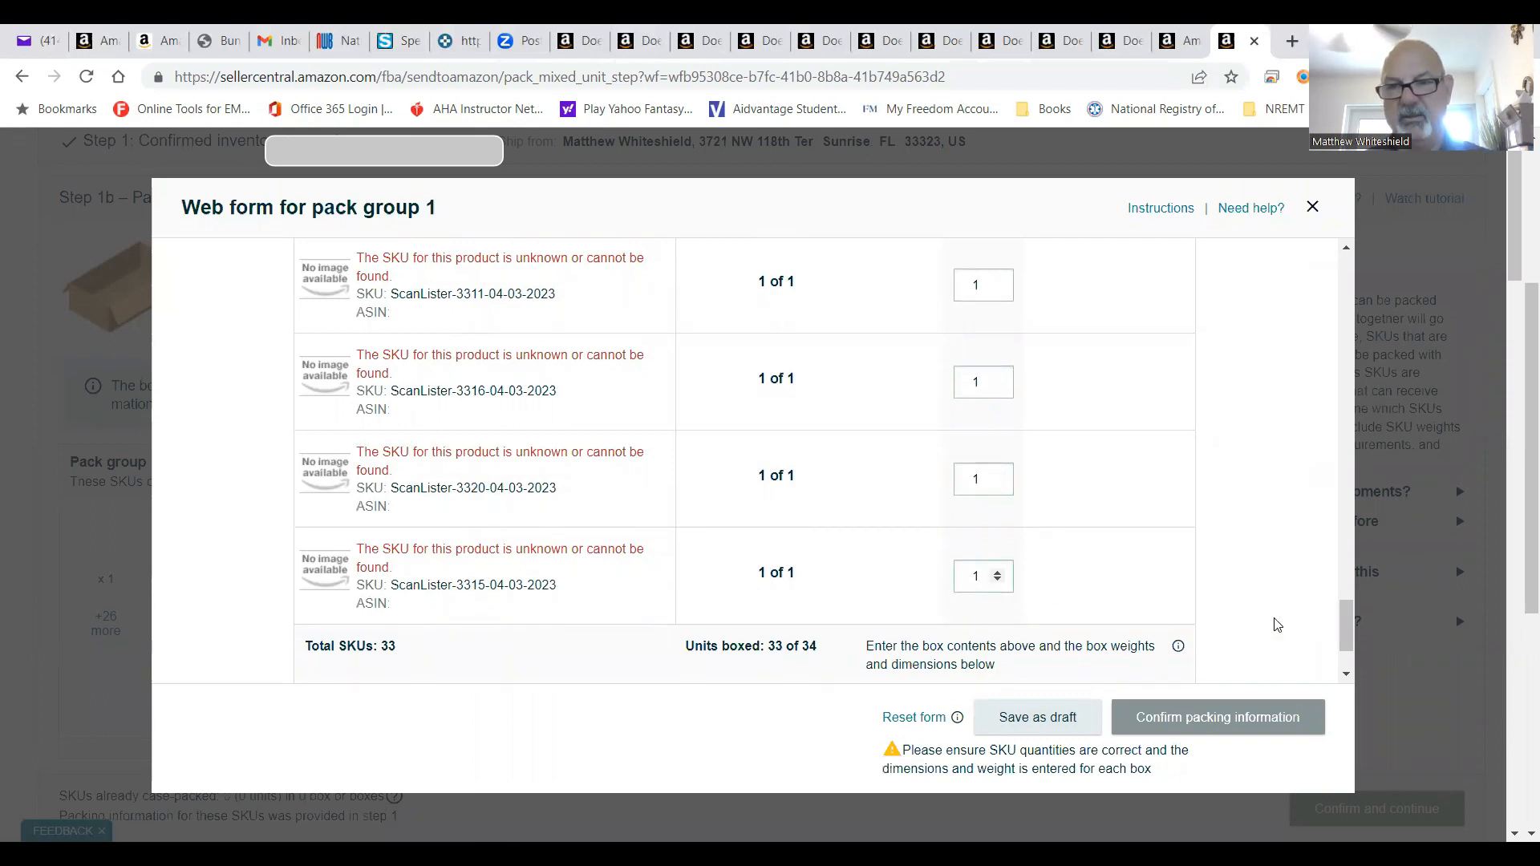
{"action": "scroll", "coordinate": [1349, 624], "scroll_direction": "up", "scroll_amount": 7}
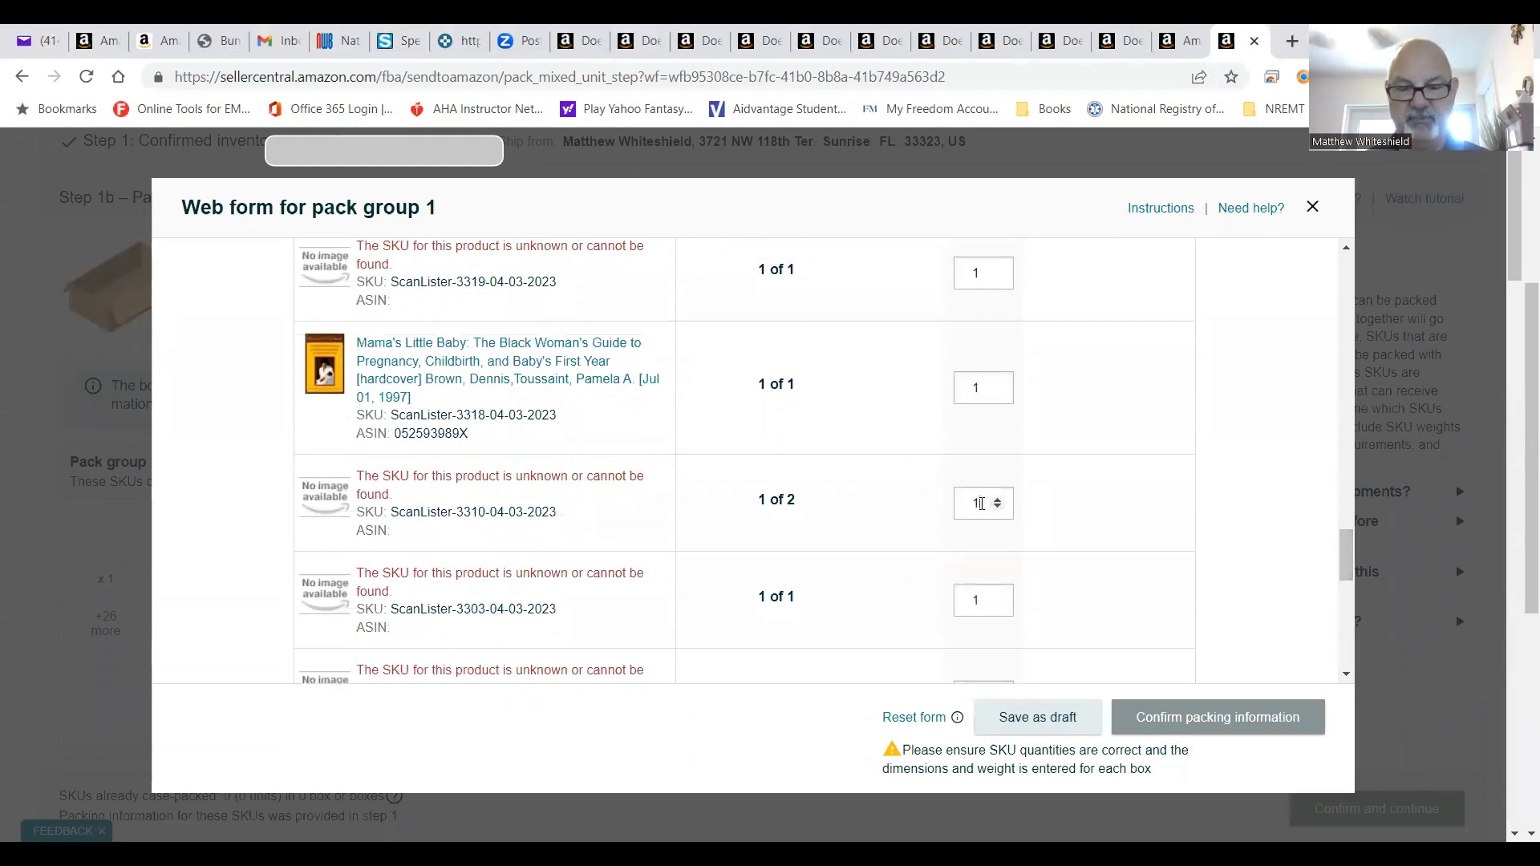
{"action": "type", "text": "2"}
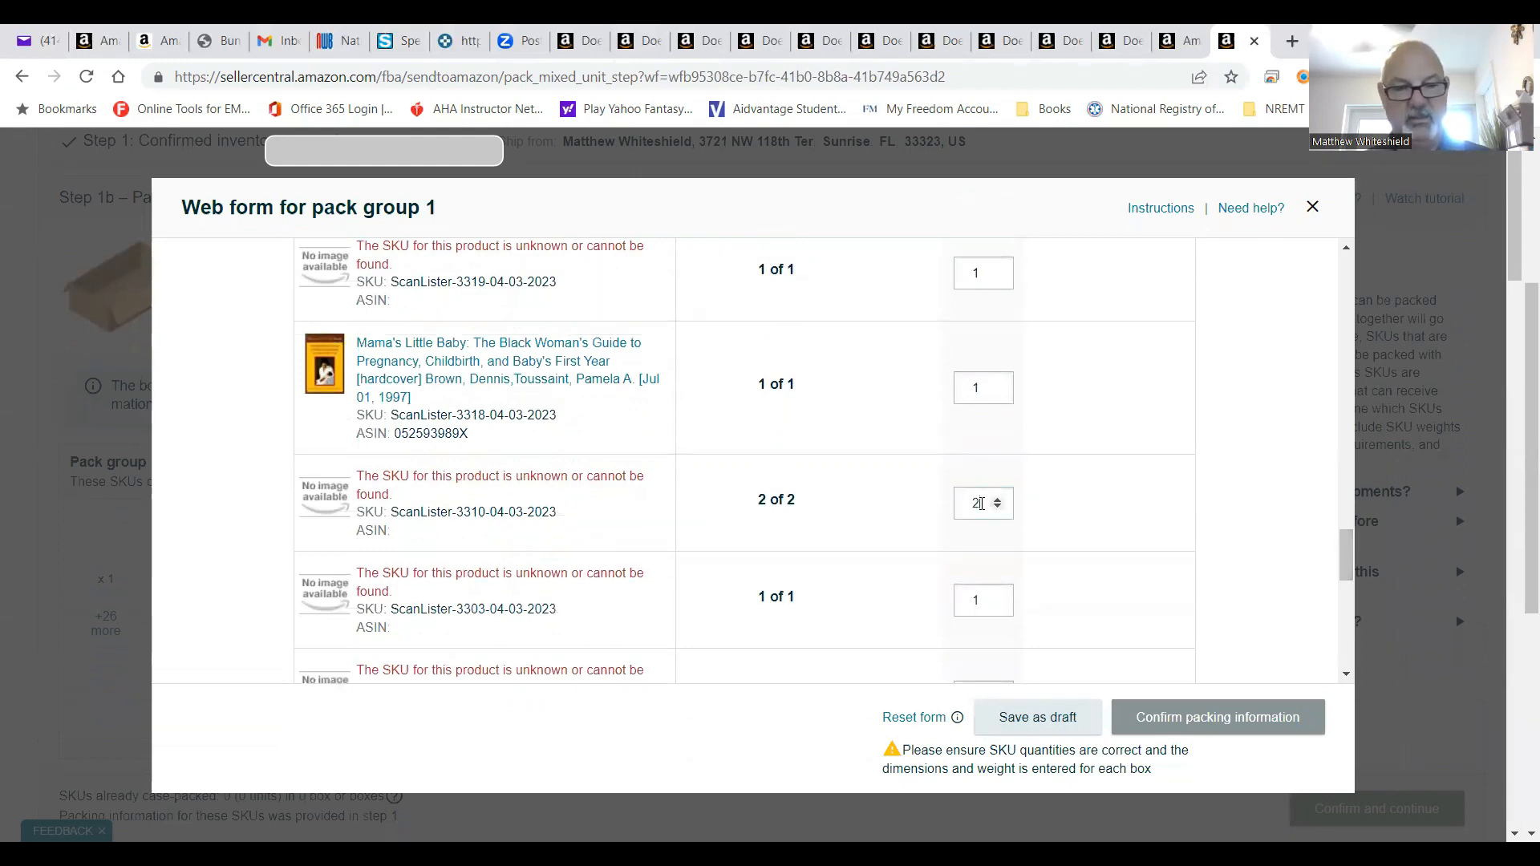
Enter box weight 48 lb and dimensions 19 x 14 x 10 in, then confirm the packing information.
{"action": "left_click_drag", "start_coordinate": [1339, 553], "coordinate": [1336, 670]}
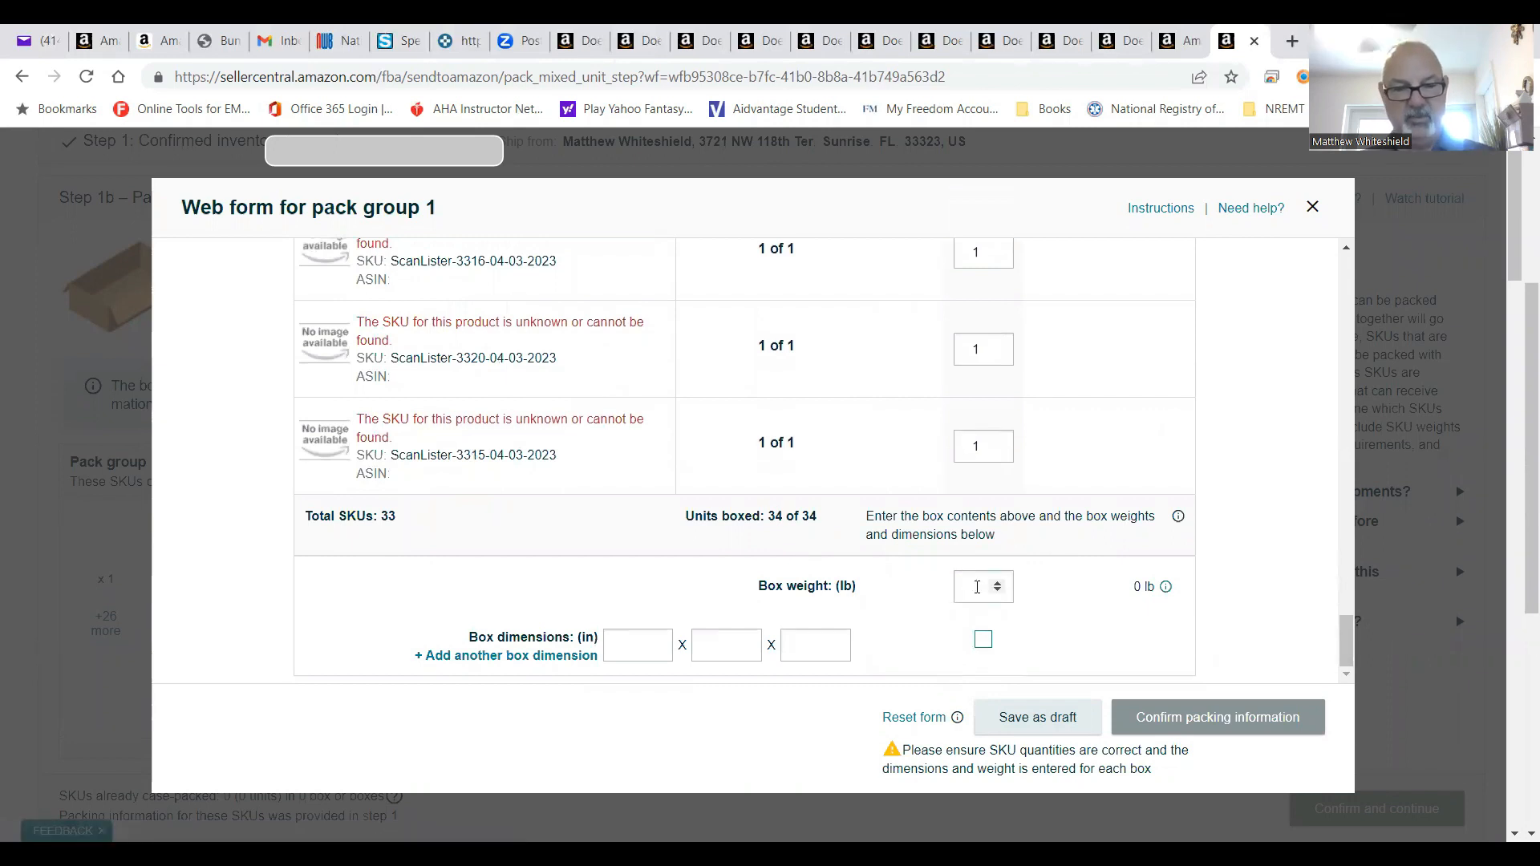
{"action": "left_click", "coordinate": [977, 586]}
{"action": "type", "text": "48"}
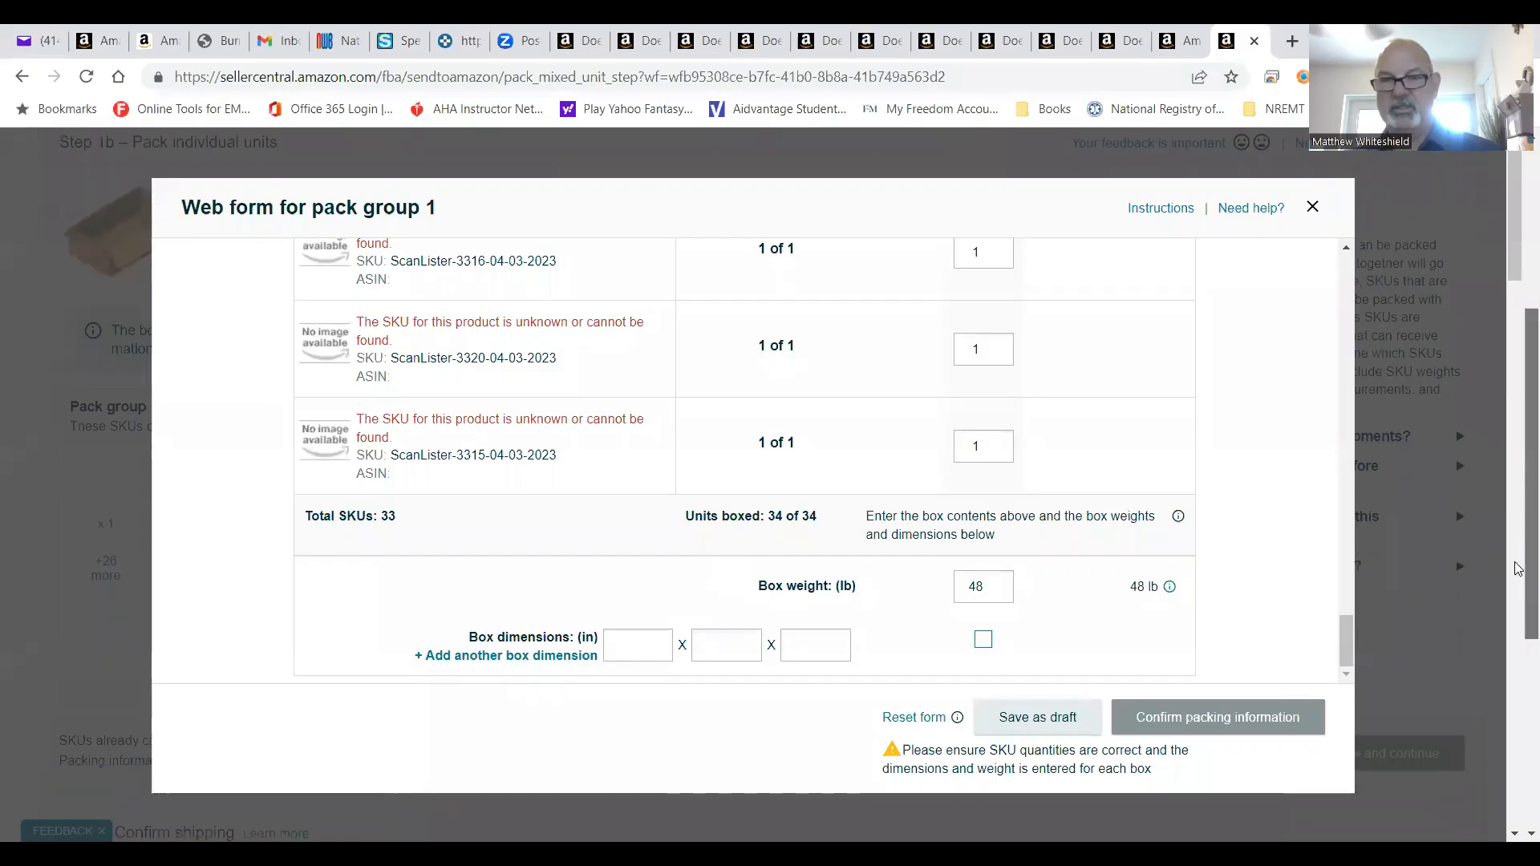
{"action": "mouse_move", "coordinate": [1519, 569]}
{"action": "left_mouse_down"}
{"action": "mouse_move", "coordinate": [1517, 527]}
{"action": "mouse_move", "coordinate": [1515, 588]}
{"action": "left_mouse_up"}
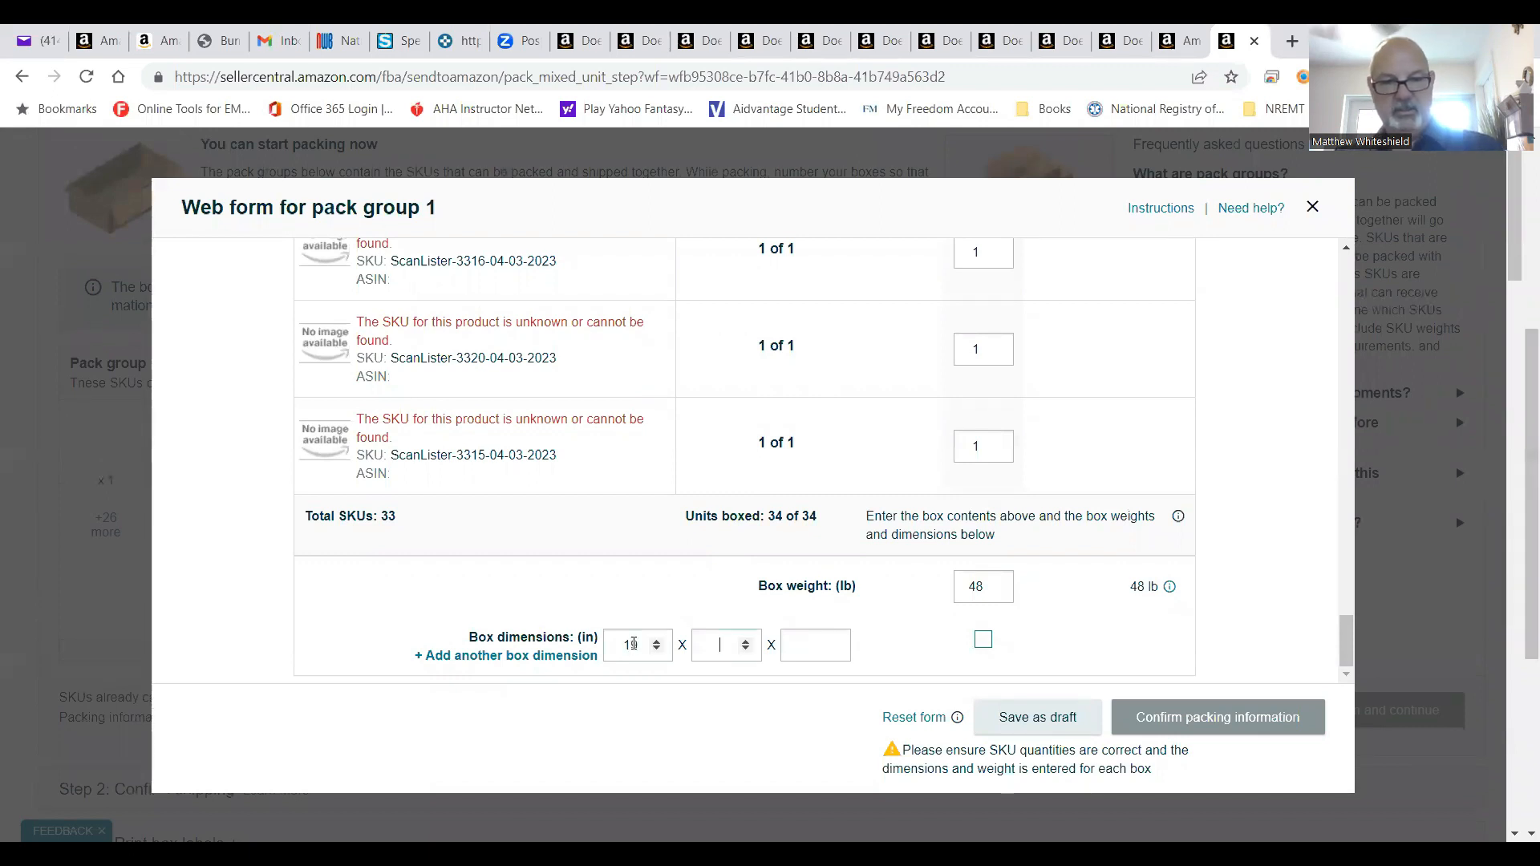
{"action": "type", "text": "4"}
{"action": "key", "text": "Tab"}
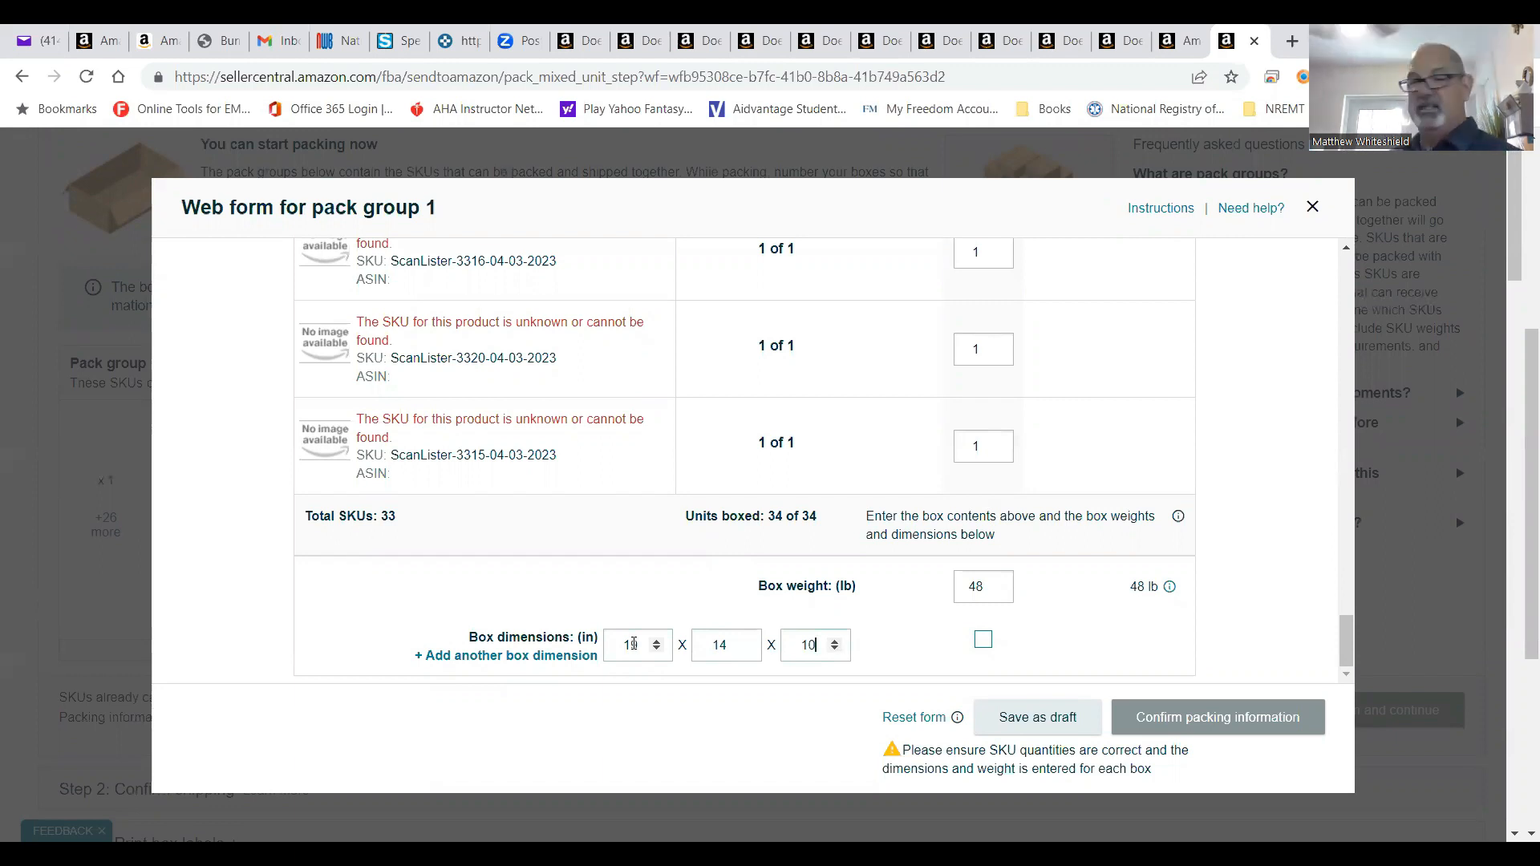
{"action": "left_click", "coordinate": [982, 642]}
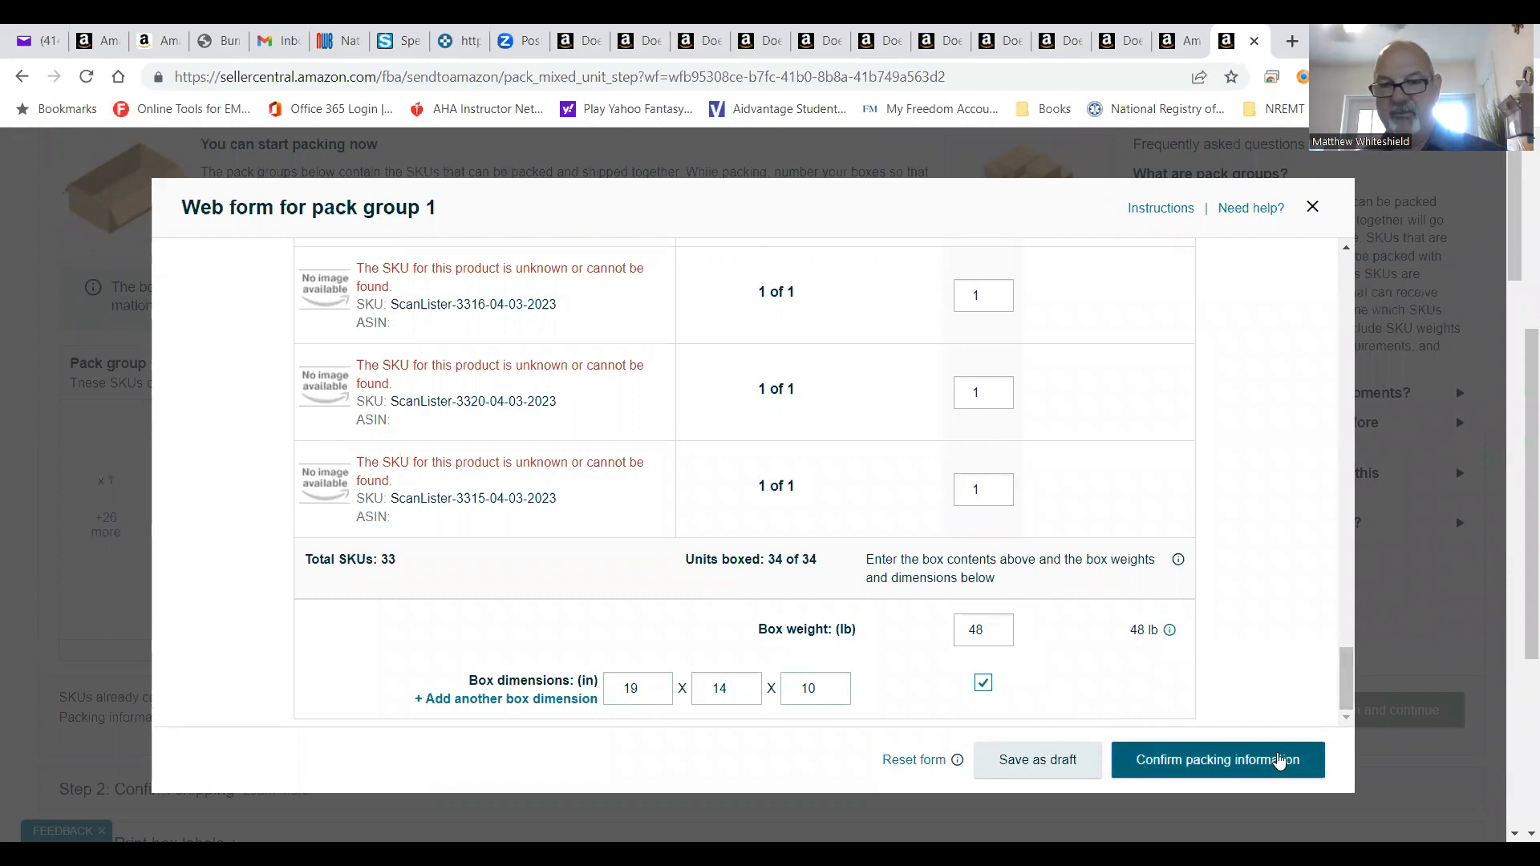
{"action": "left_click", "coordinate": [1280, 760]}
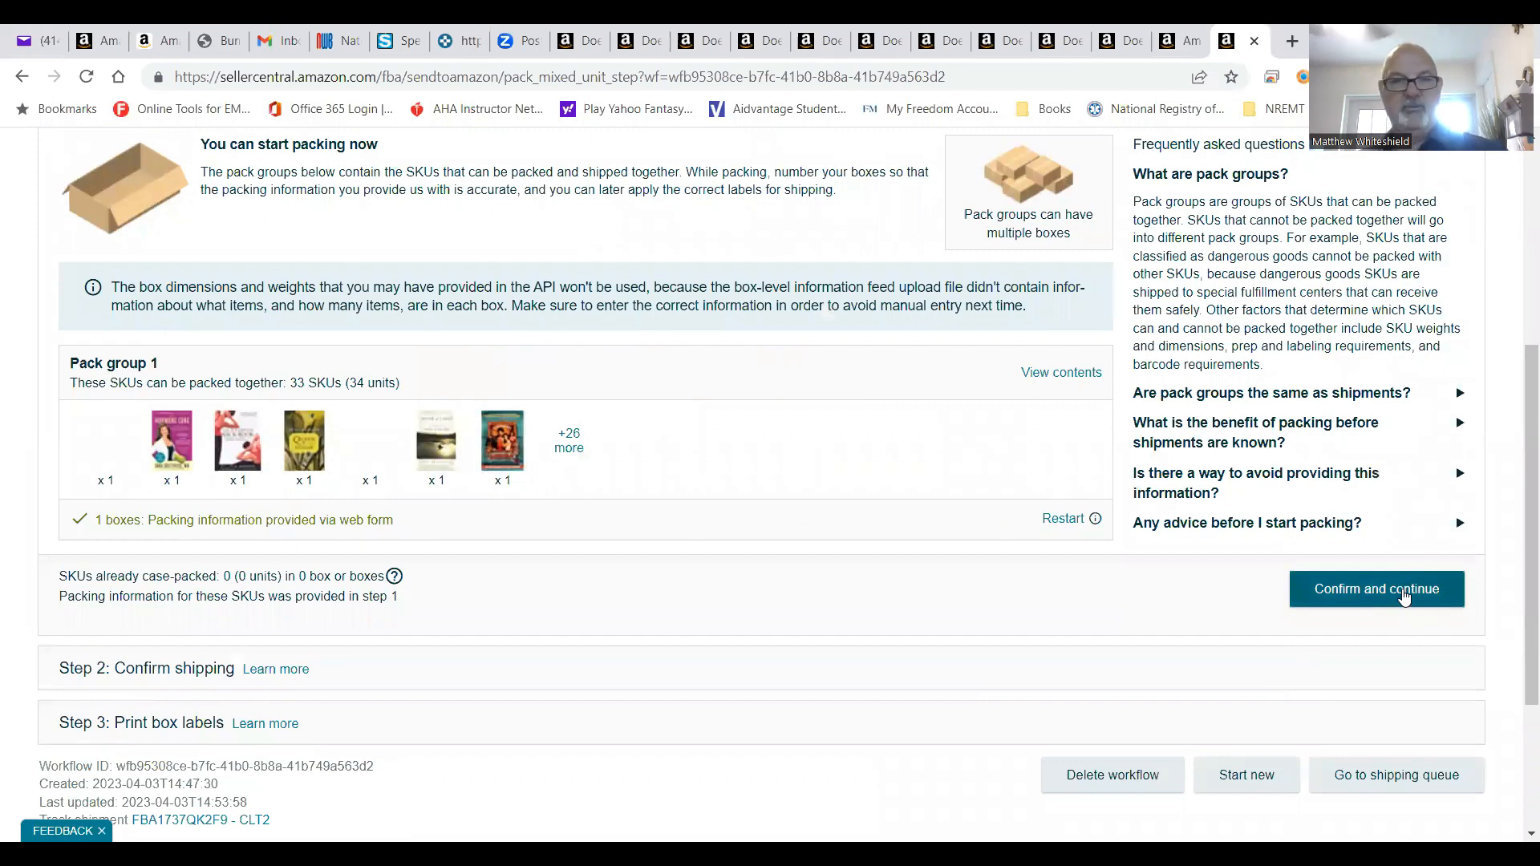
Set ship date April 3, 2023, accept the $18.04 UPS charges, and print 4x6 thermal box labels.
{"action": "left_click", "coordinate": [1404, 597]}
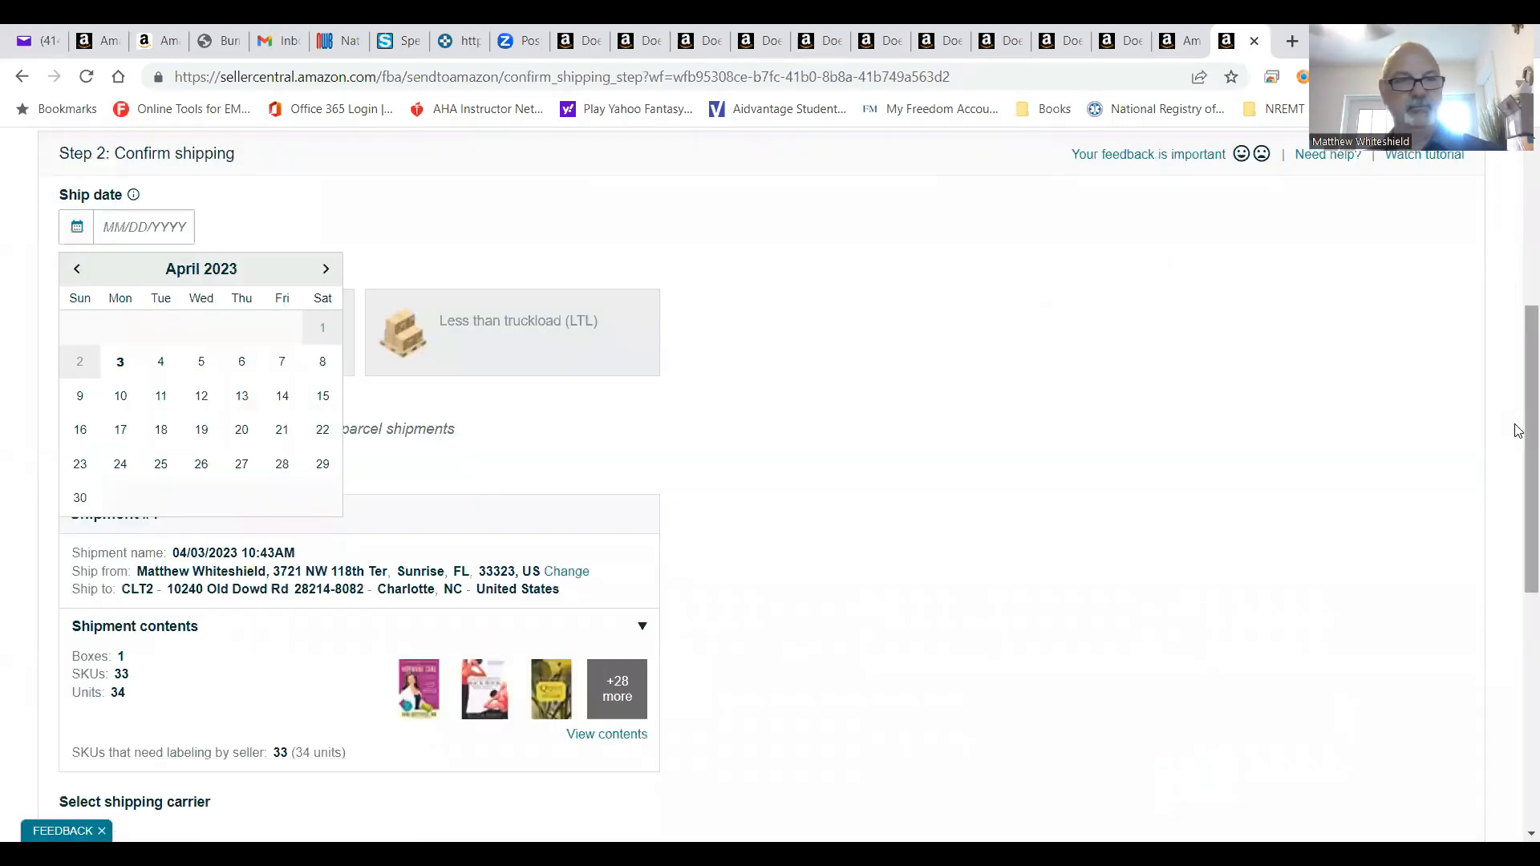
{"action": "left_click", "coordinate": [121, 362]}
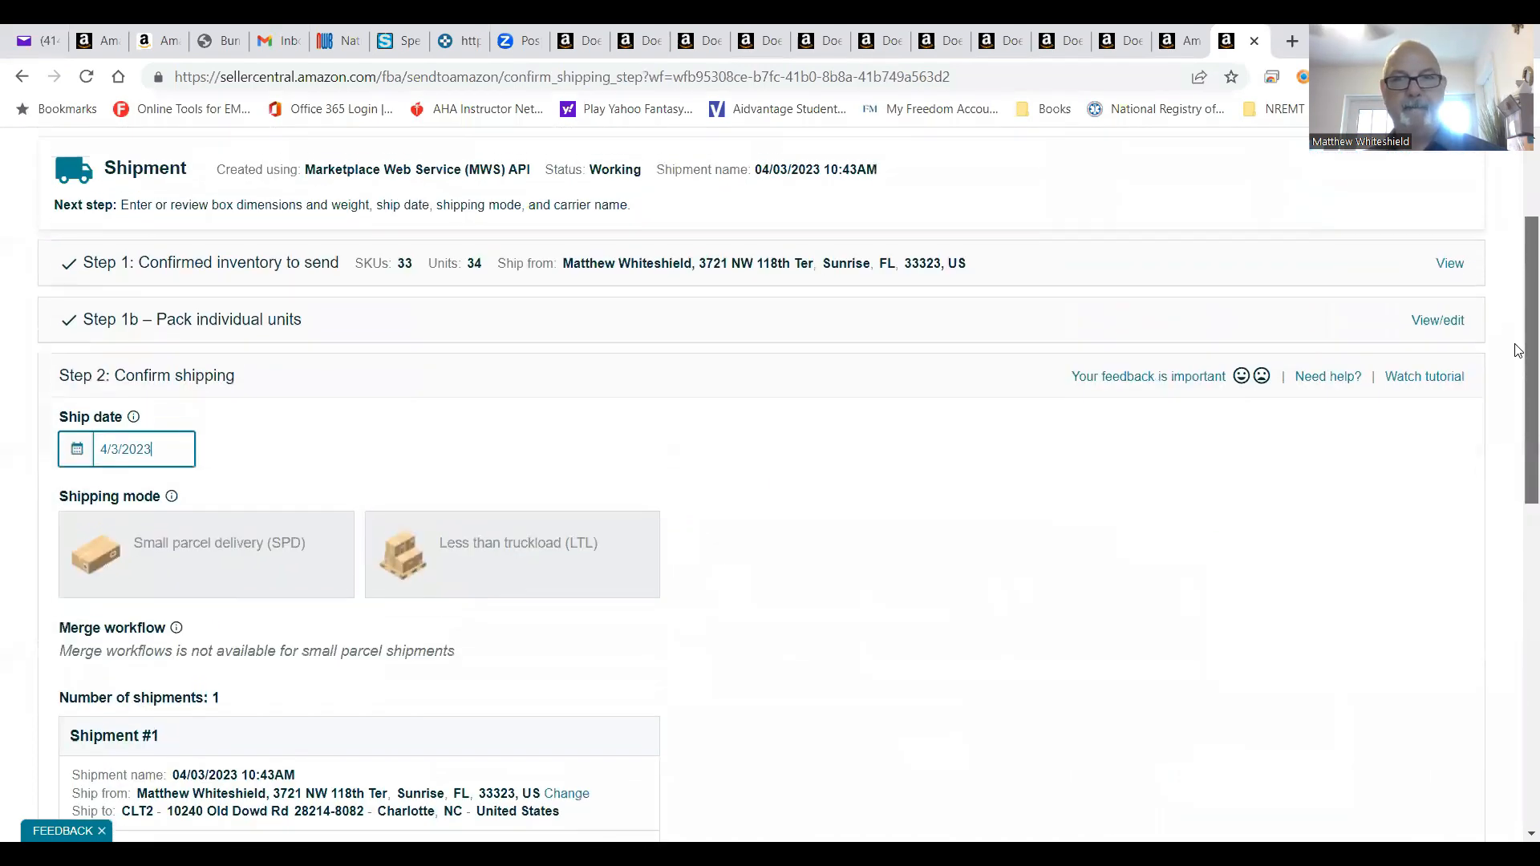
{"action": "left_click_drag", "start_coordinate": [1519, 413], "coordinate": [1519, 647]}
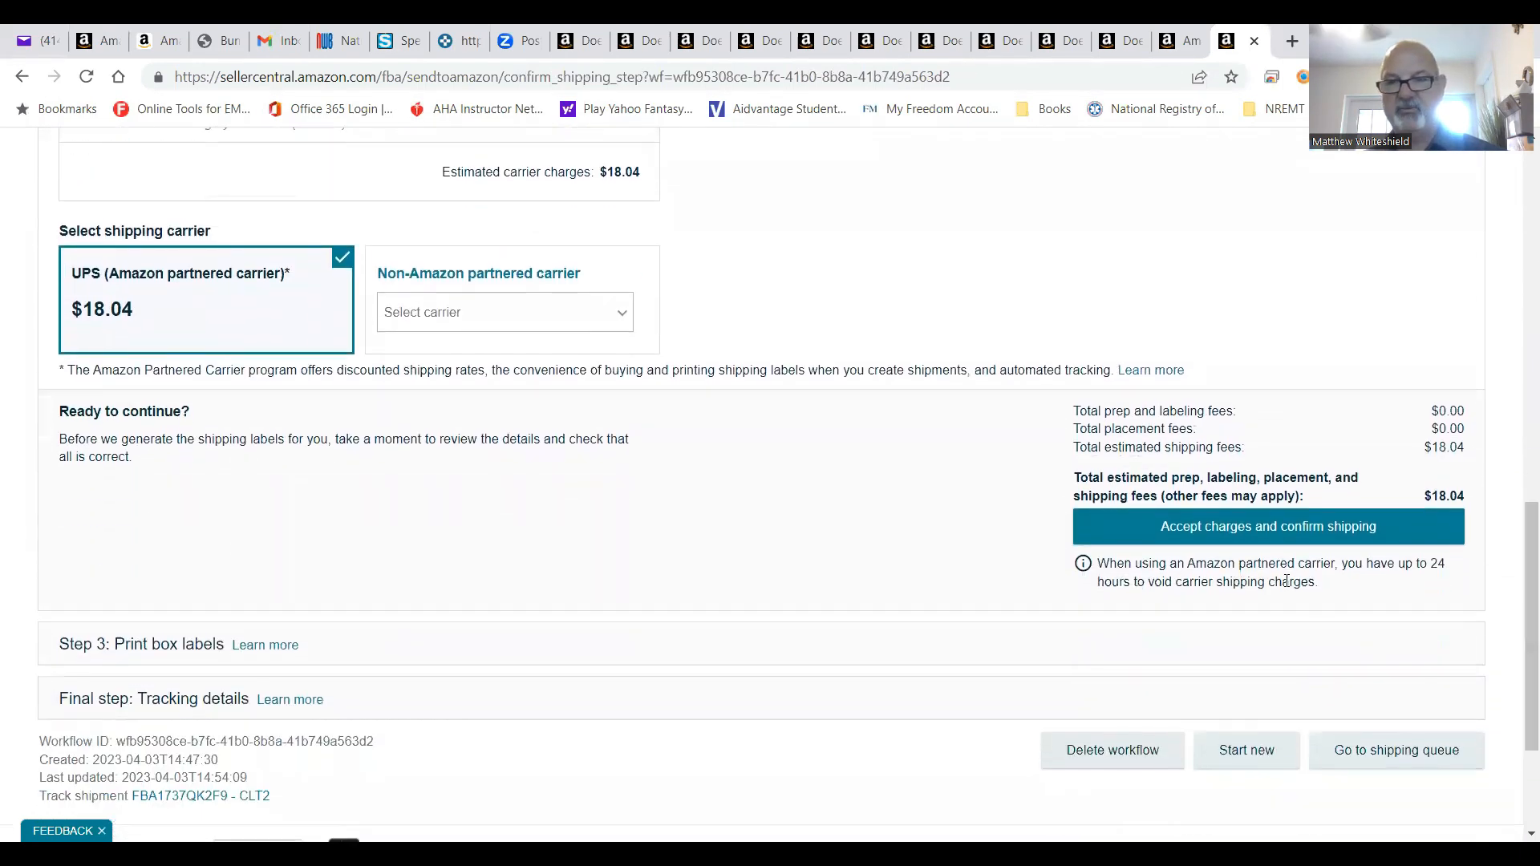
{"action": "left_click", "coordinate": [1250, 534]}
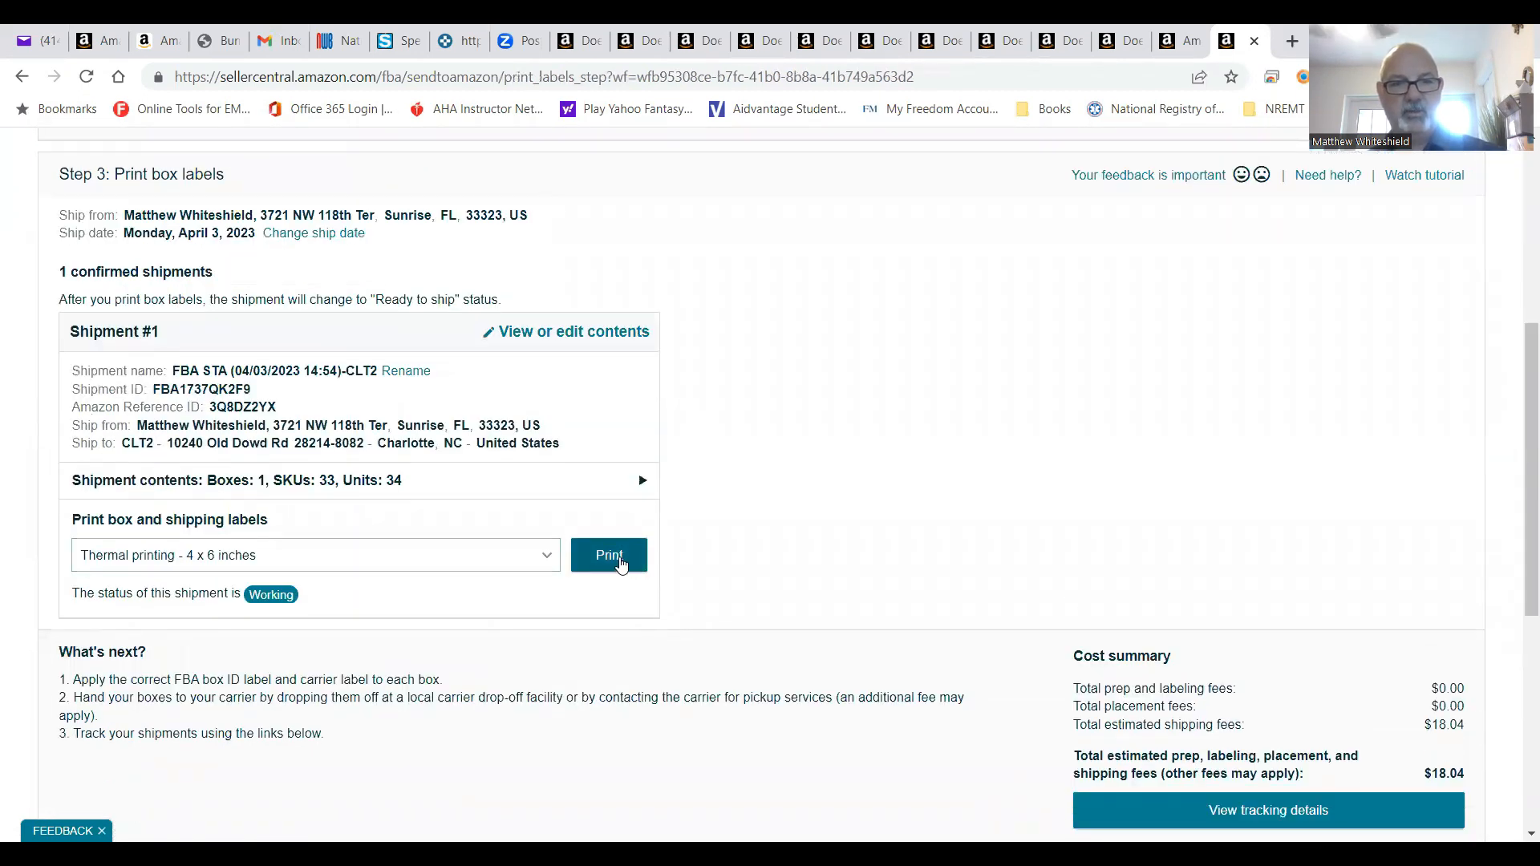
{"action": "left_click", "coordinate": [627, 565]}
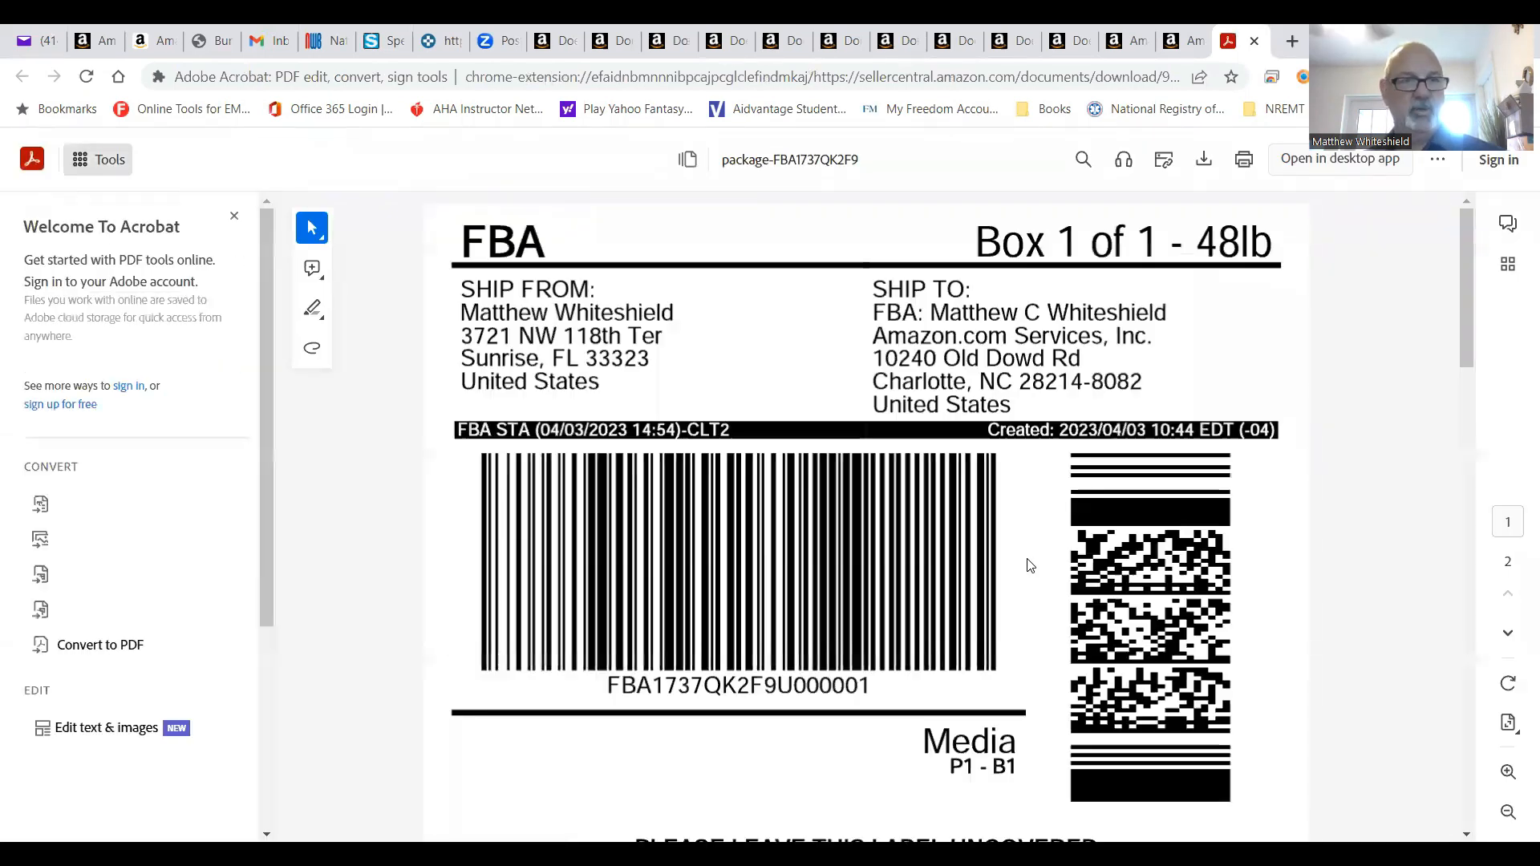
Print the FBA box label with paper size 4 x 6.
{"action": "left_click", "coordinate": [1243, 160]}
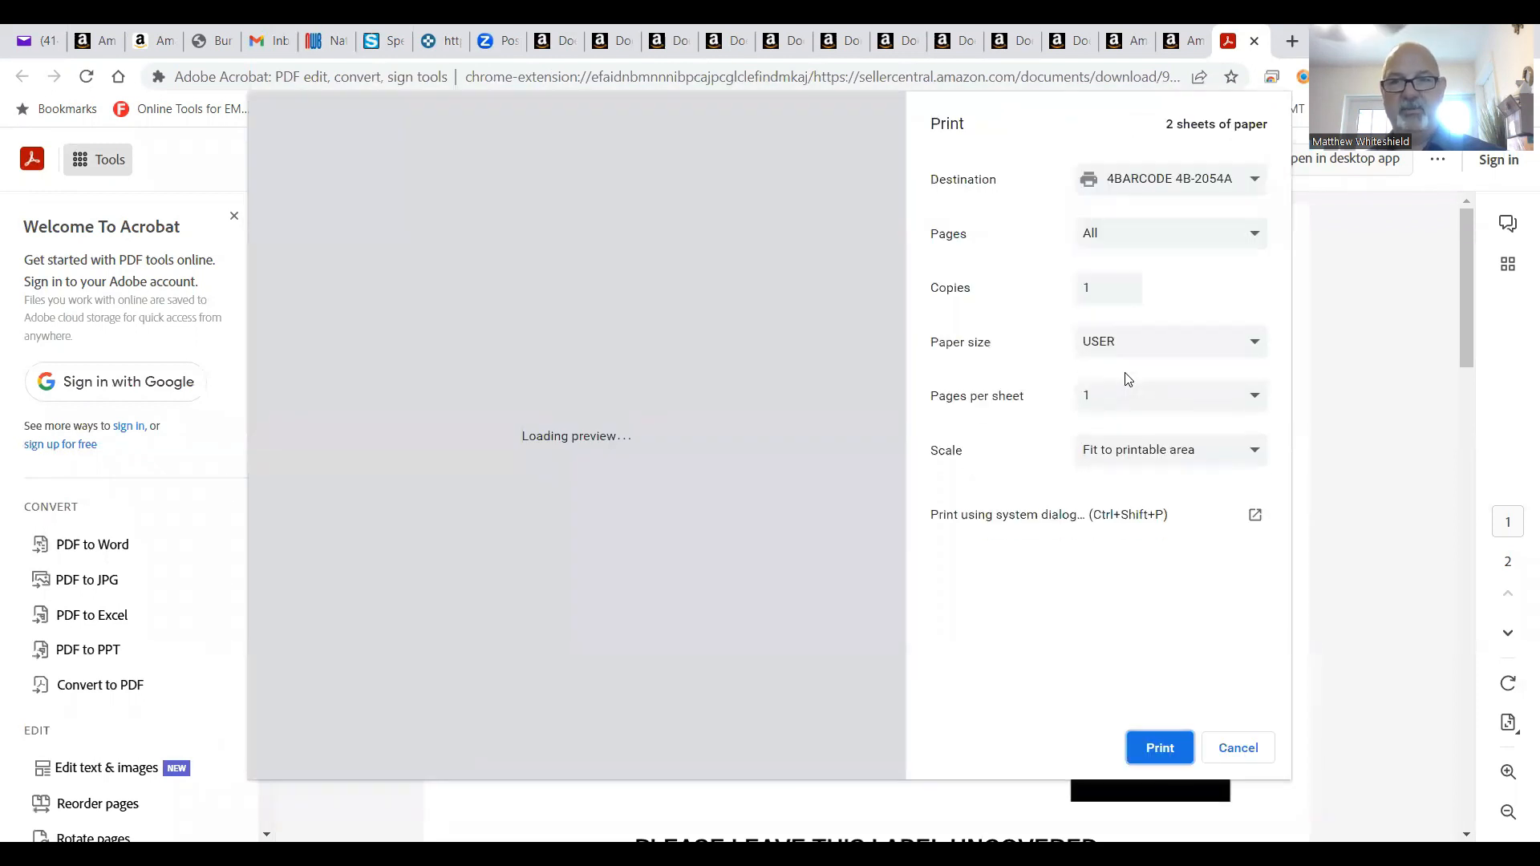
{"action": "left_click", "coordinate": [1137, 355]}
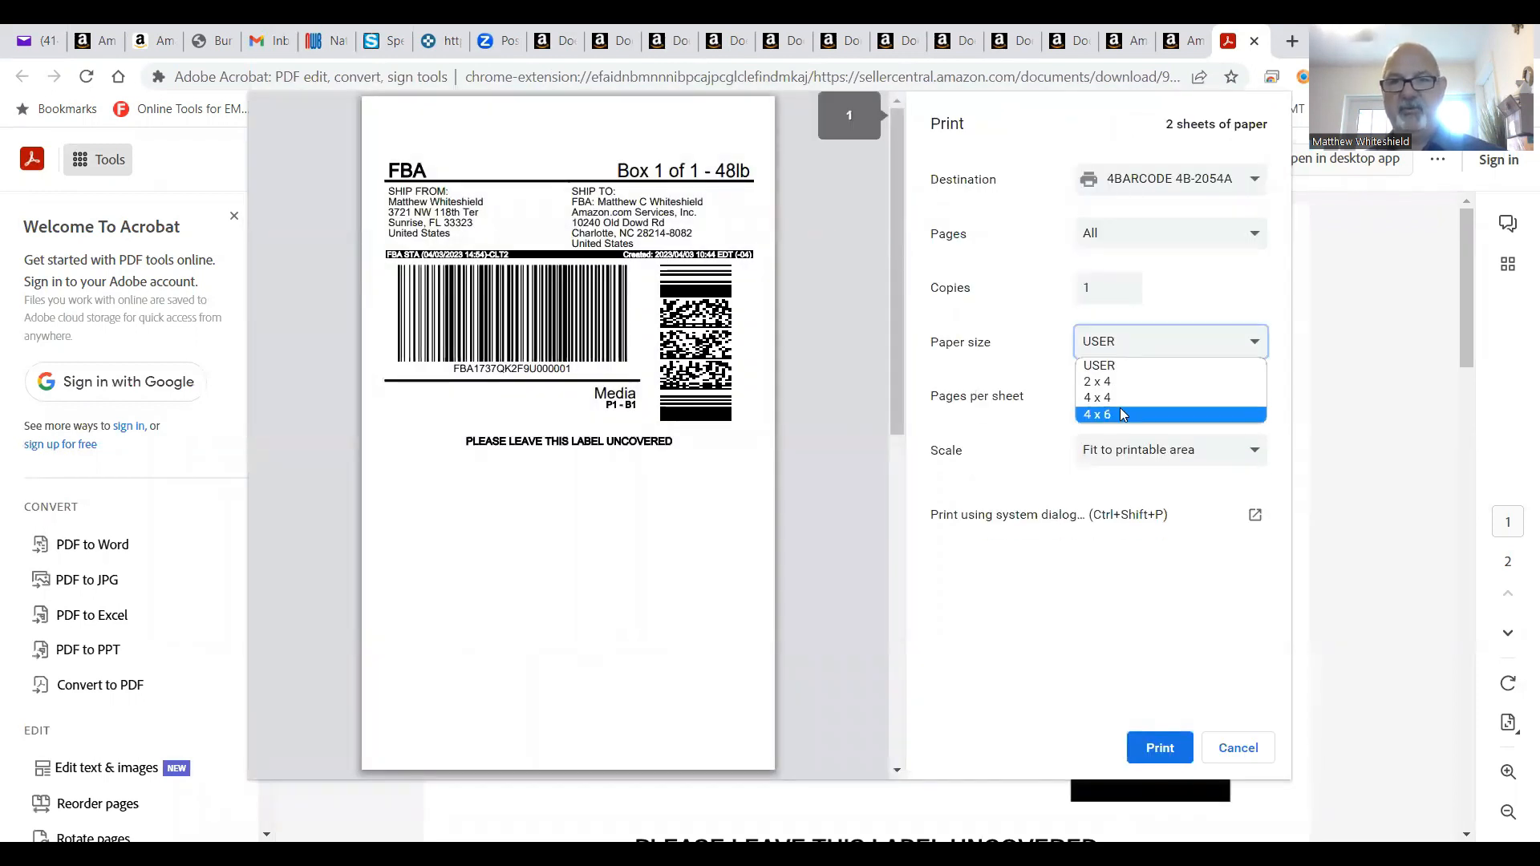
{"action": "left_click", "coordinate": [1122, 415]}
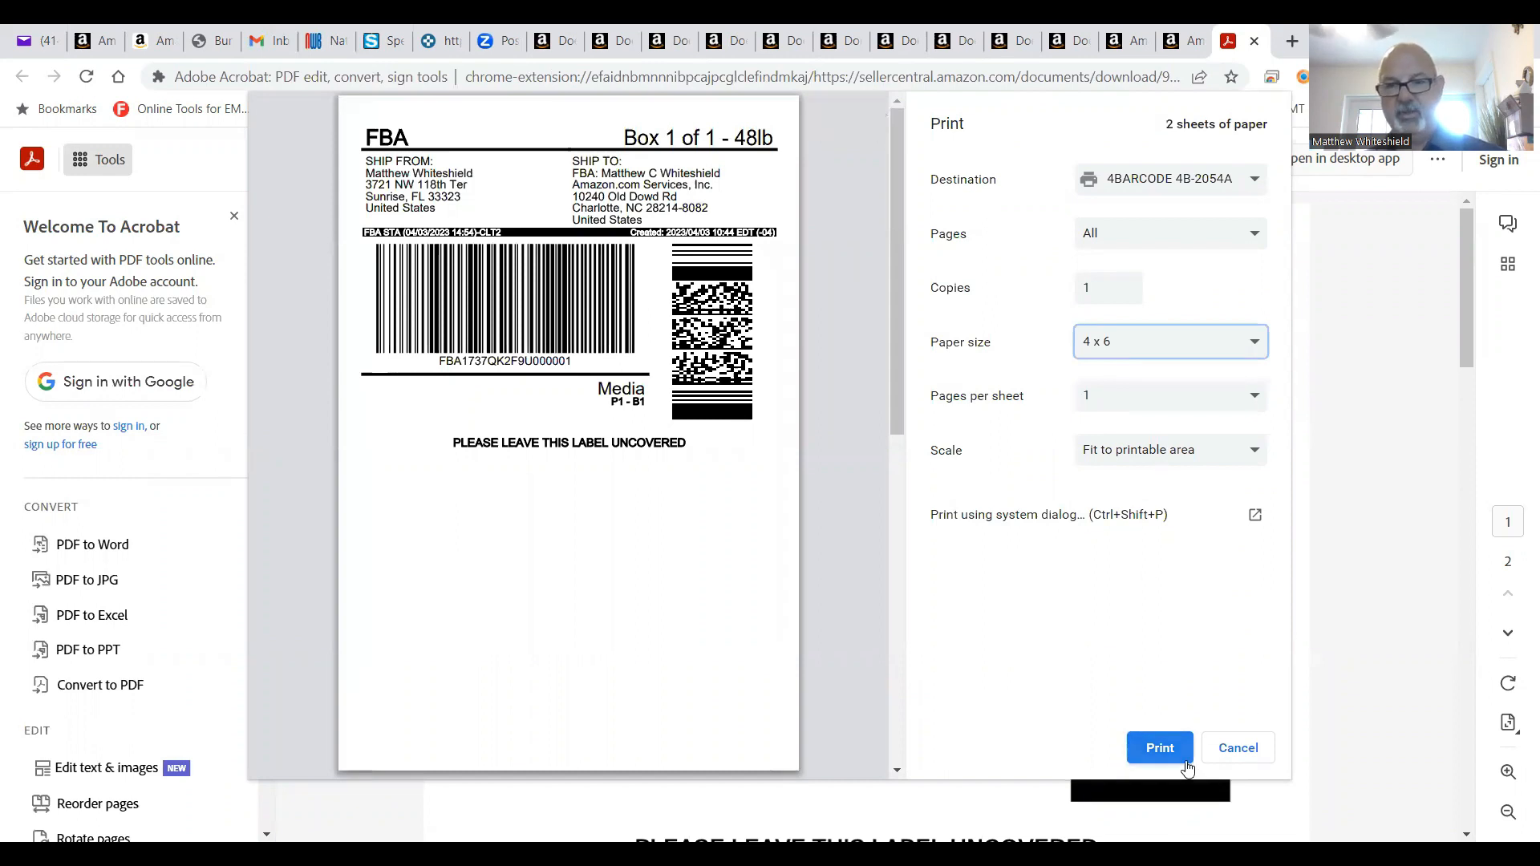
{"action": "left_click", "coordinate": [1160, 750]}
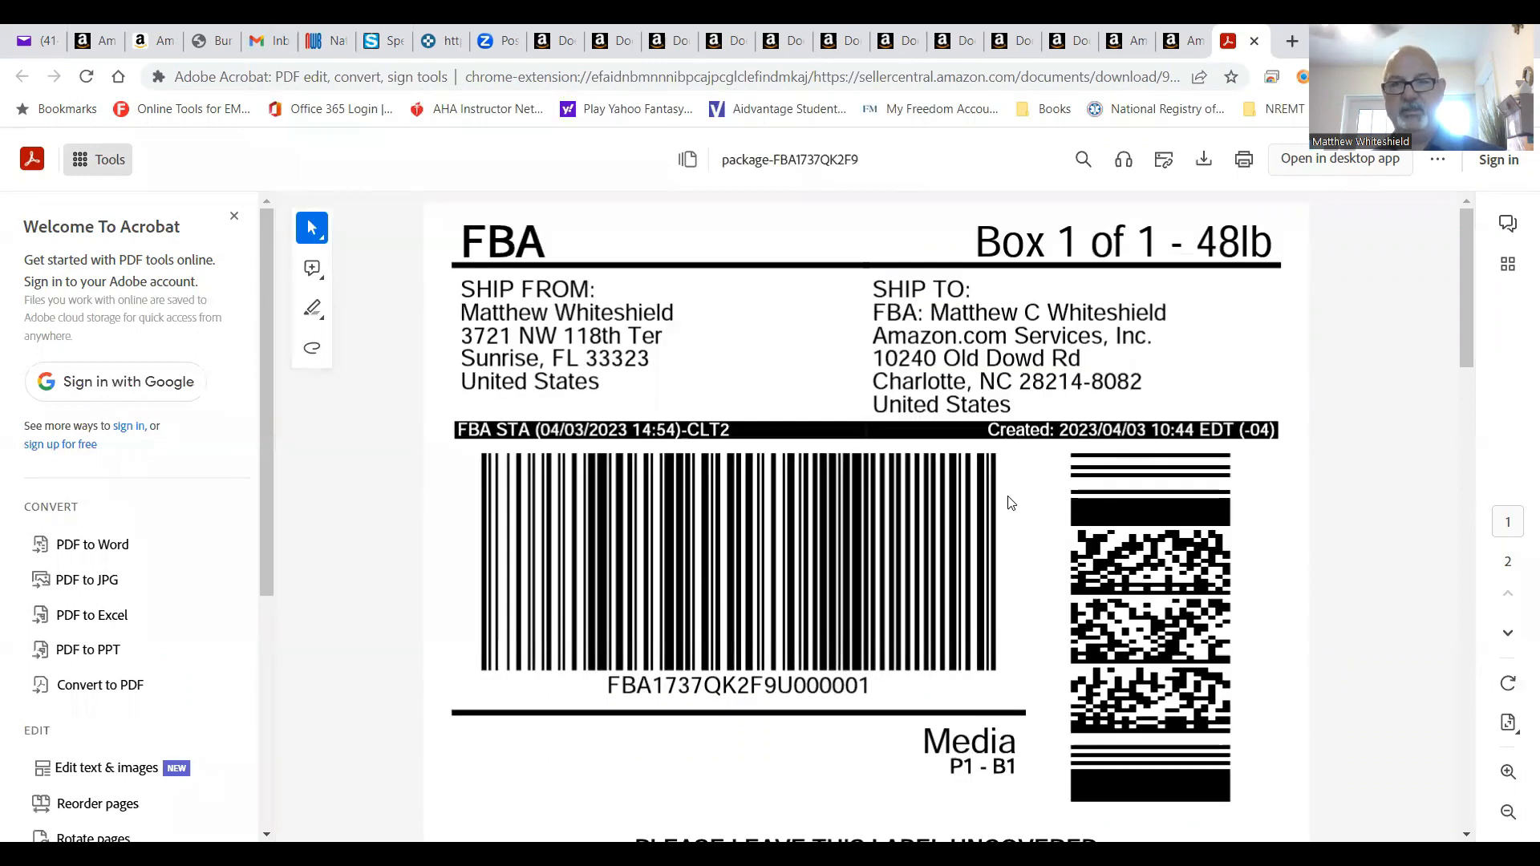